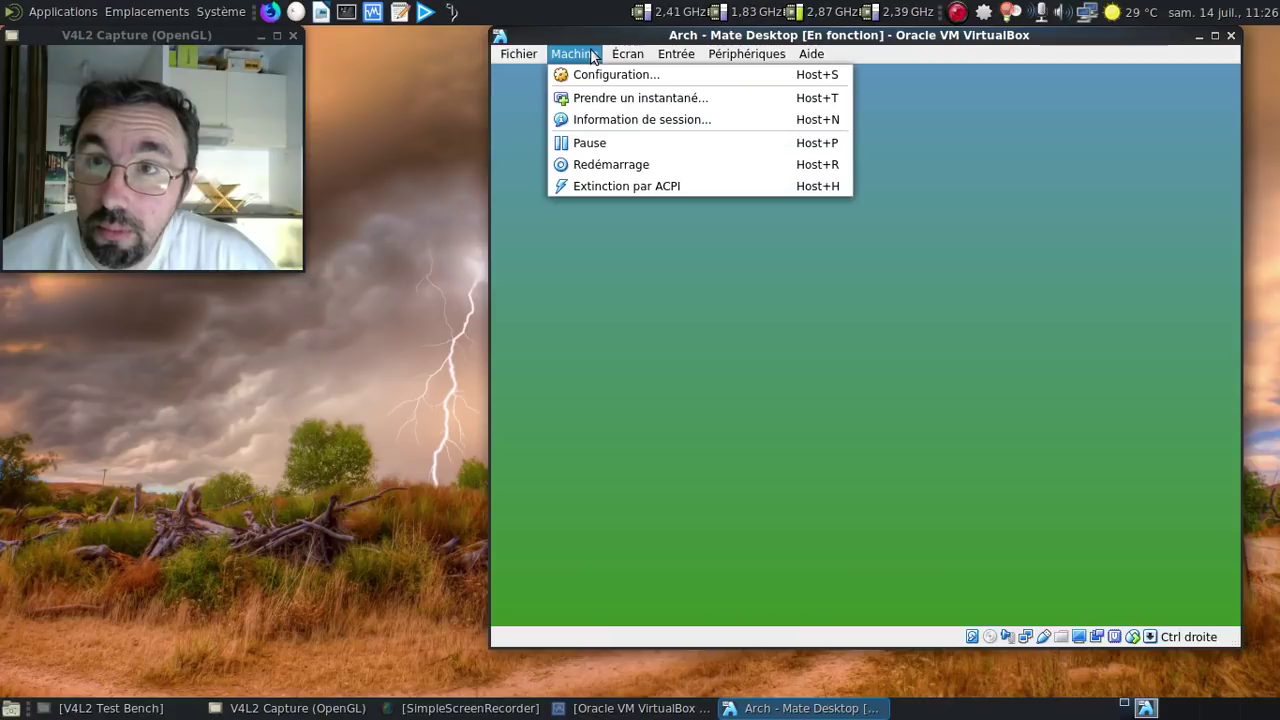
Restart the Arch - Mate Desktop virtual machine and boot the Arch Linux entry.
left_click(616, 166)
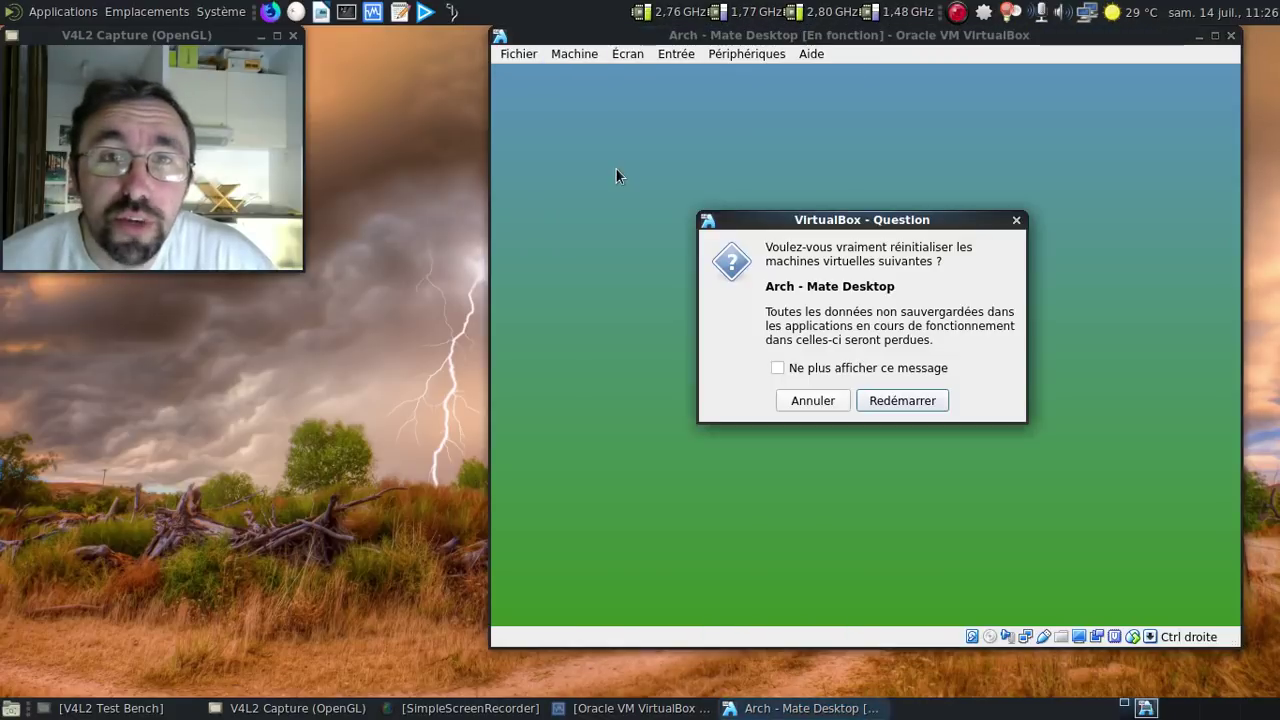
left_click(882, 402)
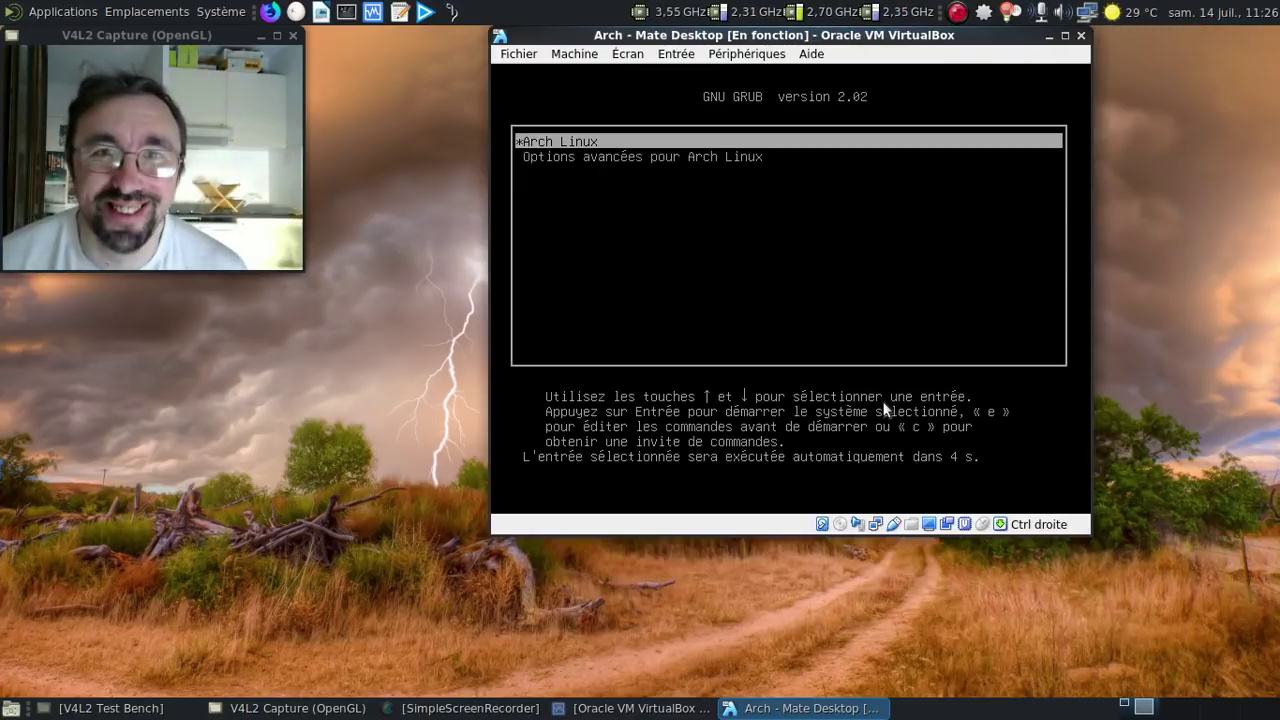
key("Return")
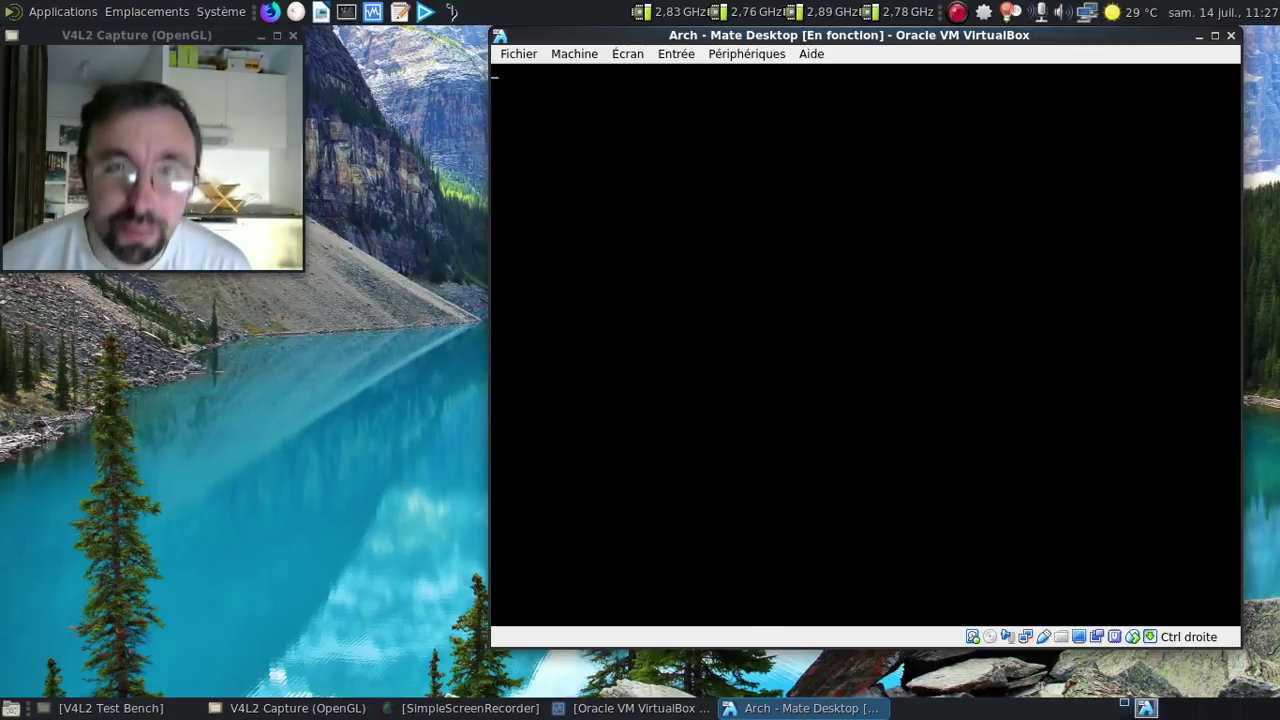
Switch the virtual machine to full screen and log in to the desktop session with the account password.
key("Control_R+f")
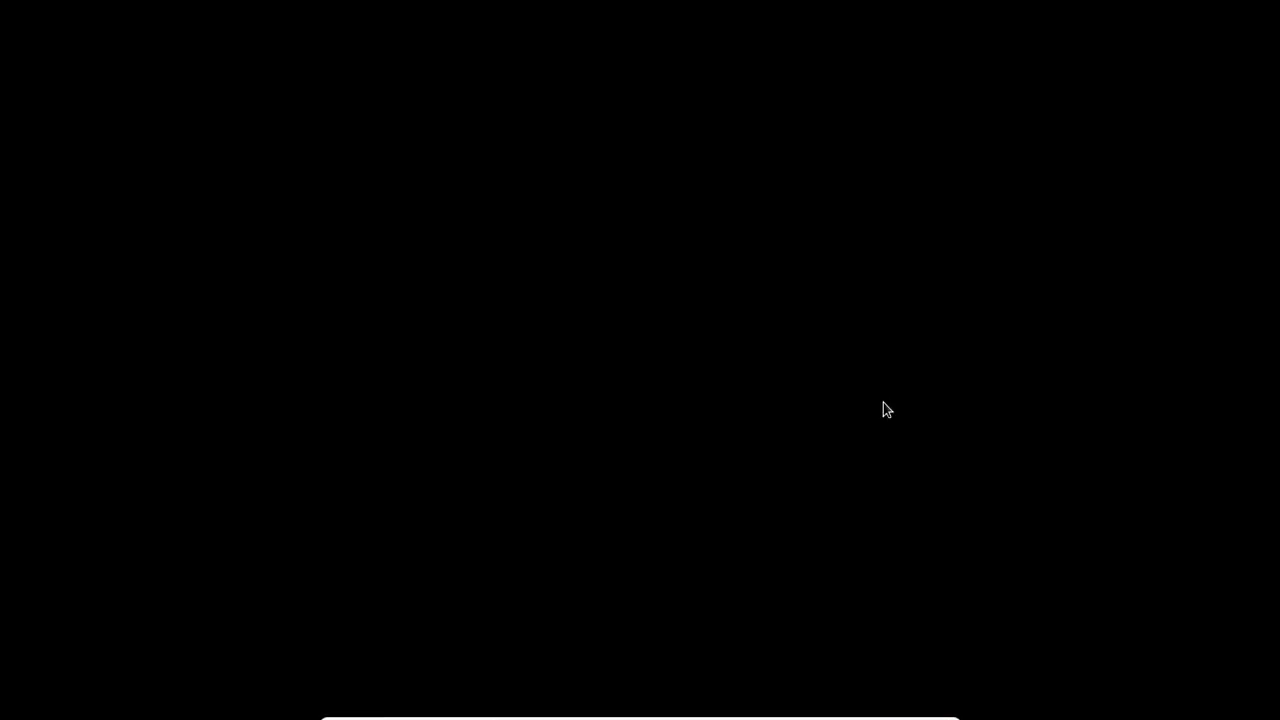
type("••••")
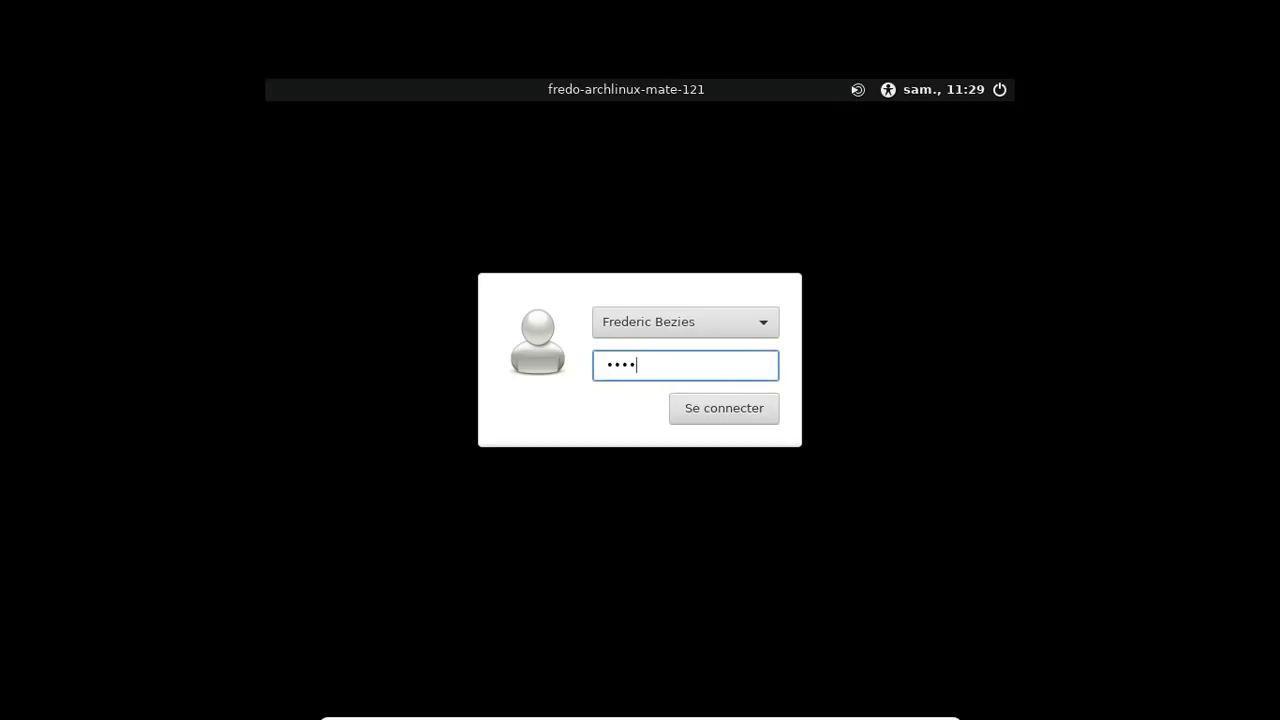
key("Return")
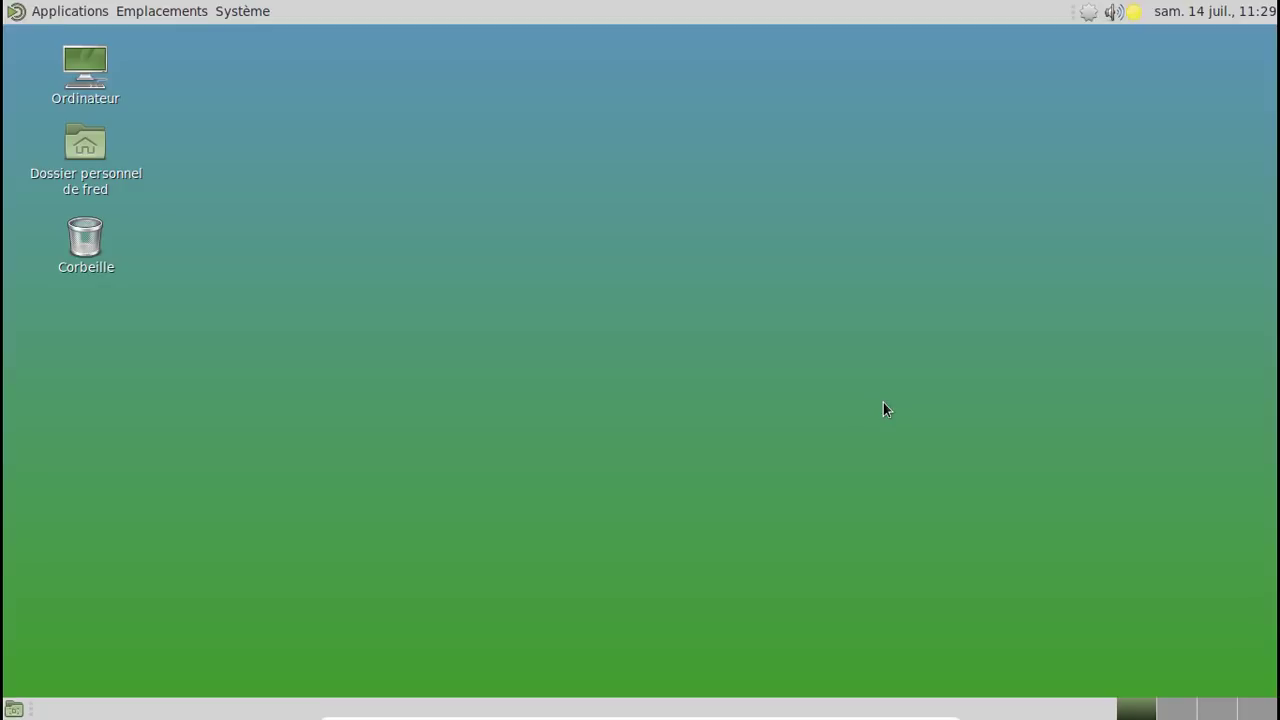
View the monthly calendar of the desktop clock and close it again.
left_click(1191, 14)
left_click(1191, 14)
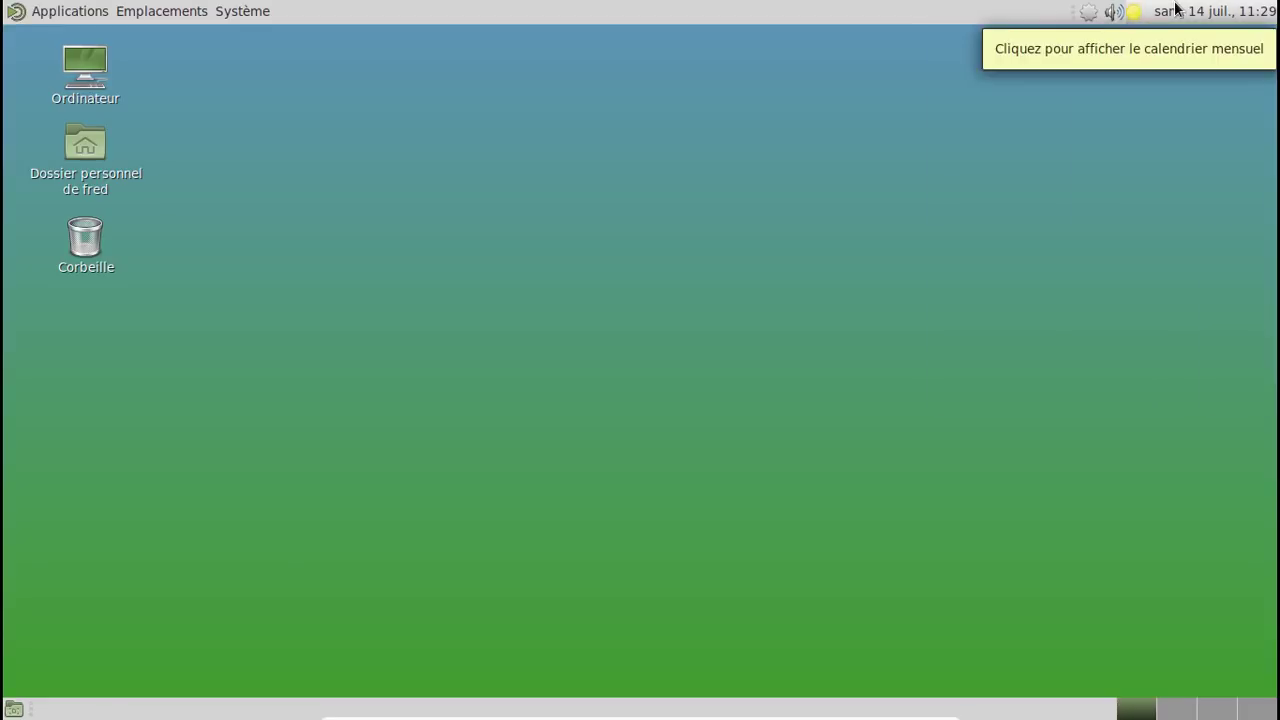
left_click(1191, 14)
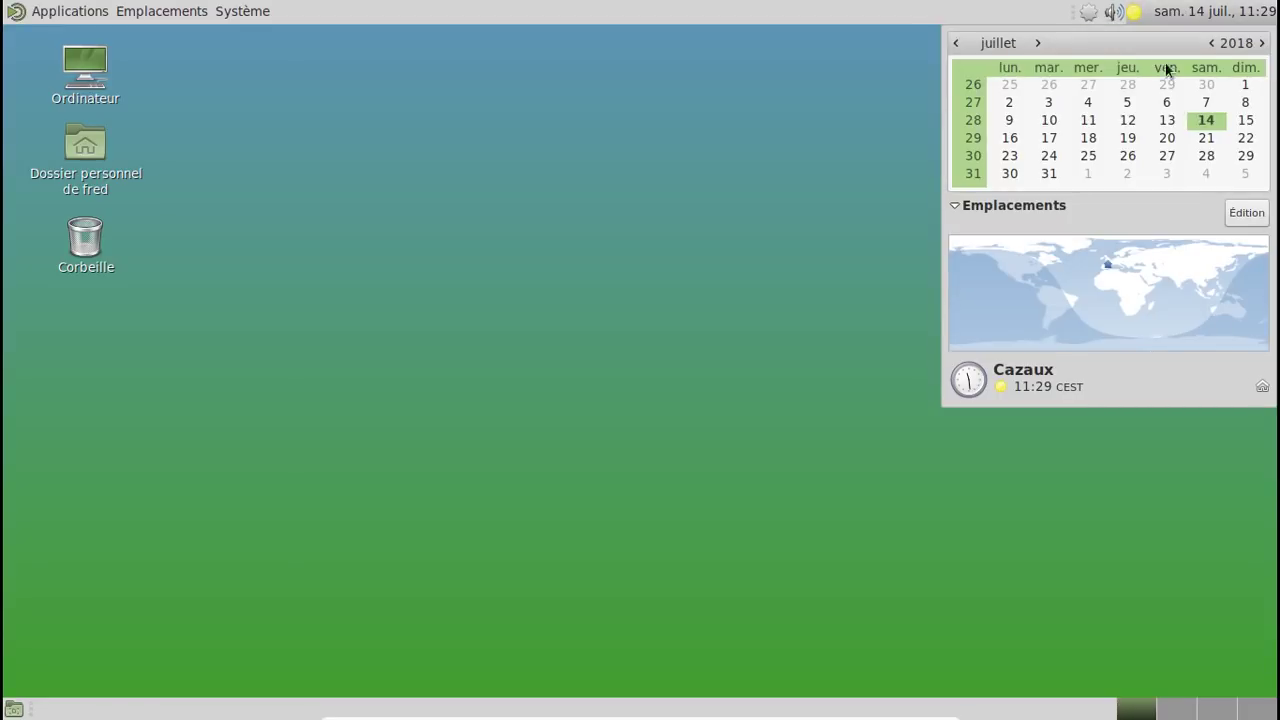
left_click(1162, 19)
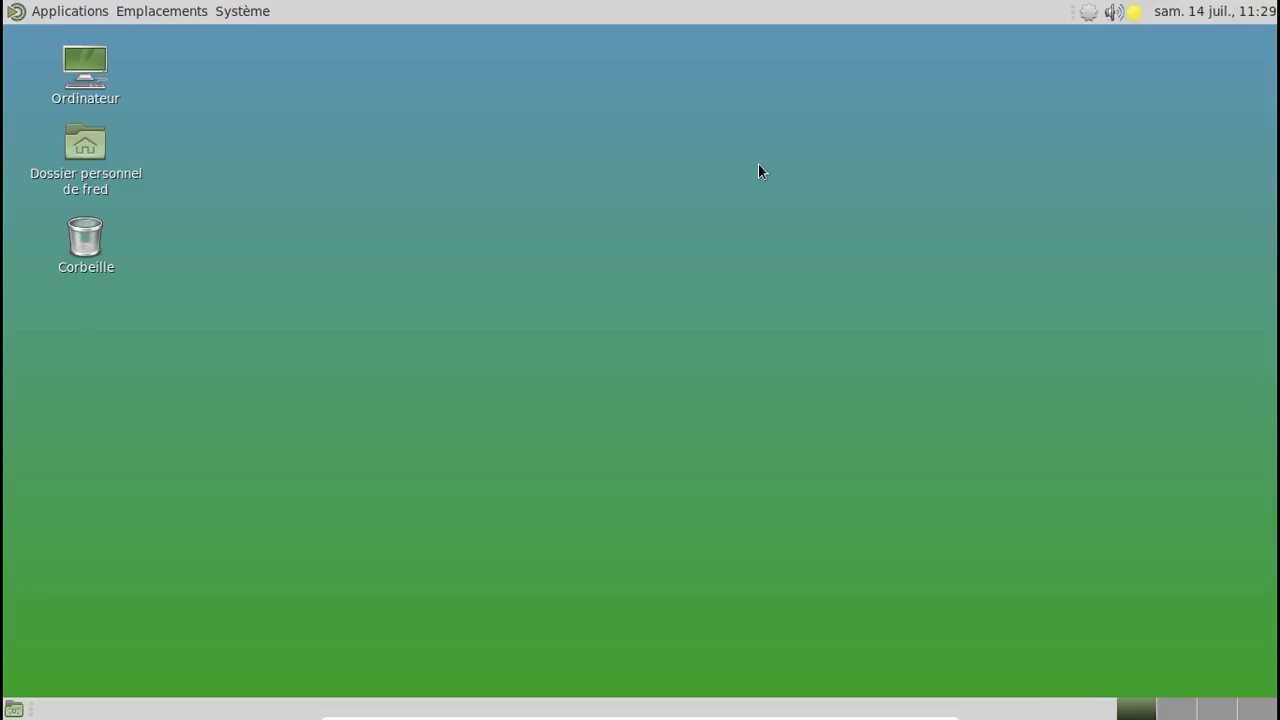
View the MATE version information, close it, and check the system's update status.
left_click(240, 11)
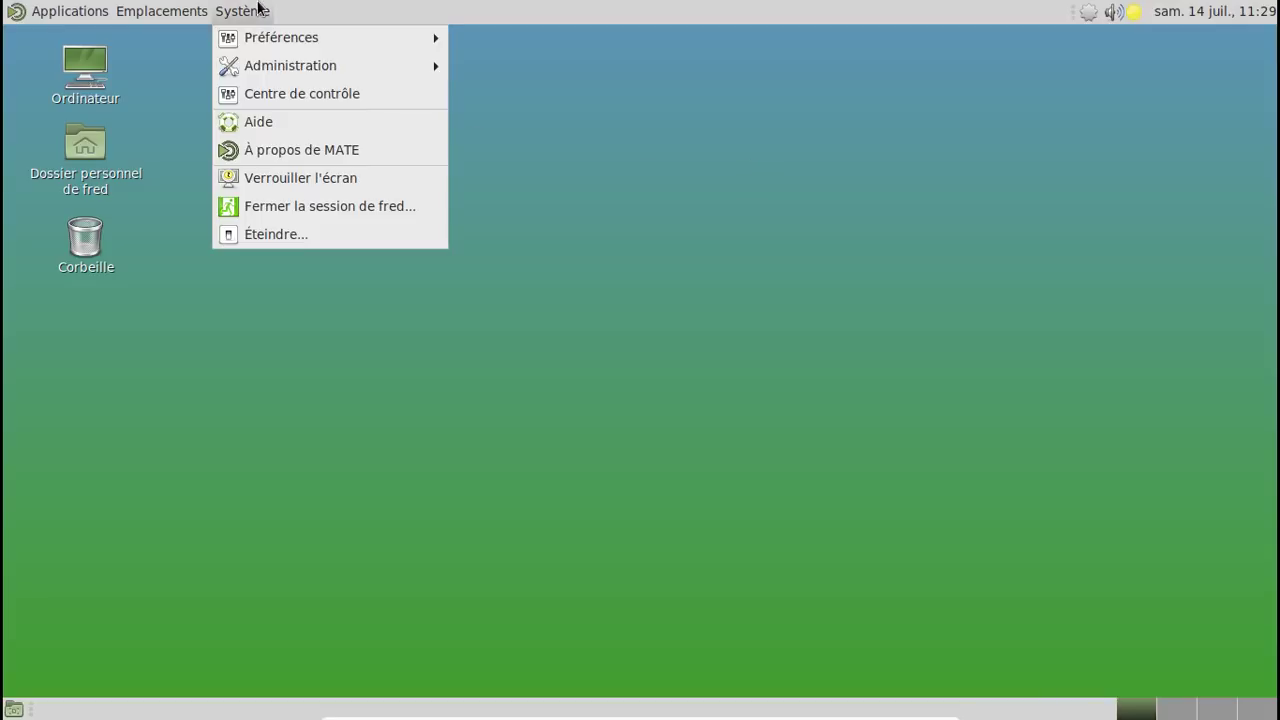
left_click(314, 151)
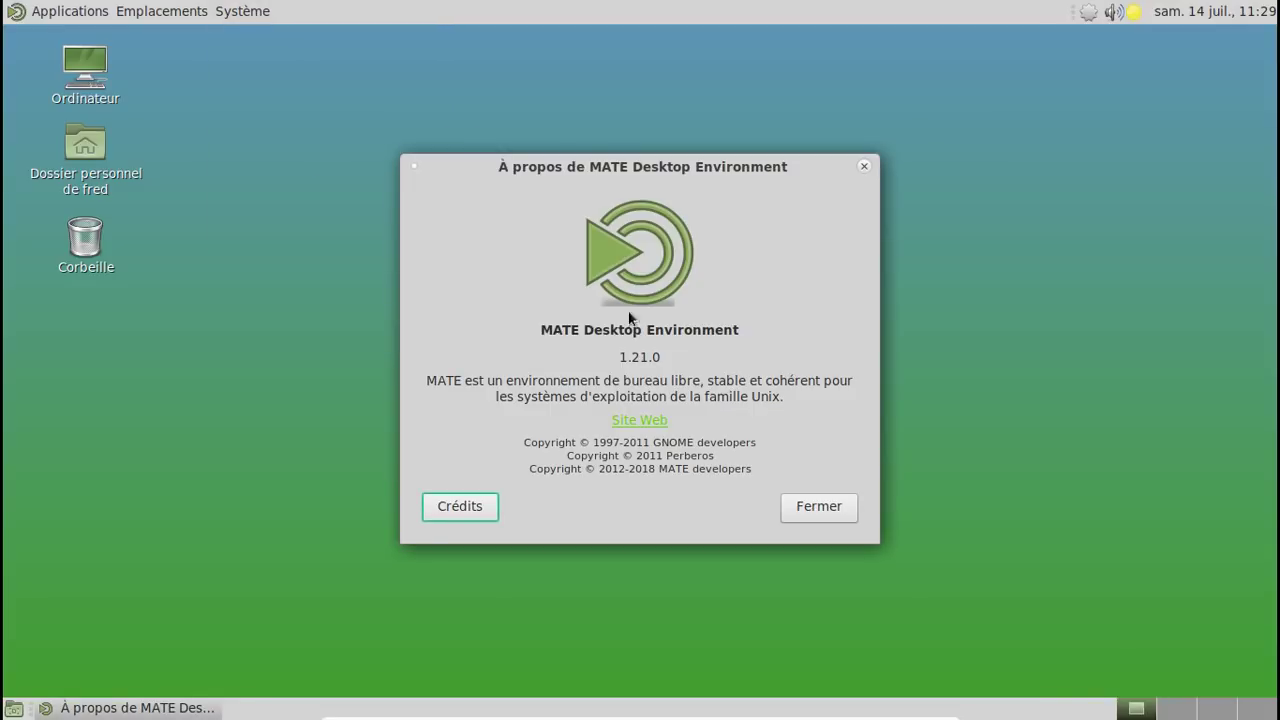
left_click(865, 165)
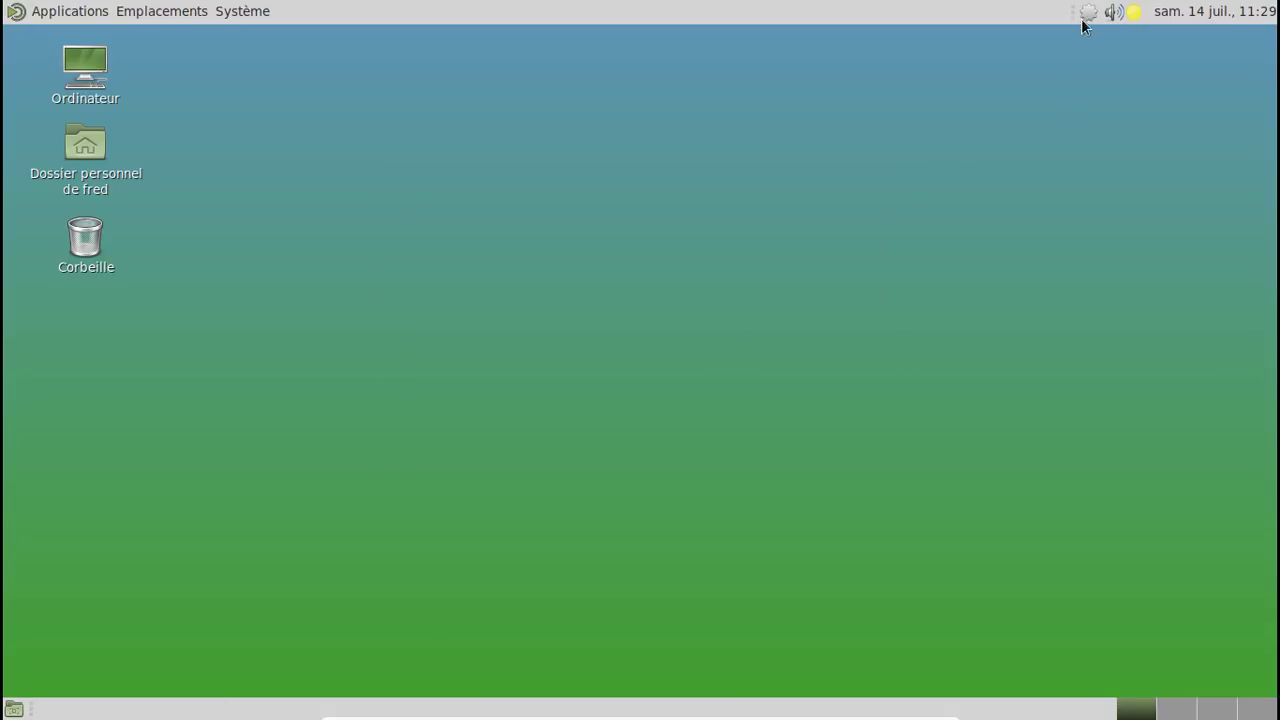
mouse_move(1088, 20)
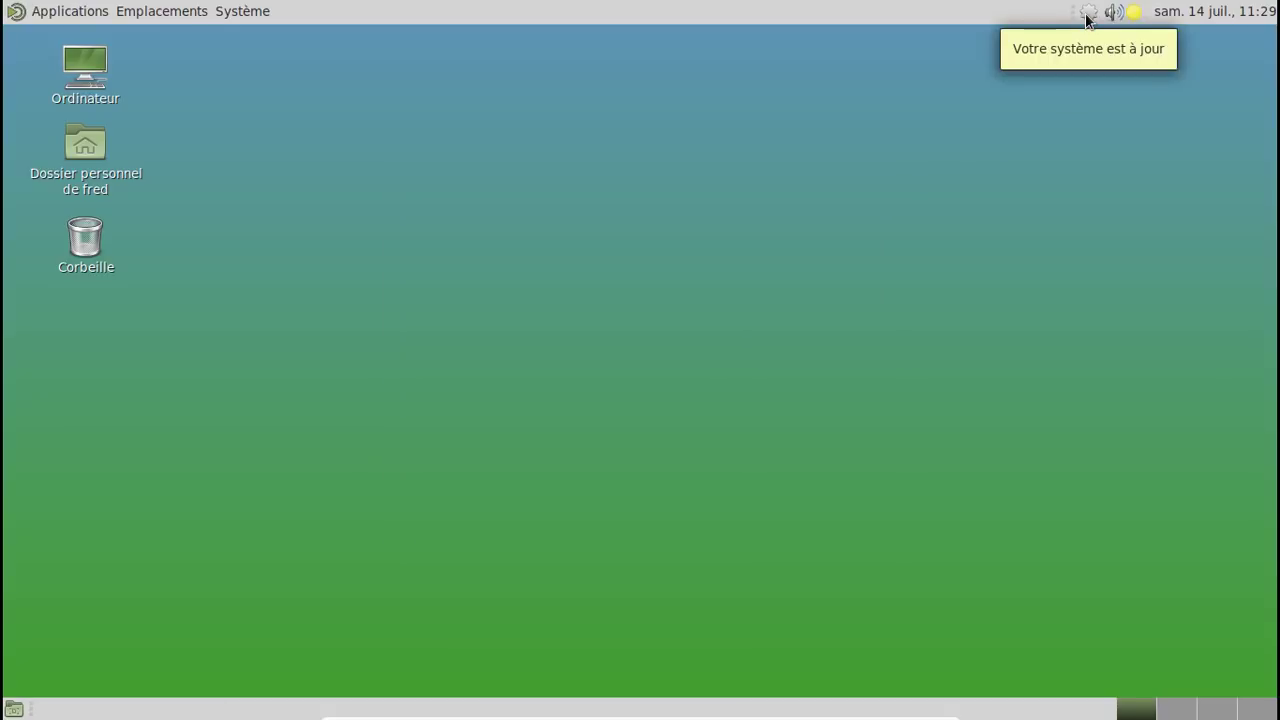
left_click(55, 12)
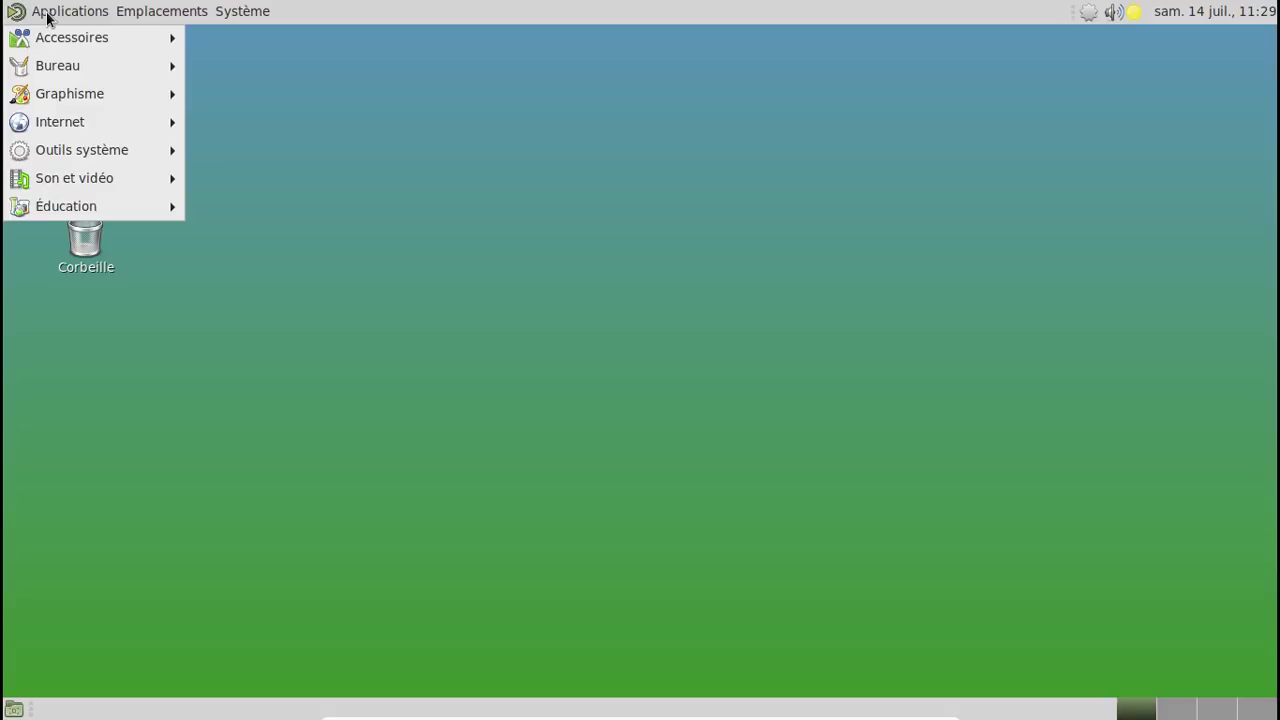
left_click(55, 12)
Set the desktop background to the multi-image slideshow with the purple comet and close the appearance preferences.
right_click(422, 71)
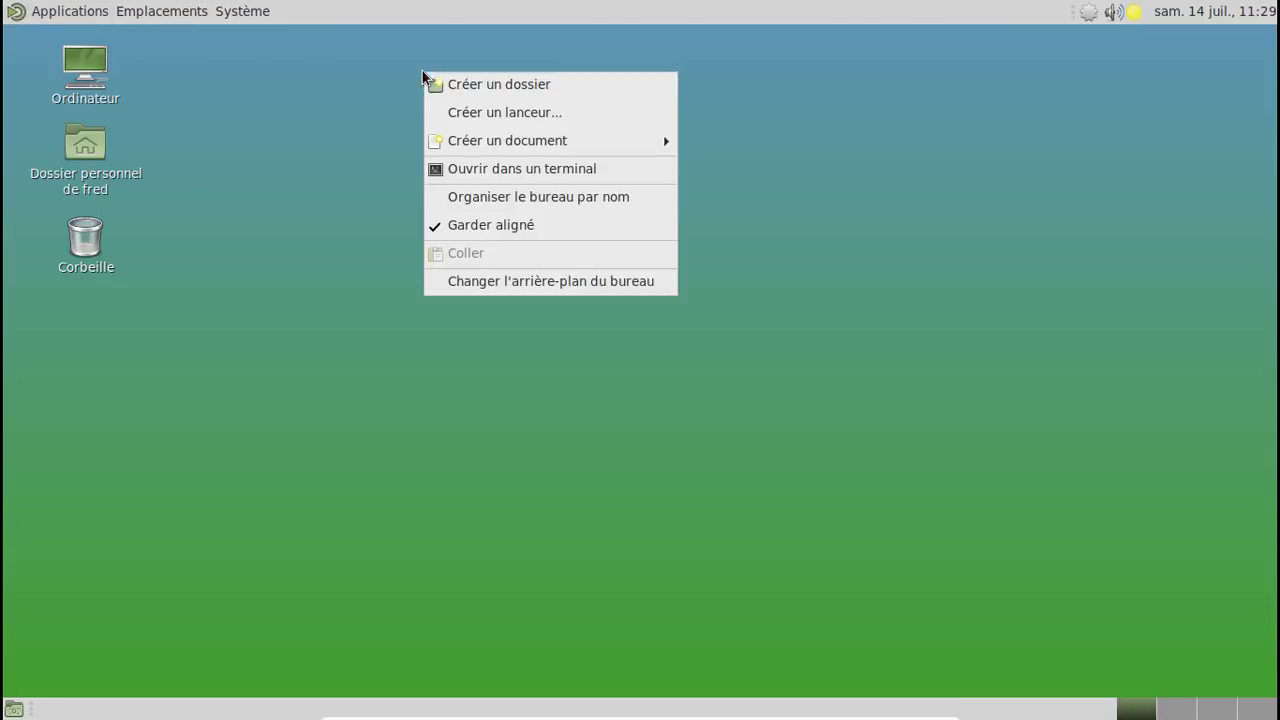
left_click(526, 284)
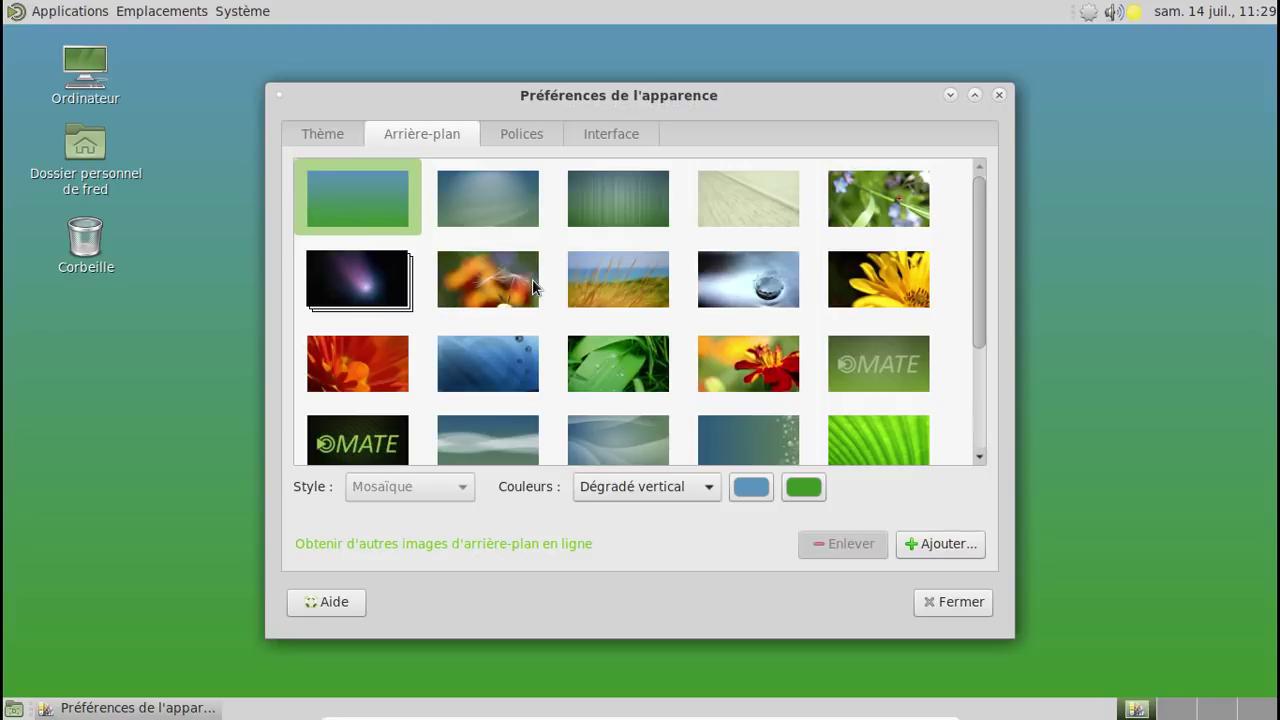
mouse_move(983, 240)
left_mouse_down()
mouse_move(979, 425)
mouse_move(991, 259)
left_mouse_up()
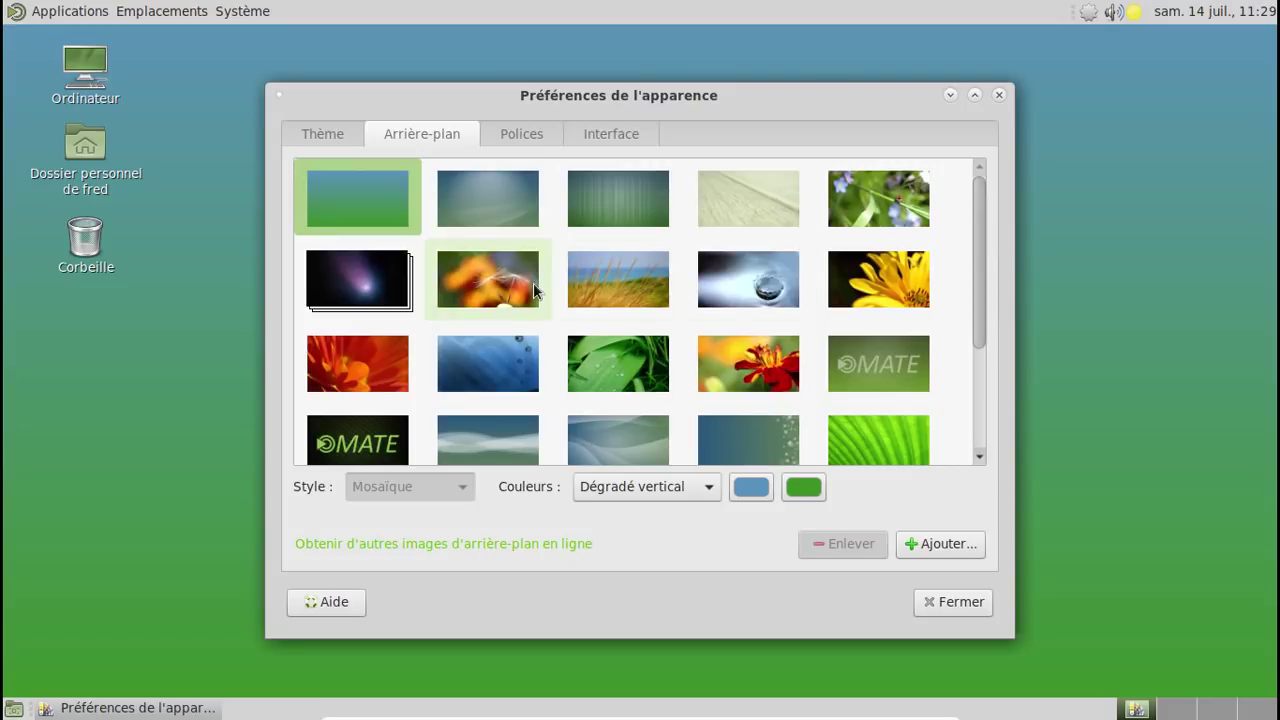
left_click(410, 305)
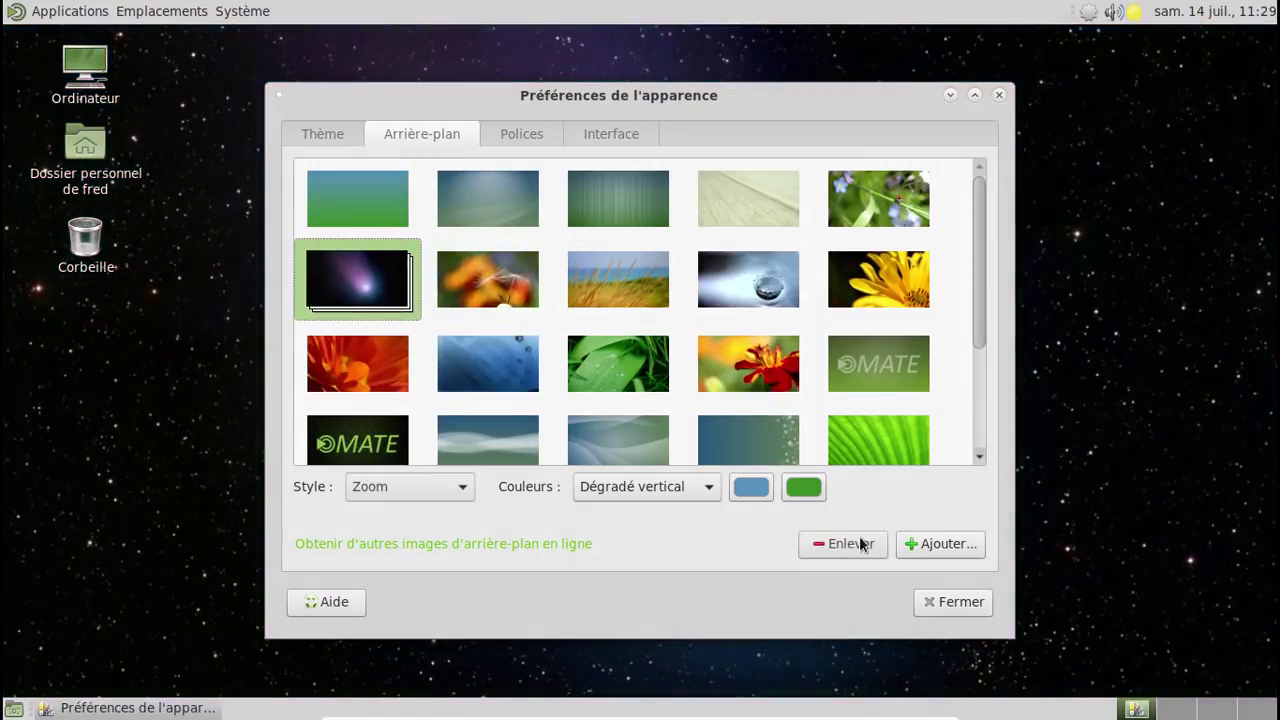
left_click(952, 602)
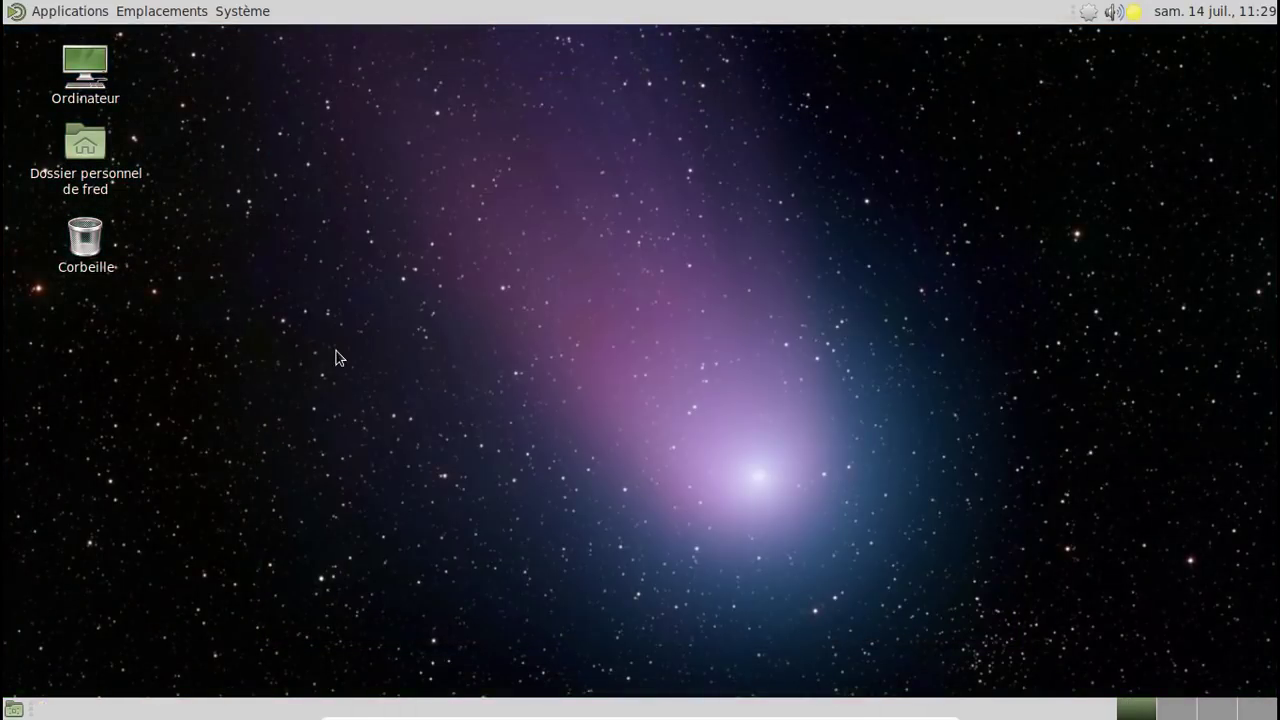
Apply the Blue-Submarine theme in the appearance preferences and close them.
left_click(256, 16)
mouse_move(264, 50)
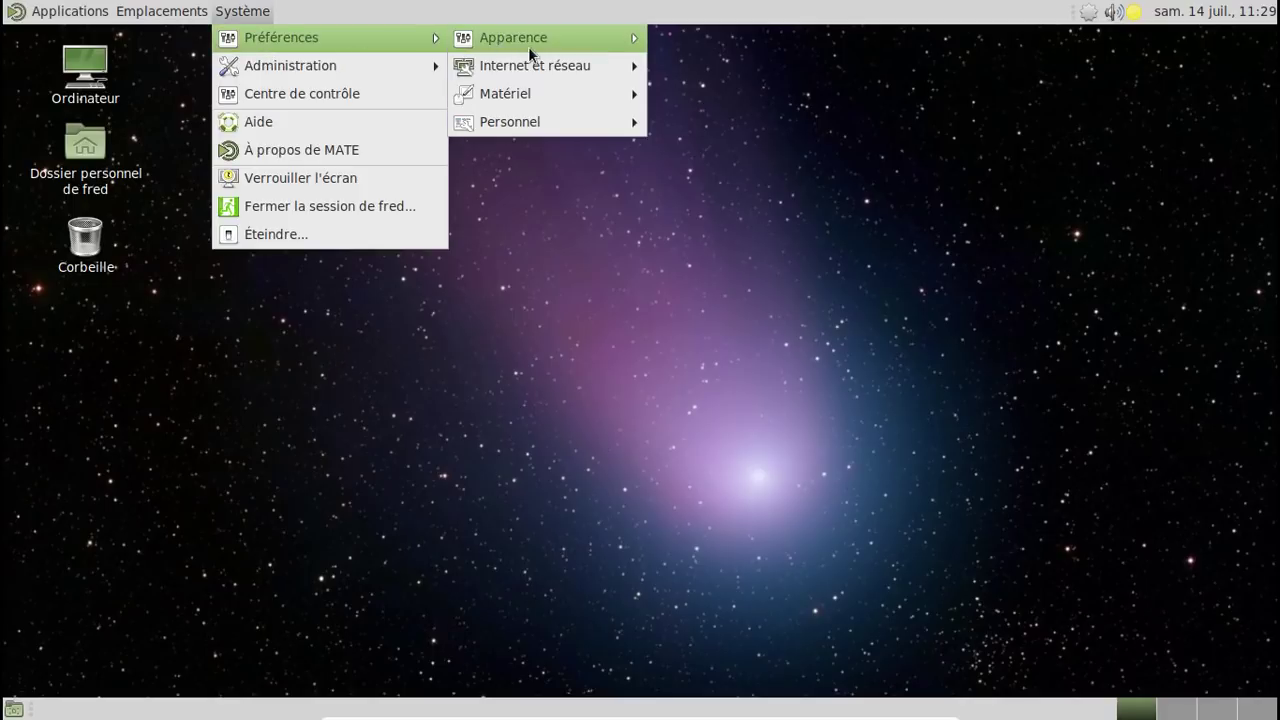
mouse_move(528, 46)
left_click(669, 47)
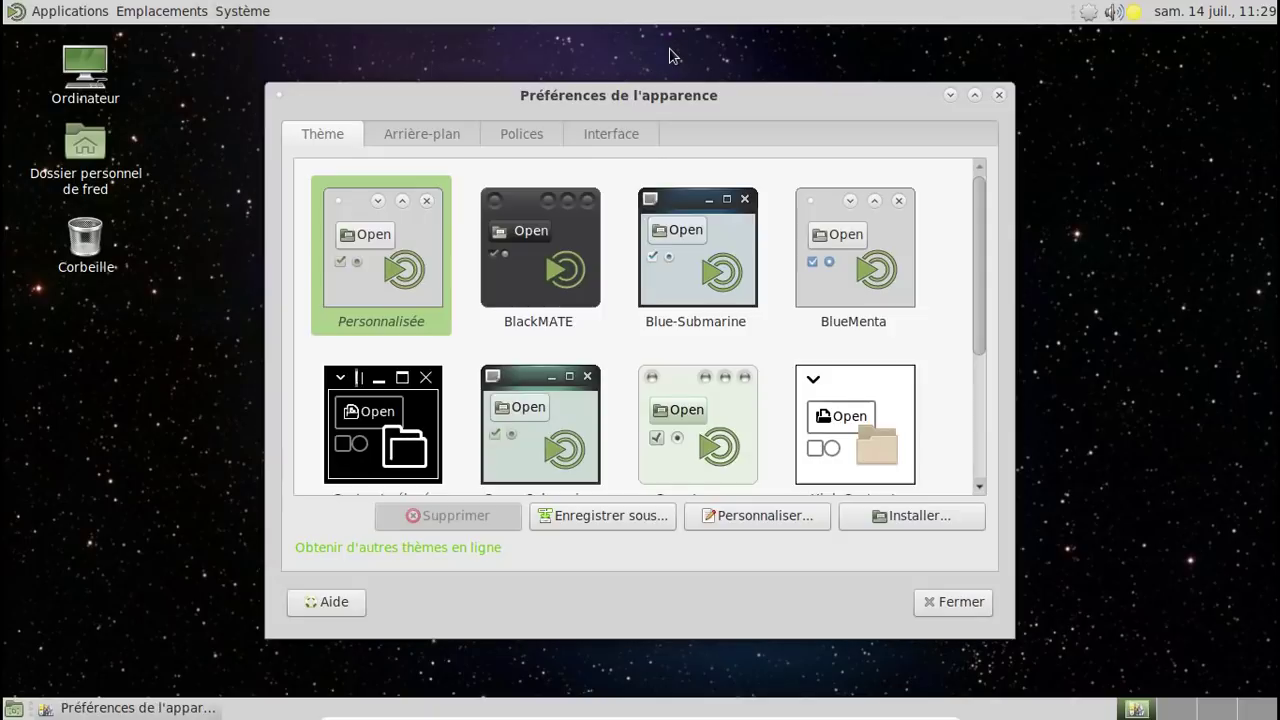
left_click(650, 272)
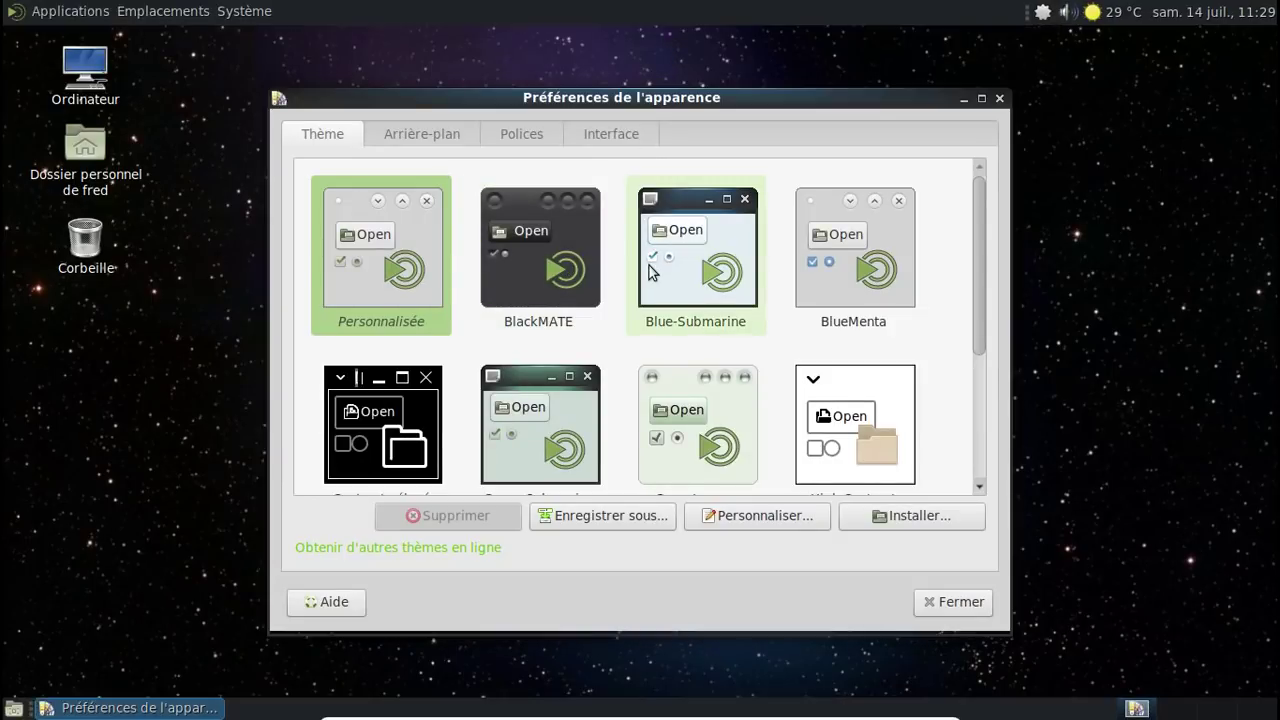
left_click(958, 602)
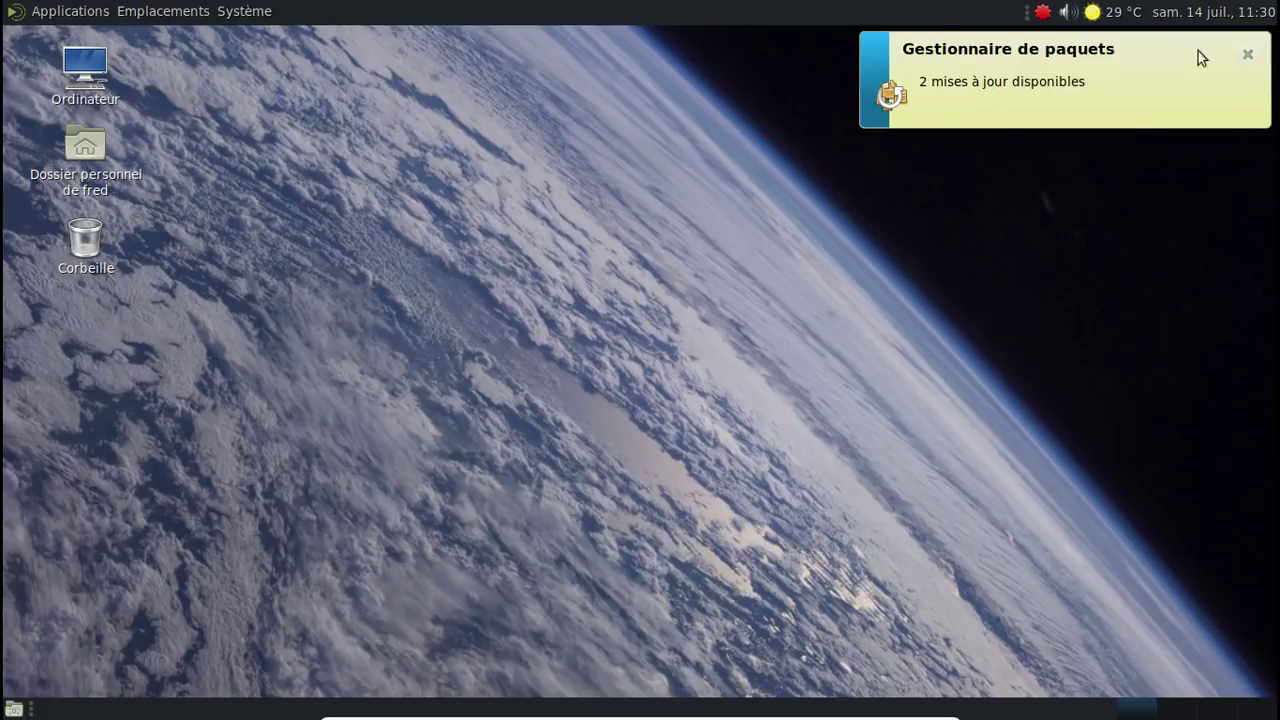
Install the available libva and mesa package updates, authenticating with the root password, and close the update manager.
left_click(1246, 54)
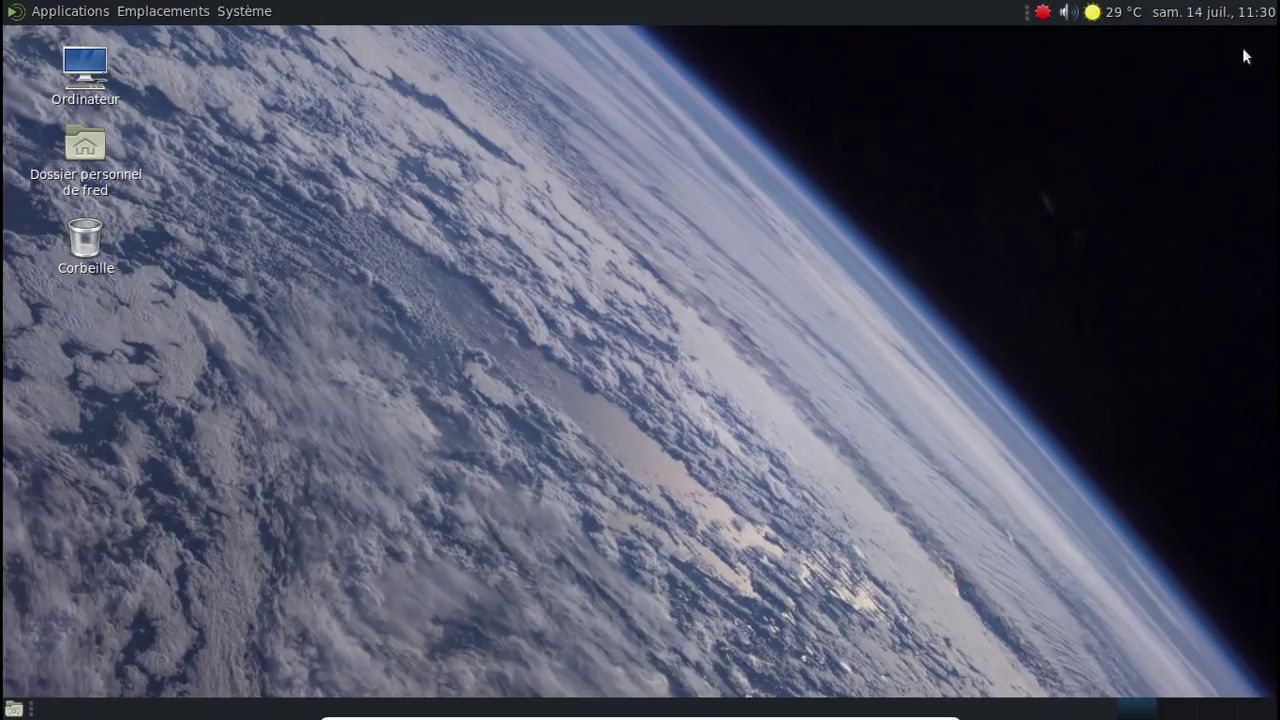
left_click(1043, 13)
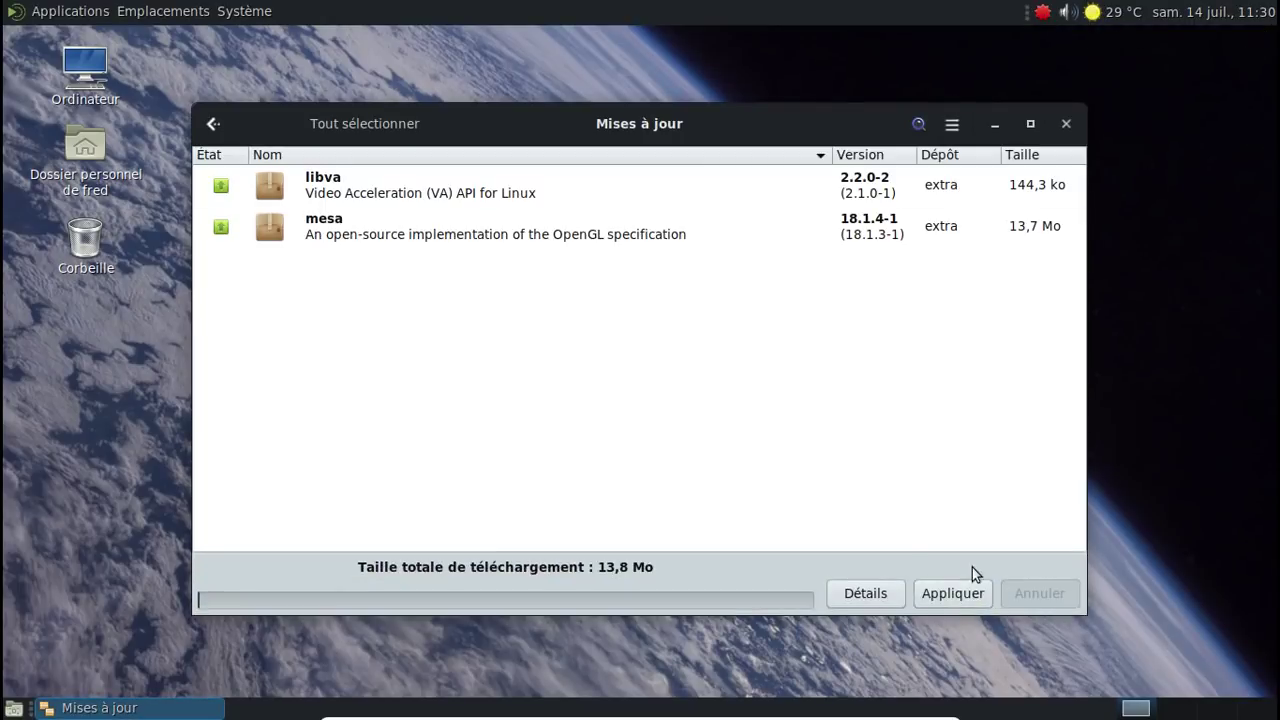
left_click(966, 594)
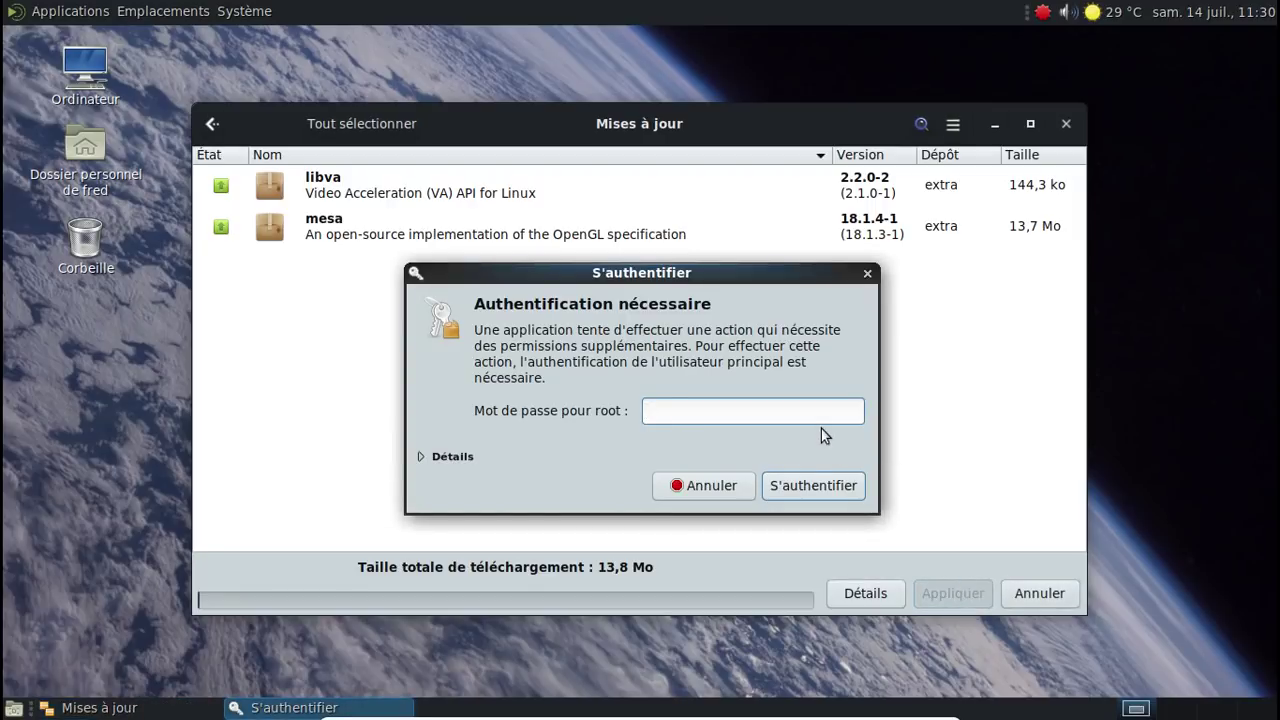
type("•••••••••")
key("Return")
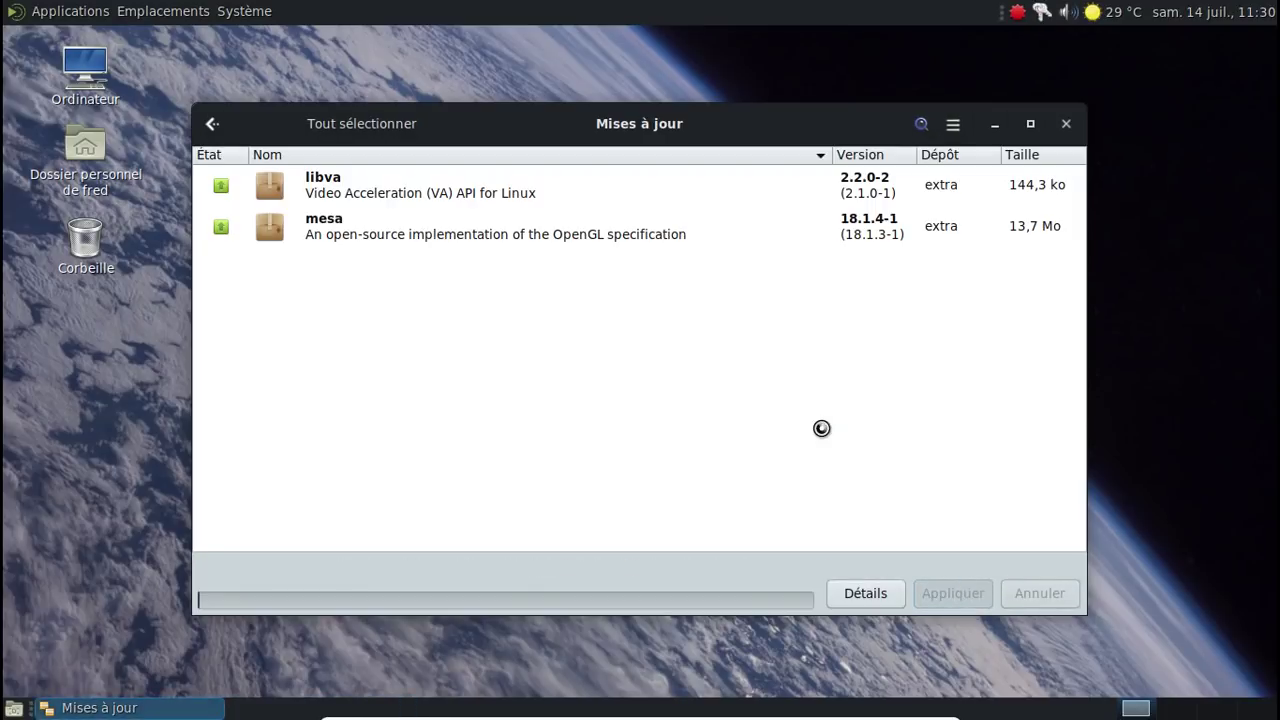
left_click(877, 492)
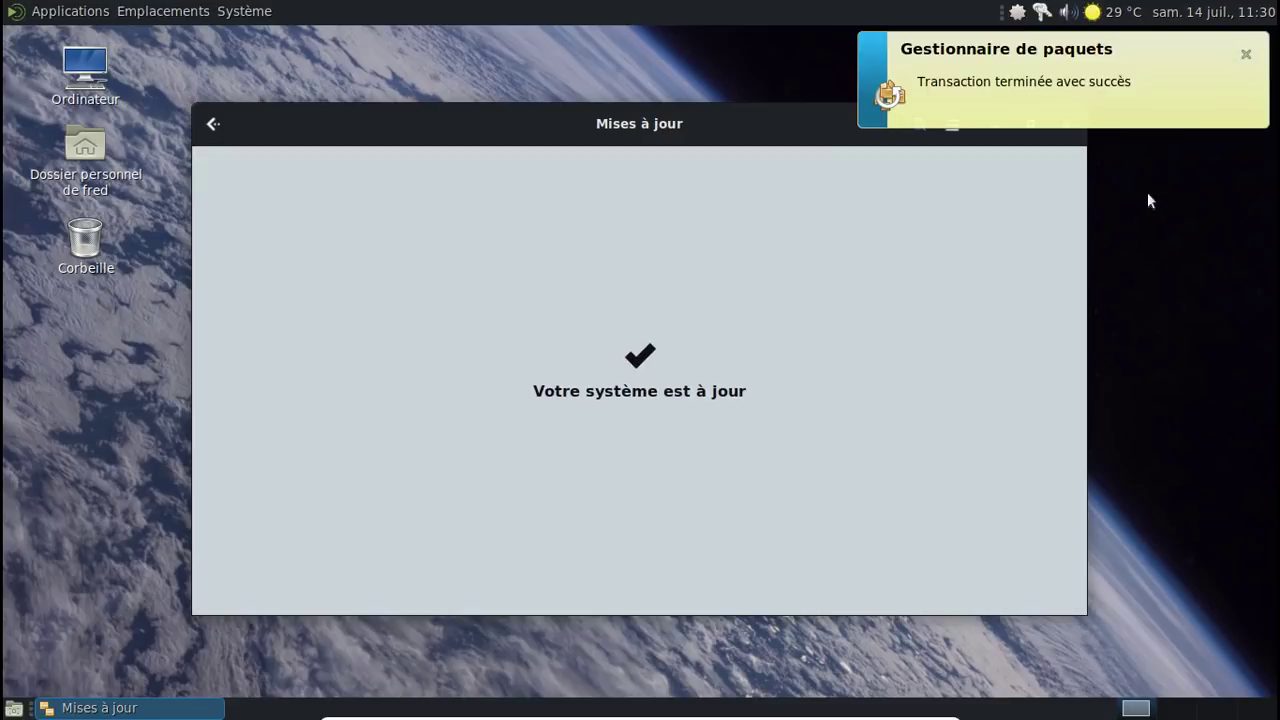
left_click(1256, 50)
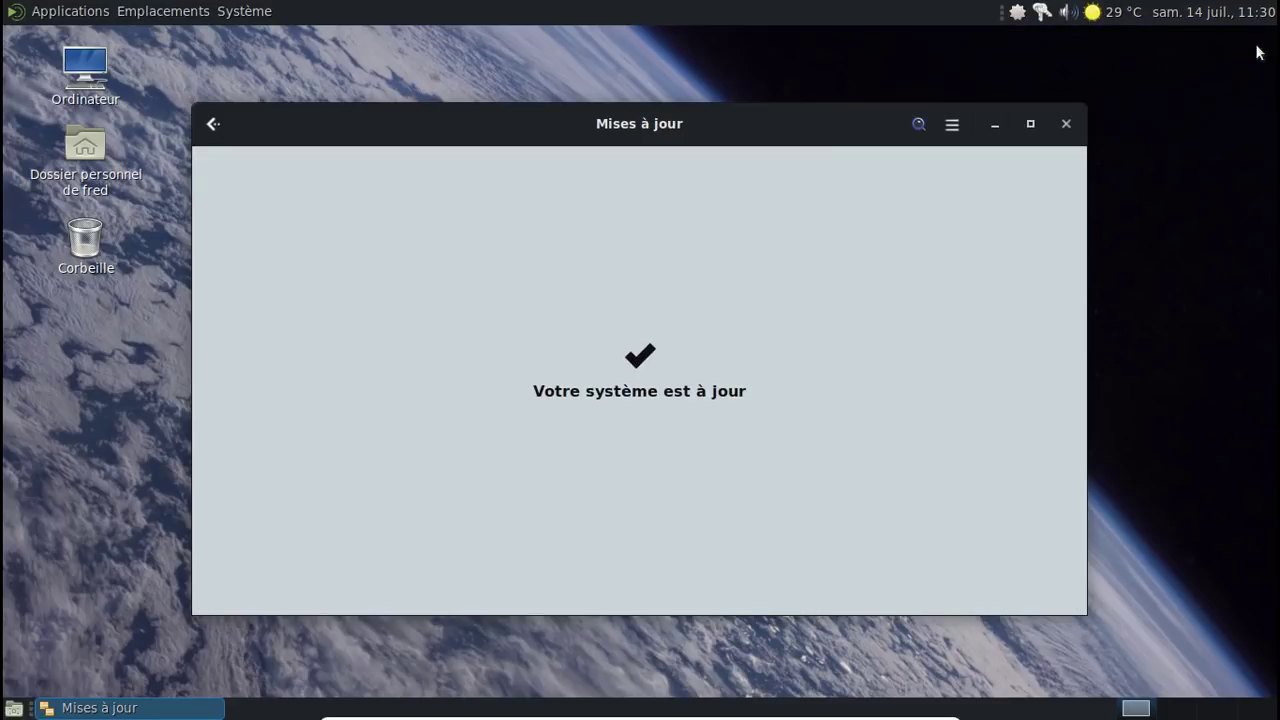
left_click(1068, 124)
Launch the MATE System Monitor and examine its system information, process list, and CPU, memory and network usage.
left_click(62, 12)
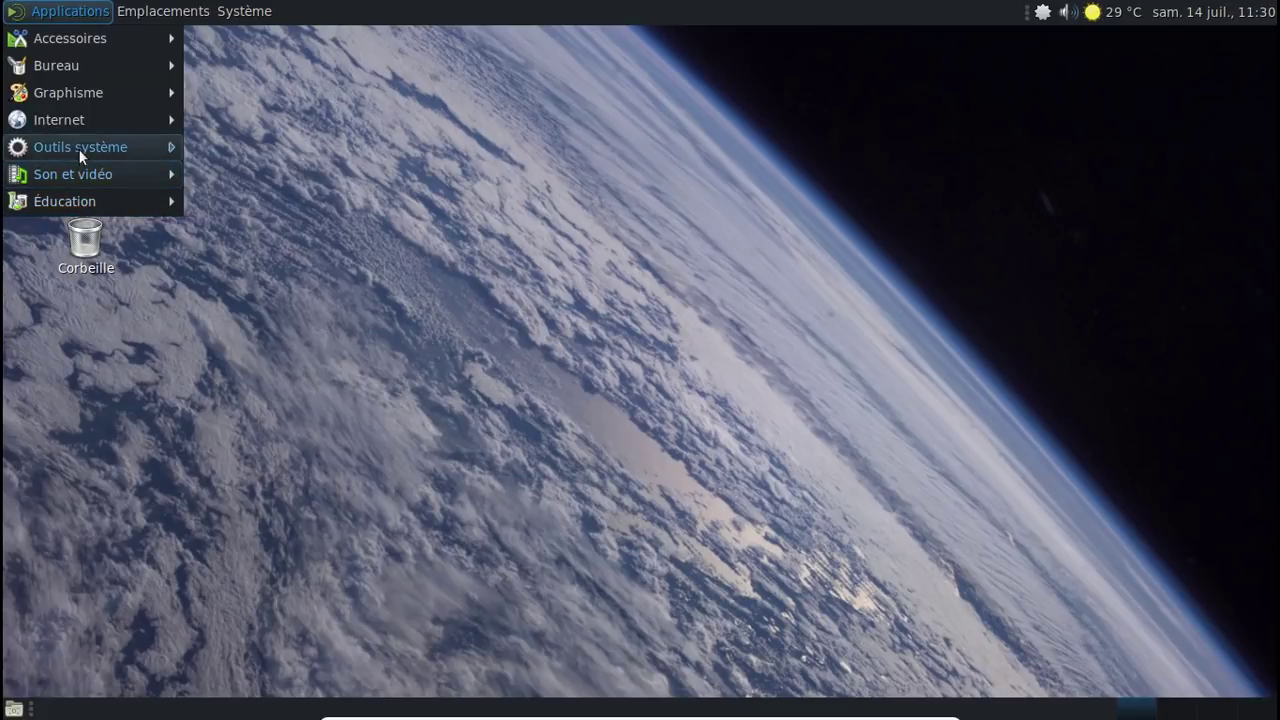
mouse_move(82, 150)
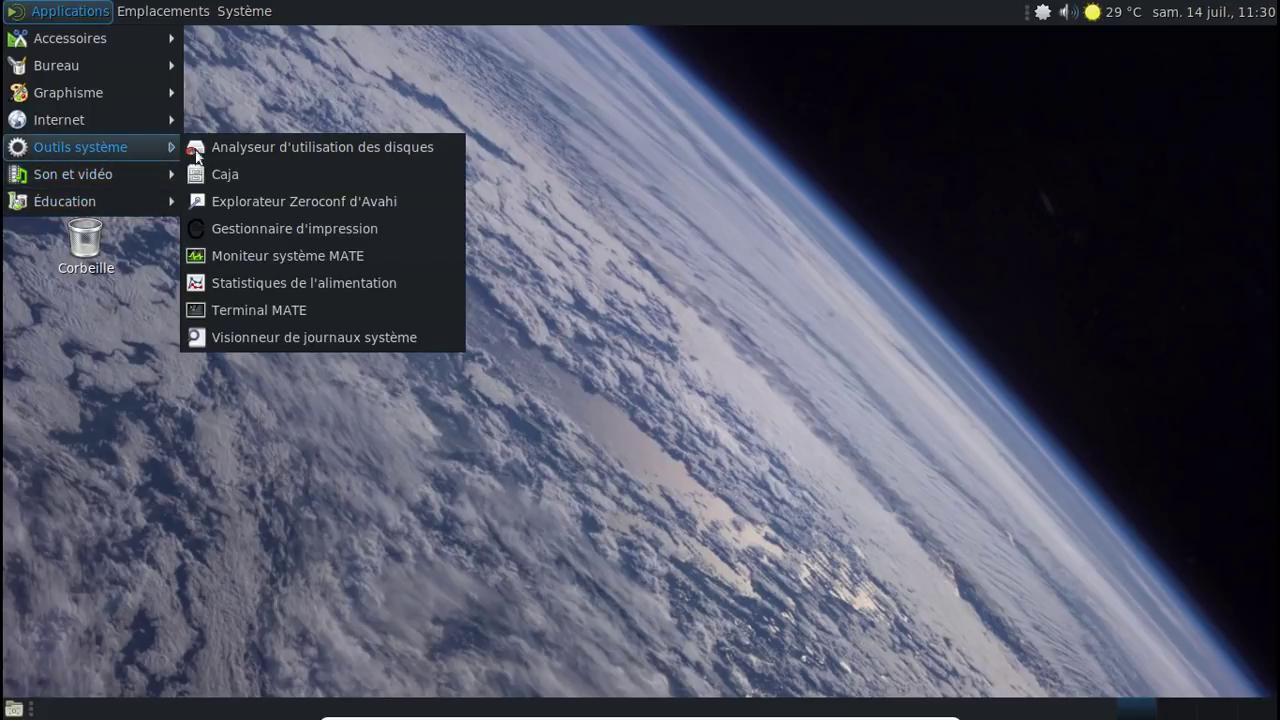
left_click(271, 251)
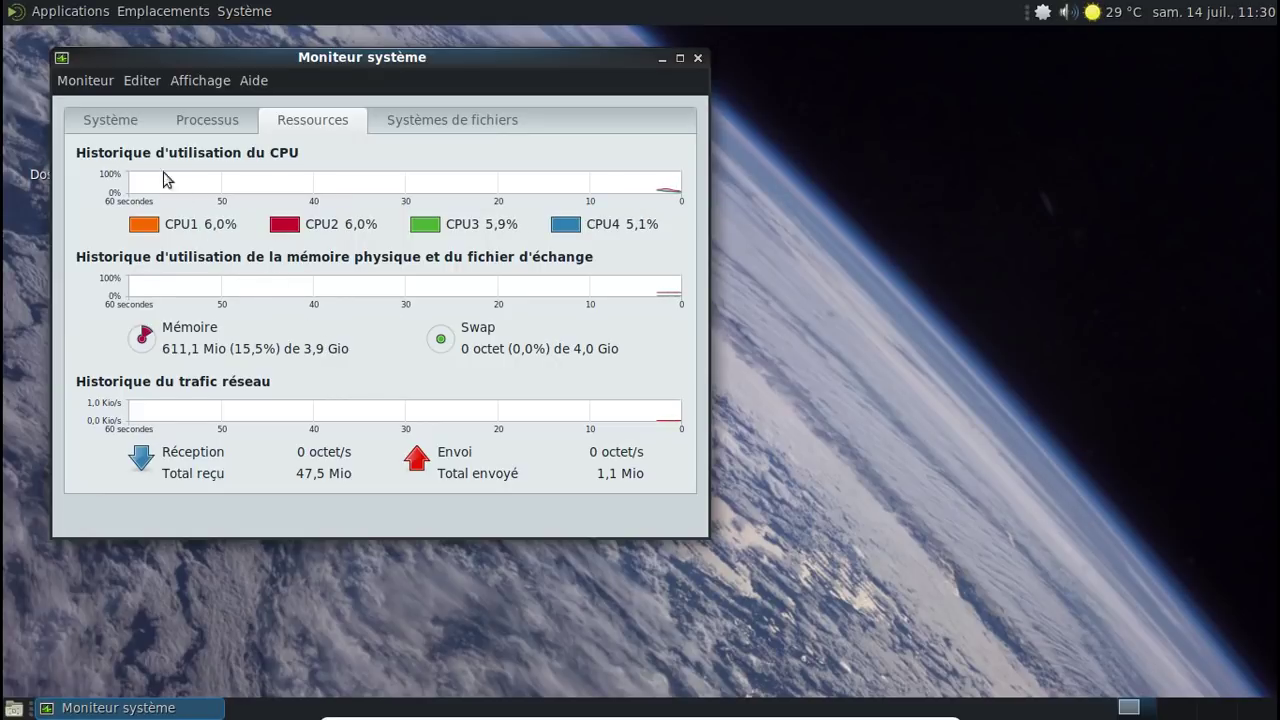
left_click(116, 121)
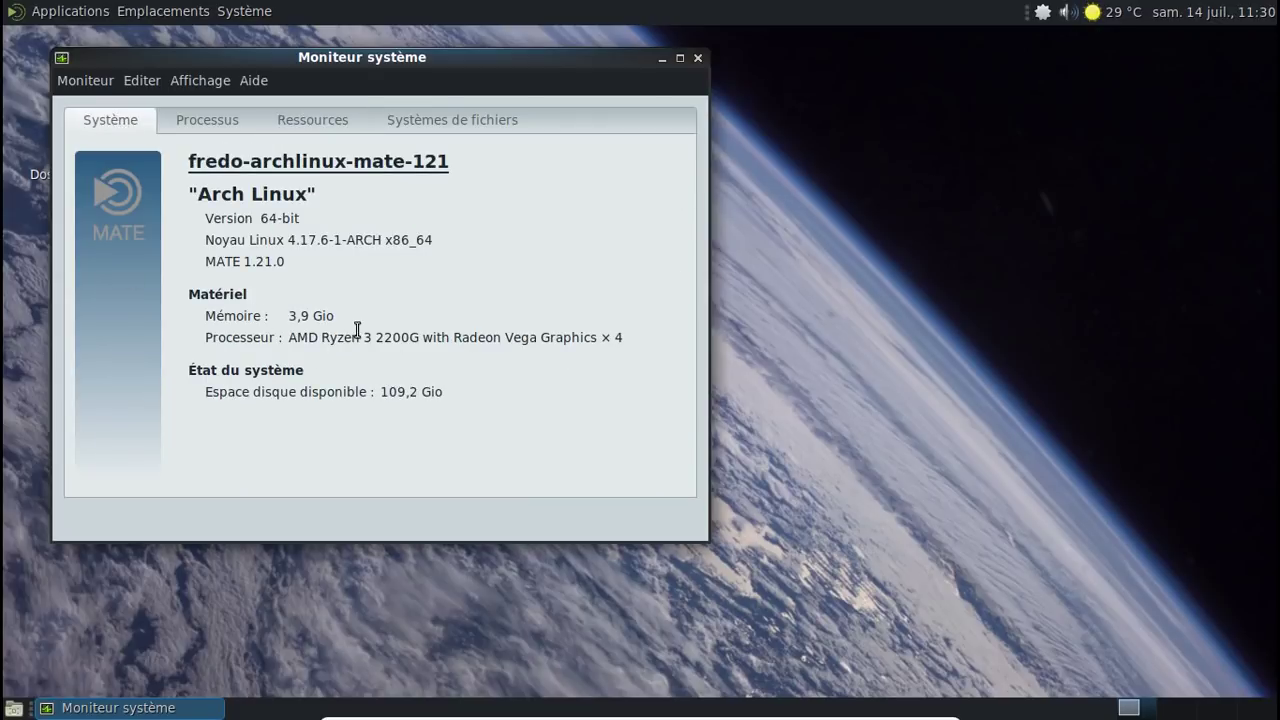
left_click(218, 116)
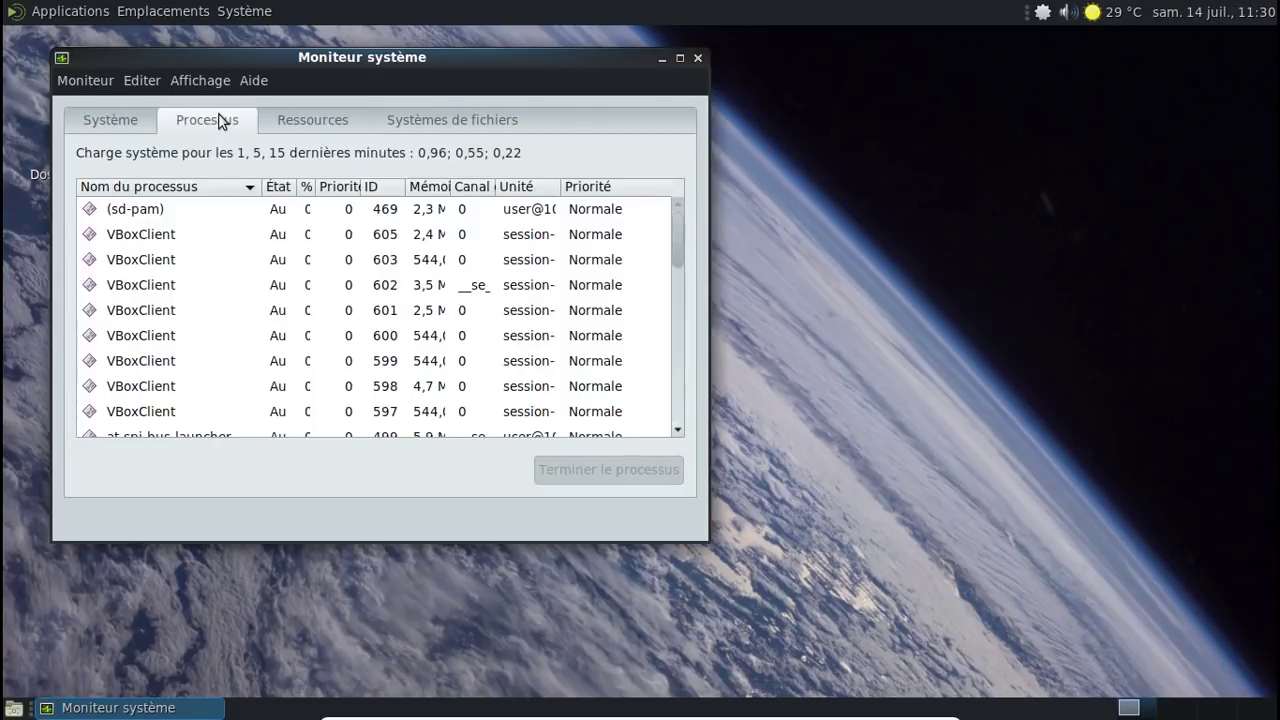
left_click(300, 120)
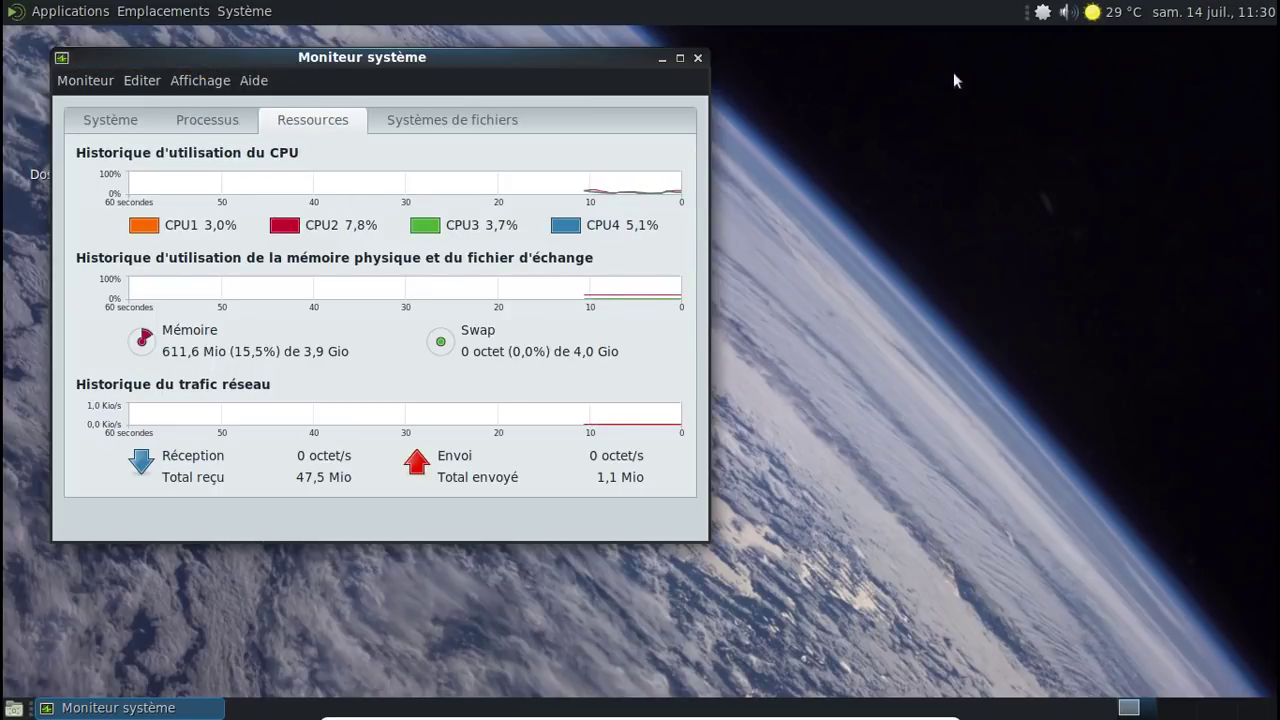
Install the htop package through the package manager, authenticating with the root password, and close the package manager.
right_click(1043, 13)
left_click(1056, 38)
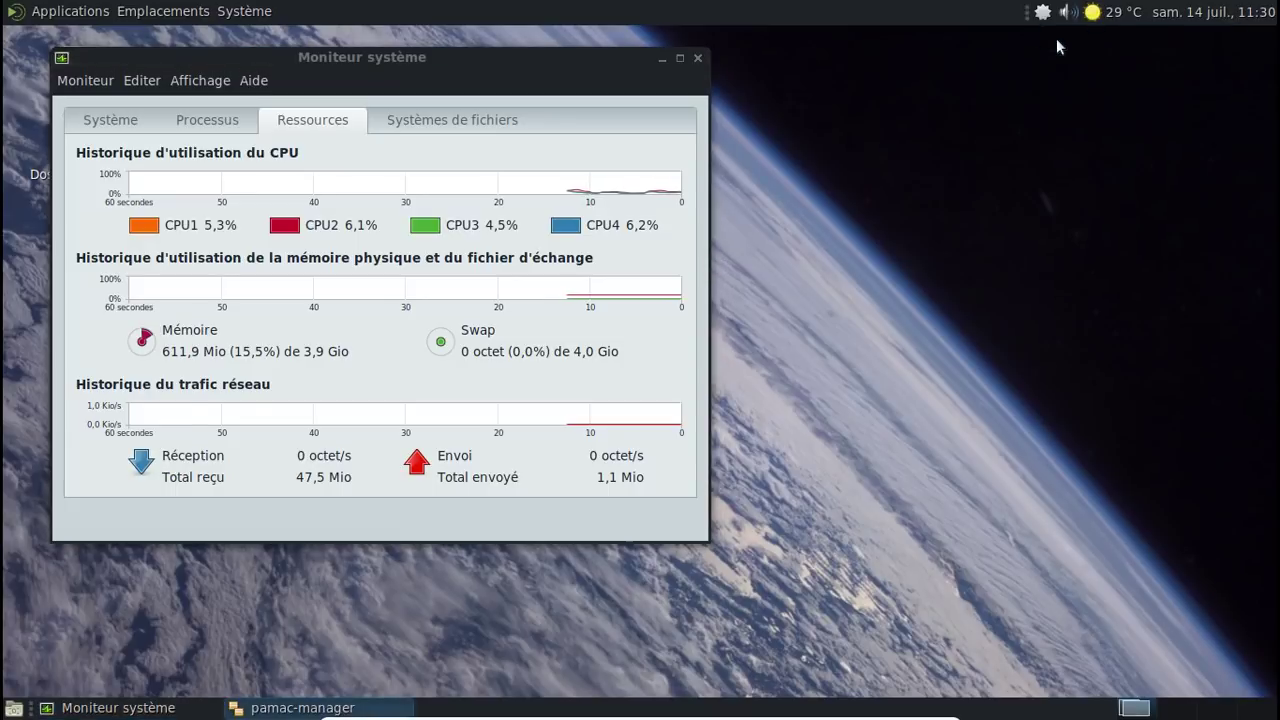
left_click(918, 126)
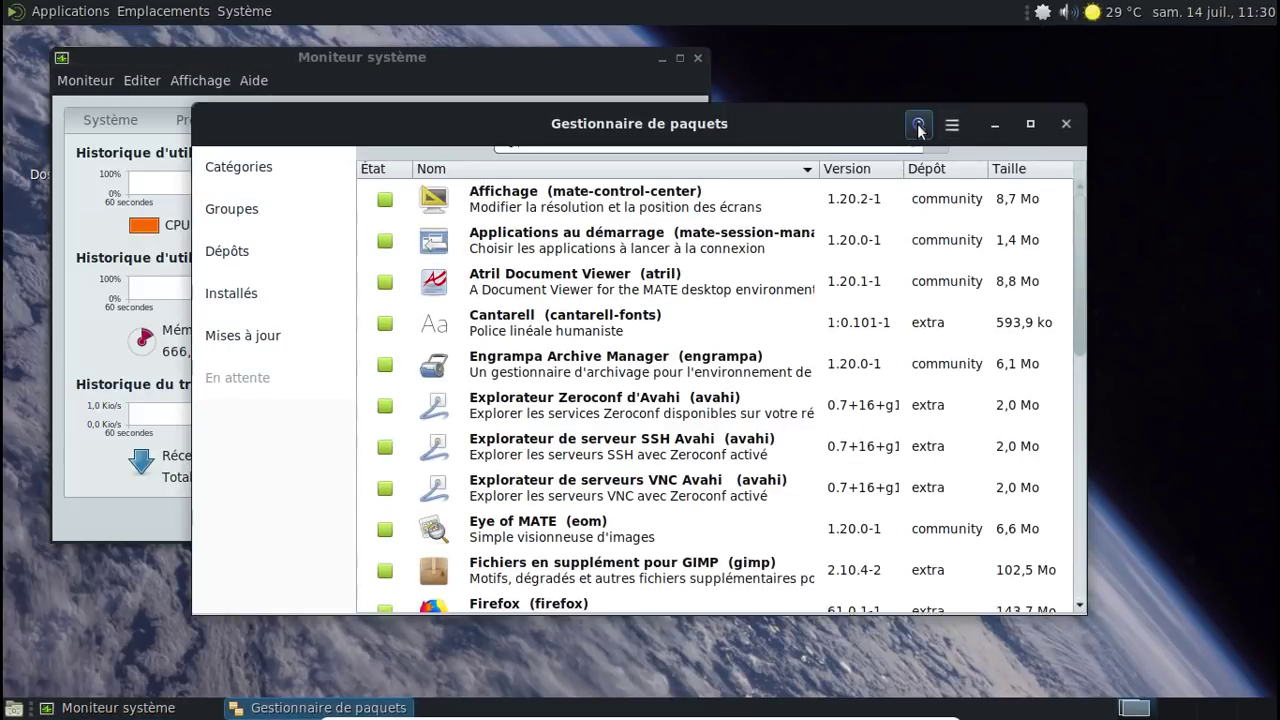
type("htop")
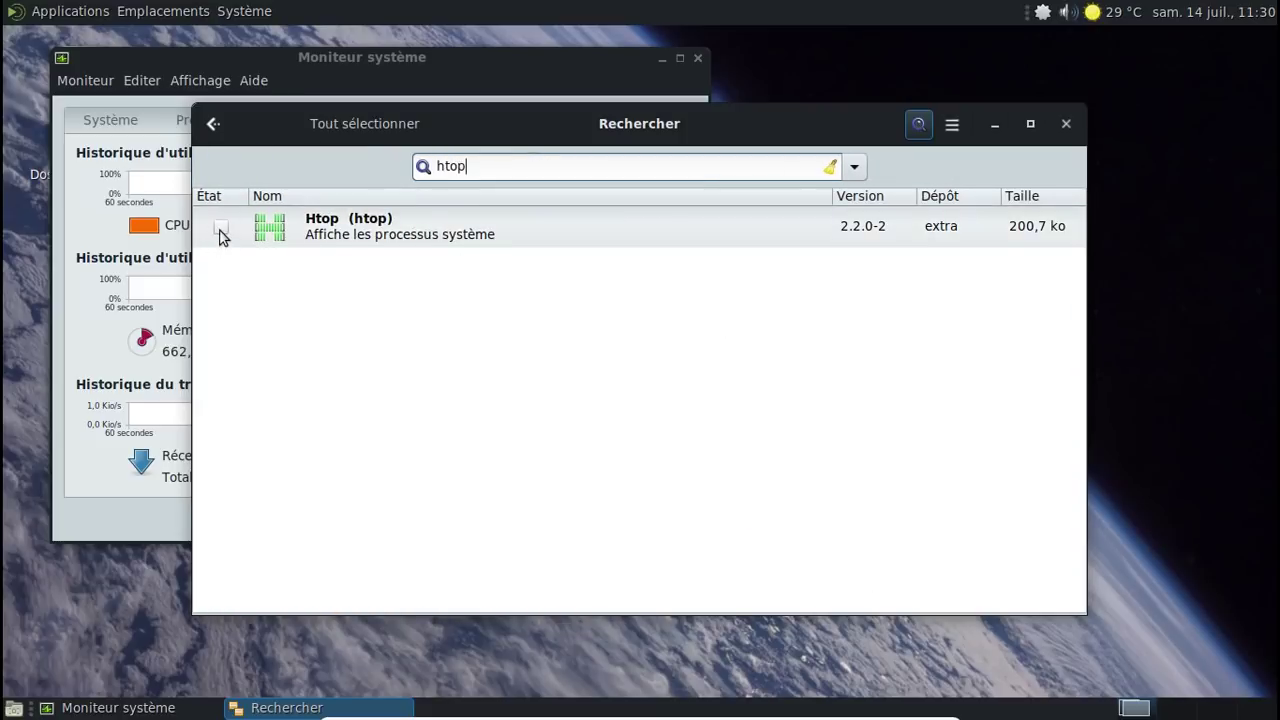
left_click(222, 230)
left_click(947, 594)
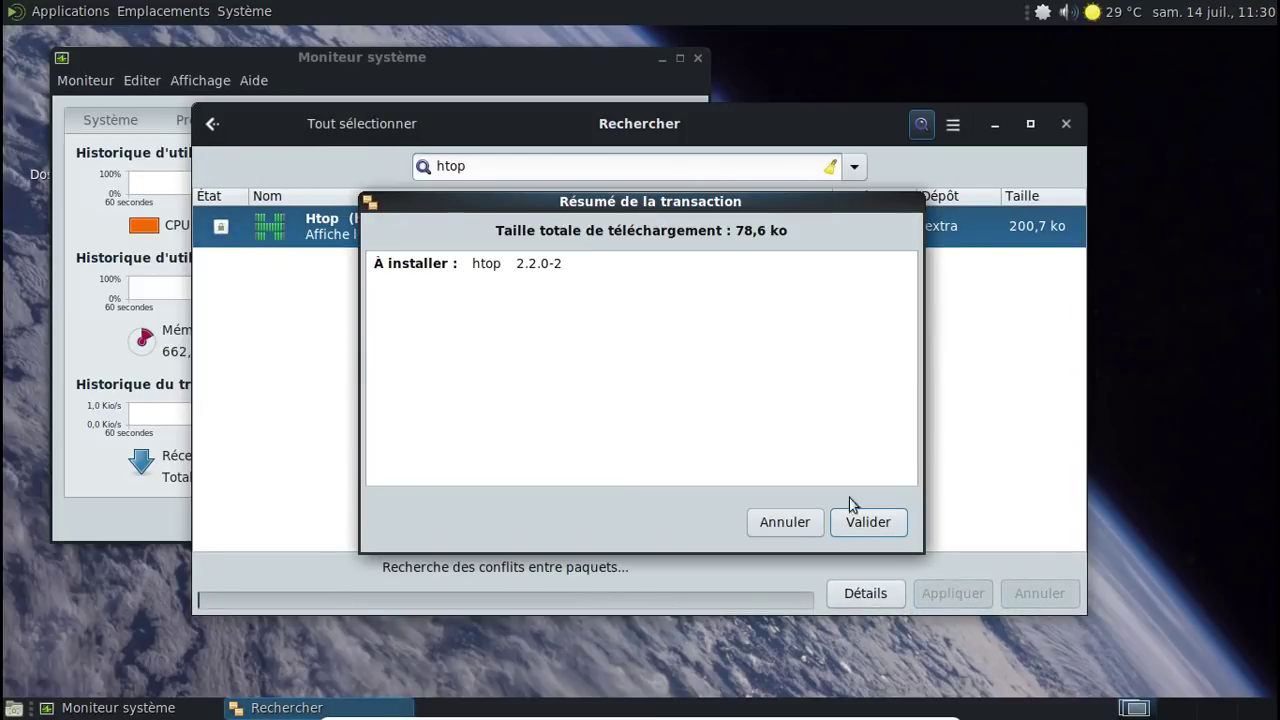
left_click(869, 522)
type("•••")
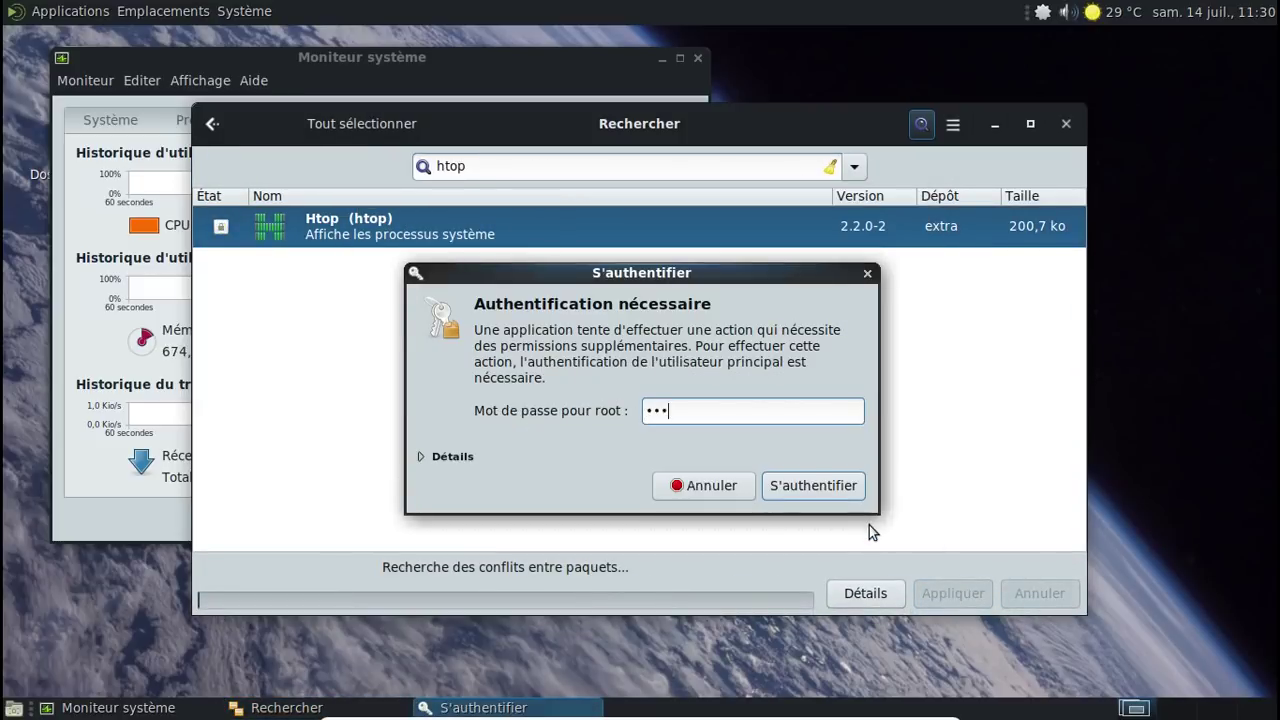
type("••••••")
key("Return")
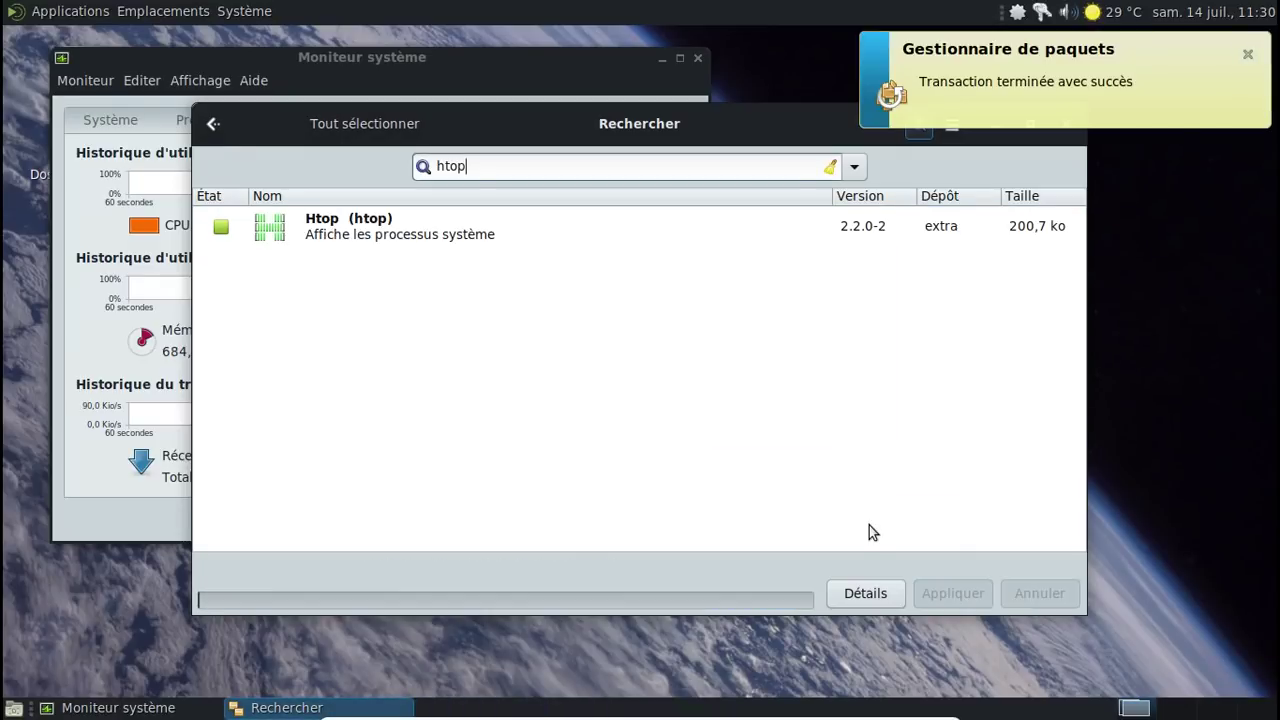
left_click(1247, 54)
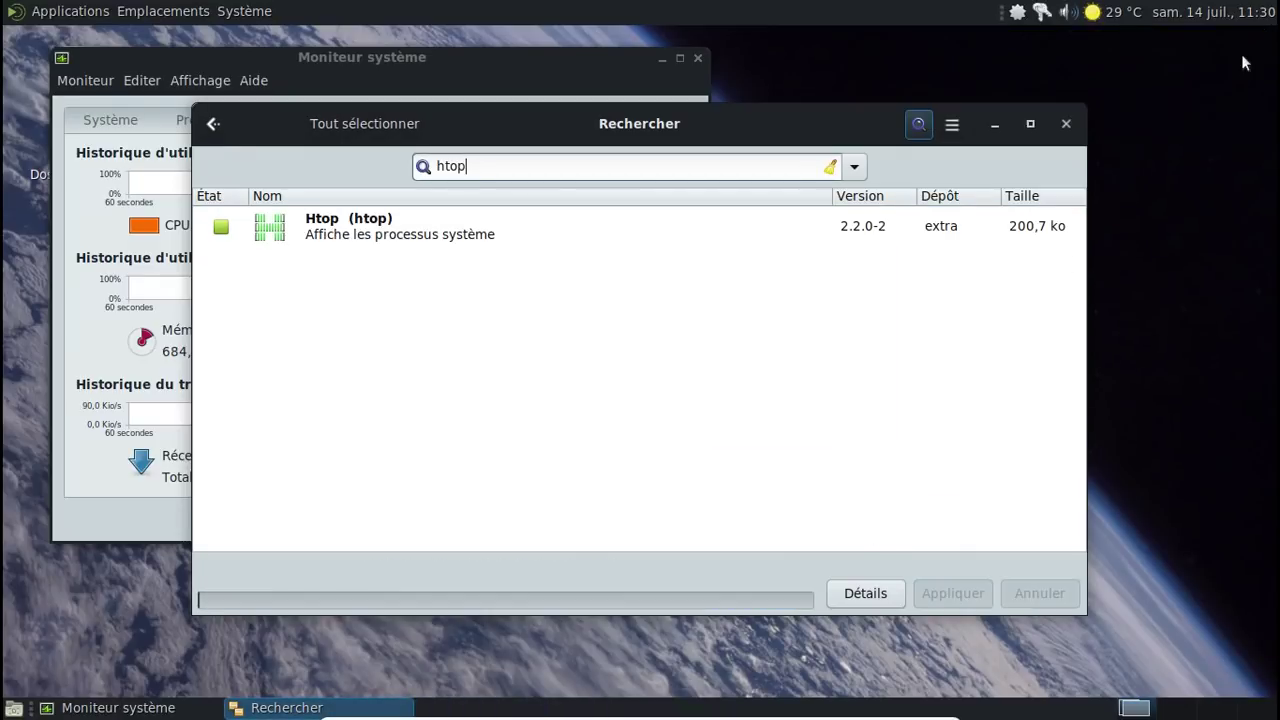
left_click(1067, 124)
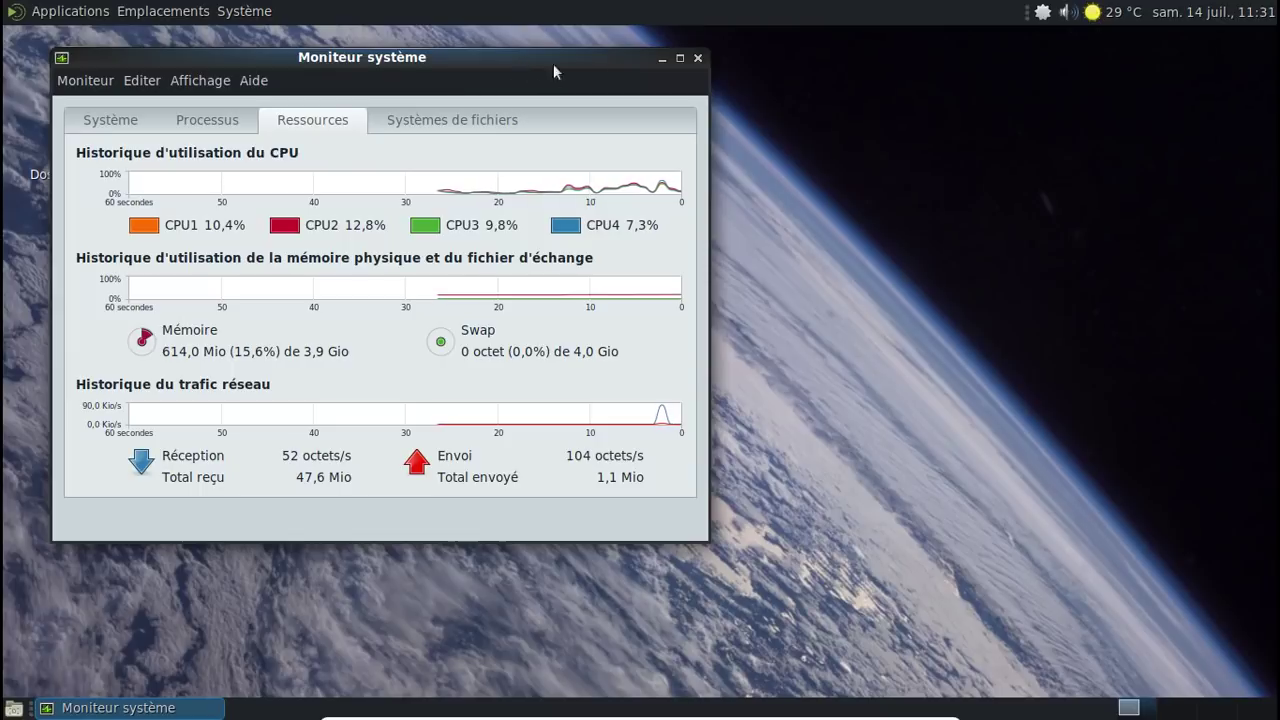
Move the System Monitor clear of the desktop icons, review its system information and close it.
left_click_drag(540, 66, 702, 70)
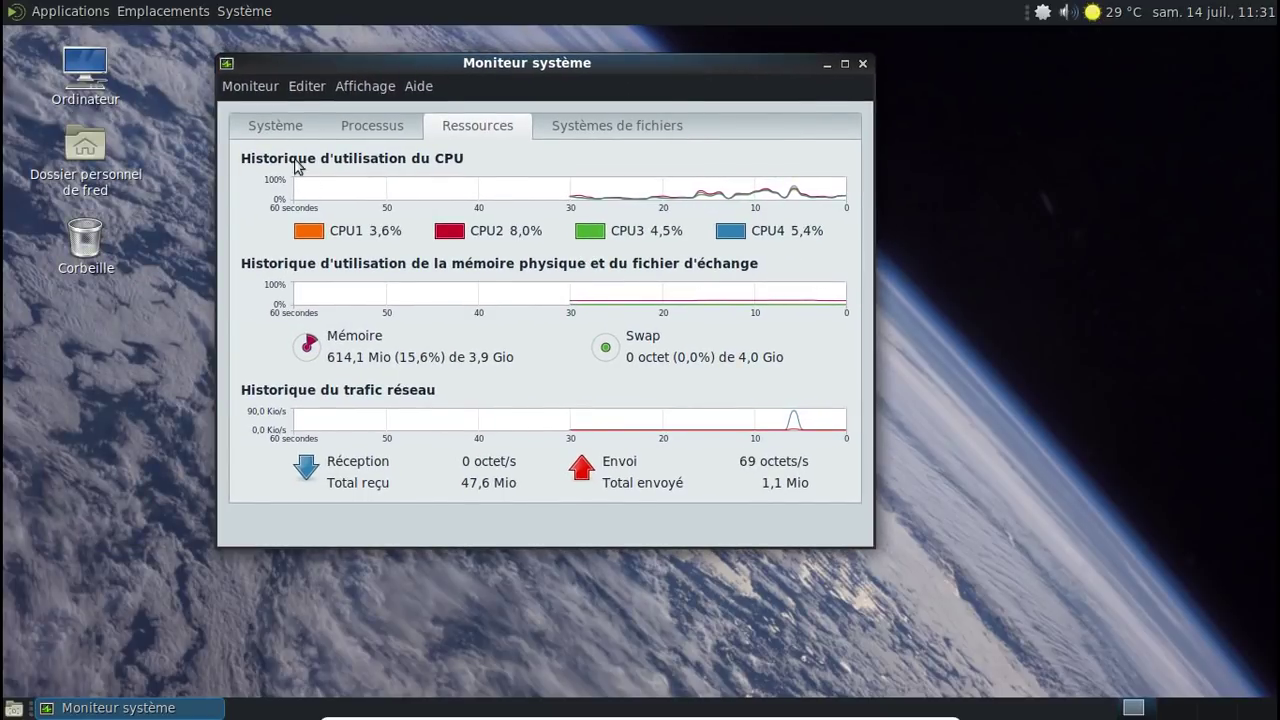
left_click(281, 128)
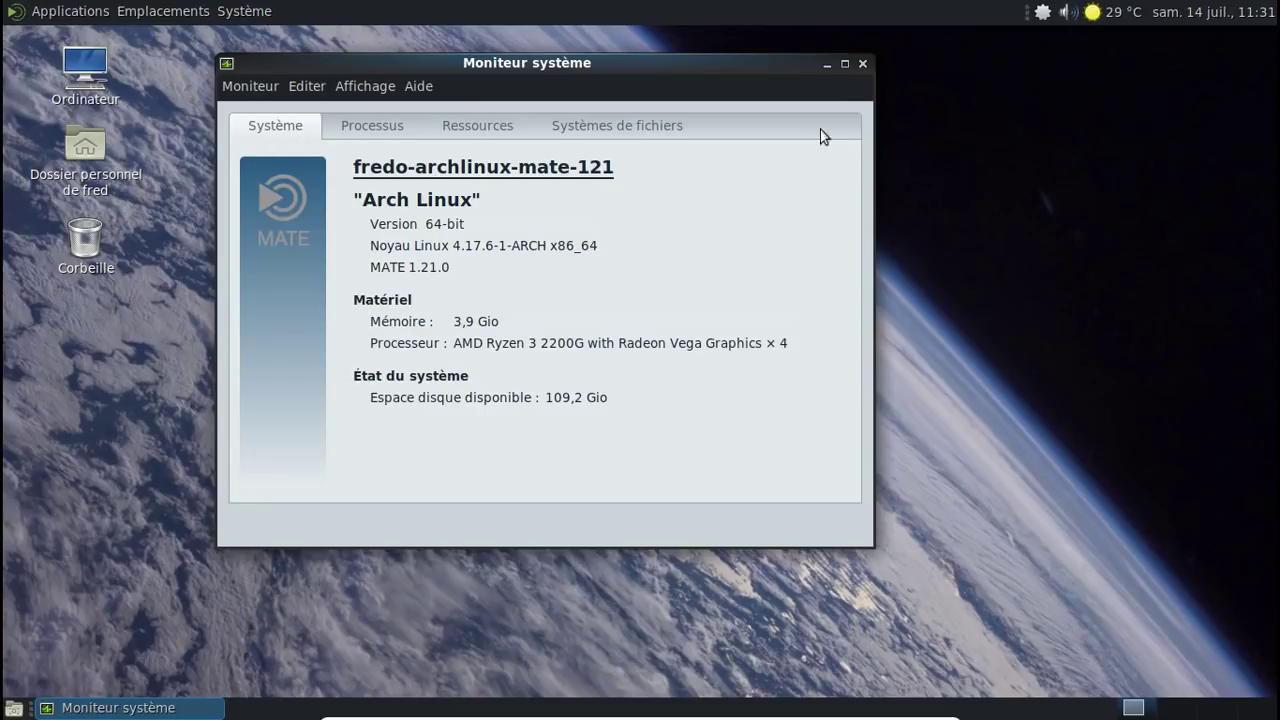
left_click(863, 63)
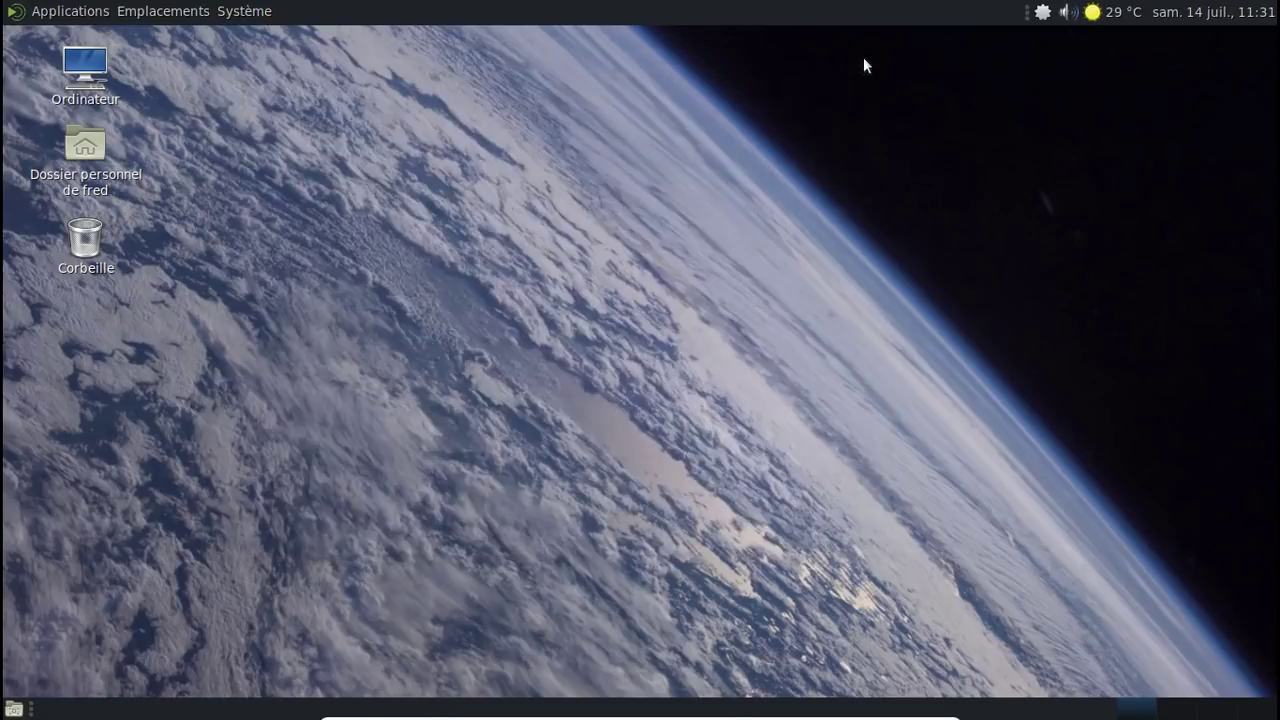
Open the home folder, check the version information of the Caja file manager and close it.
double_click(91, 157)
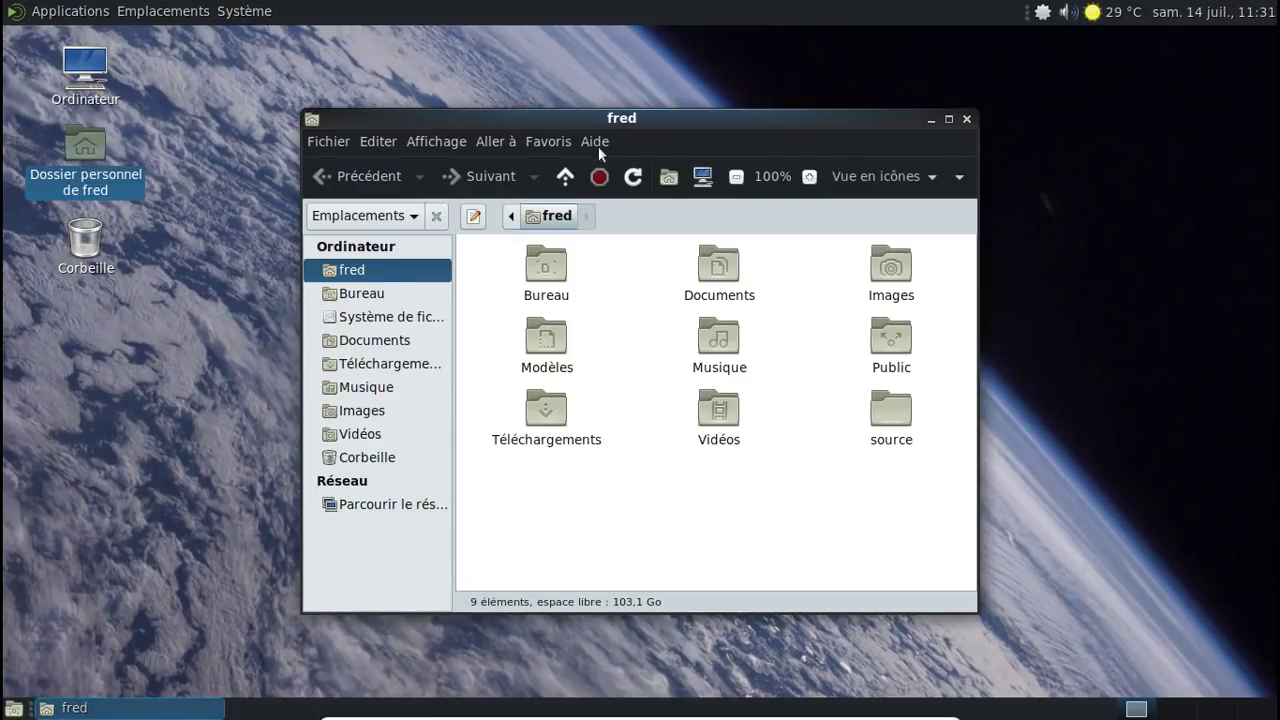
left_click(595, 141)
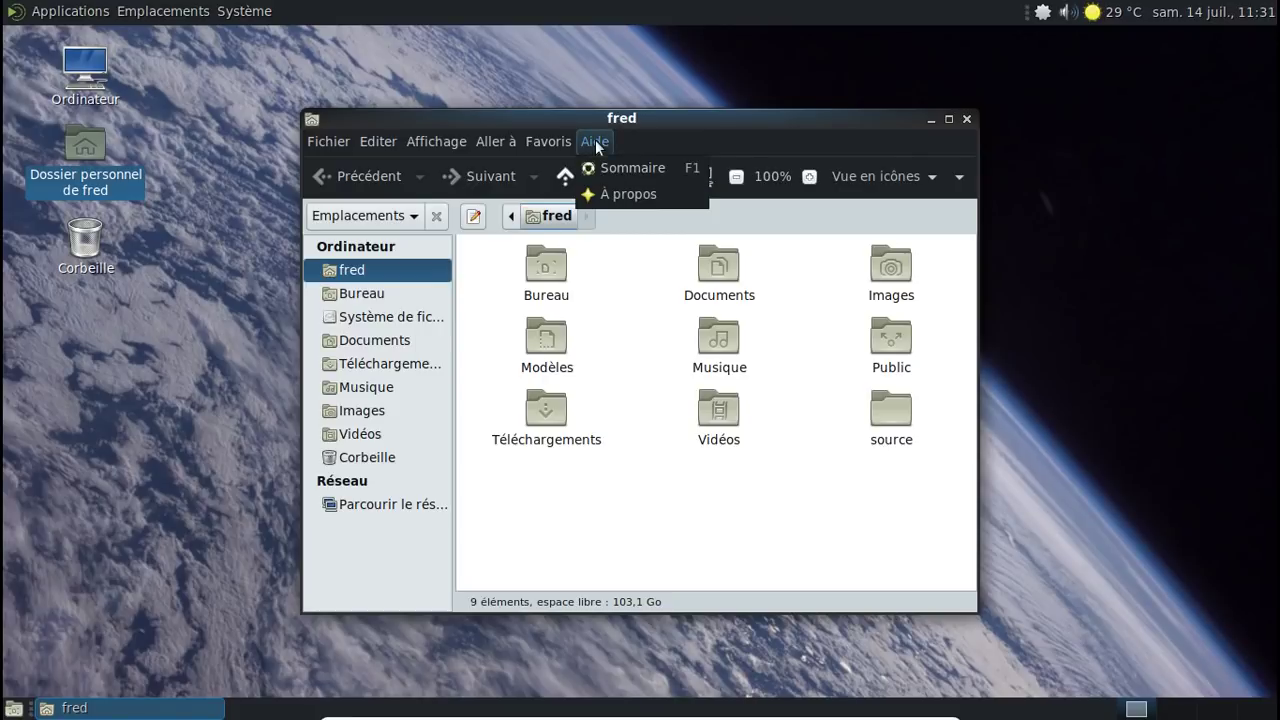
left_click(607, 196)
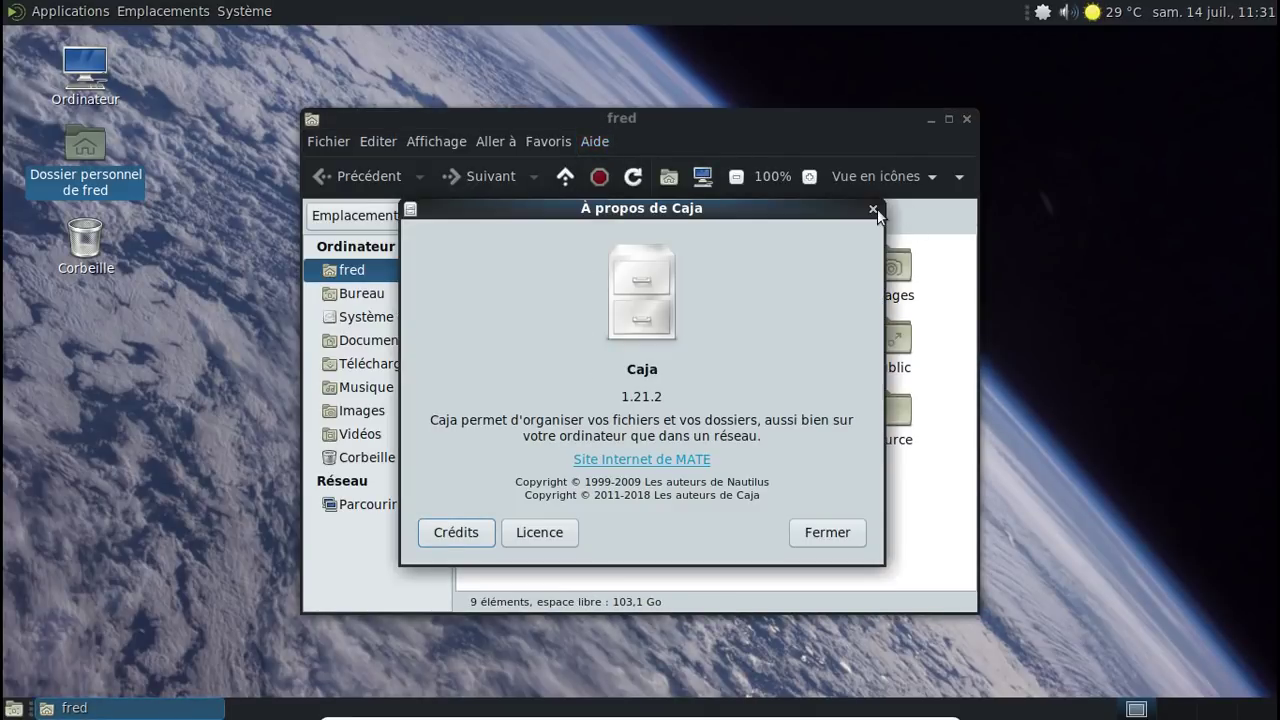
left_click(874, 209)
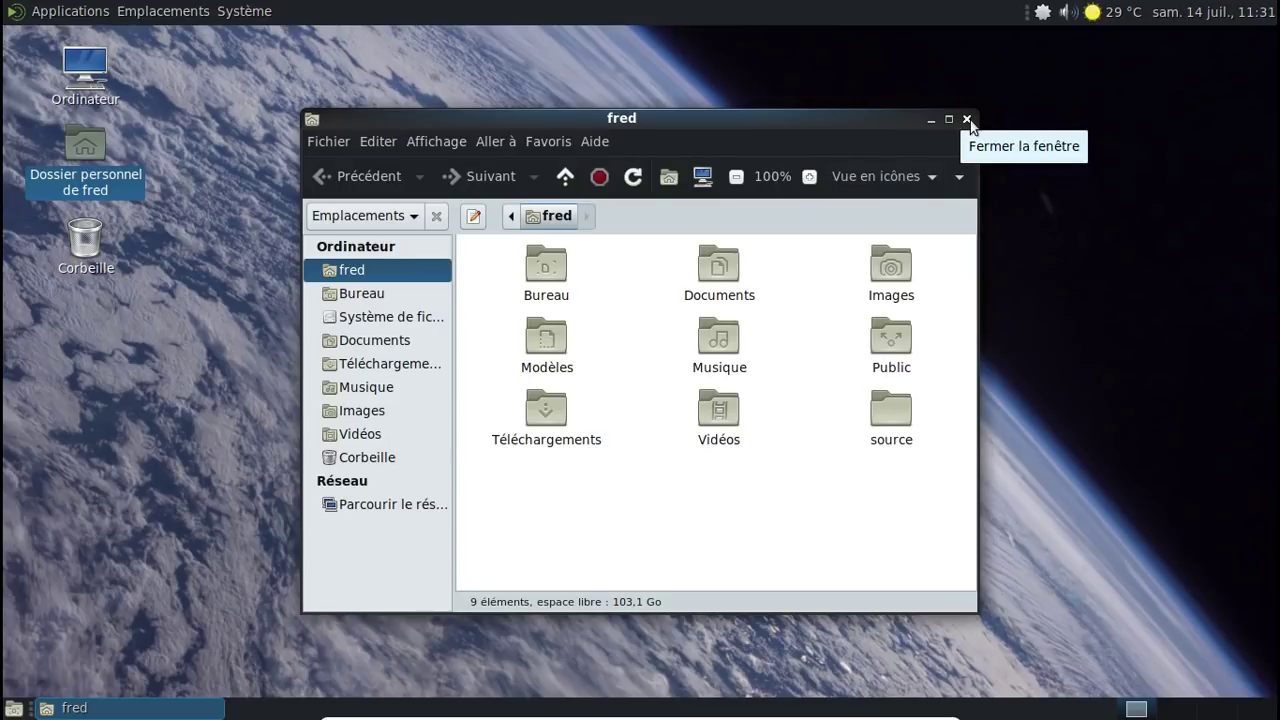
left_click(967, 120)
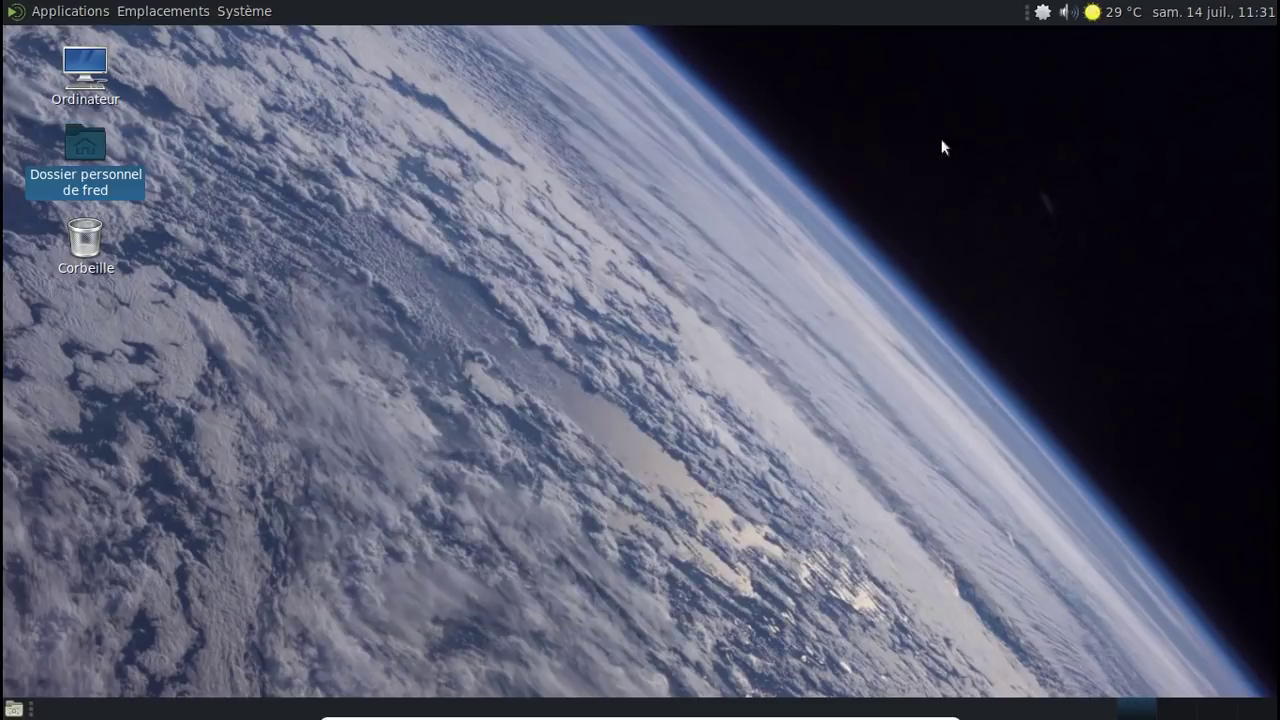
Open the Téléchargements folder inside the home folder and inspect the properties of the mate-121 folder.
double_click(90, 152)
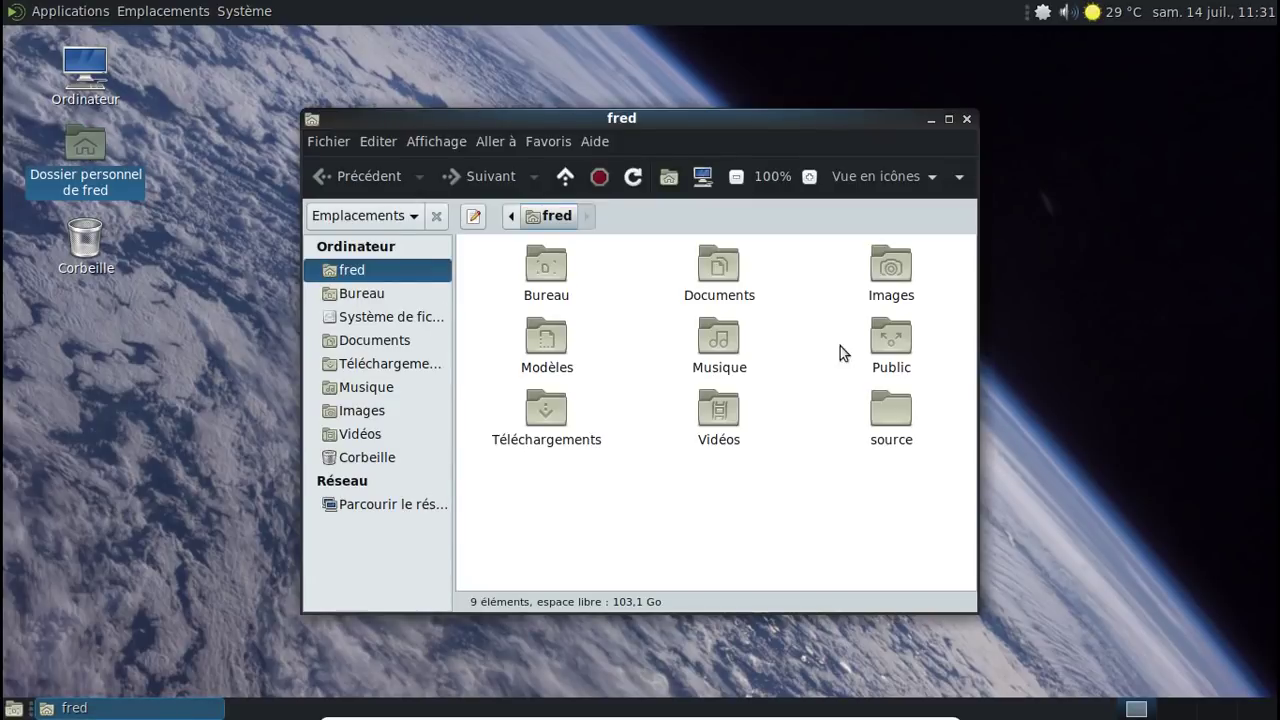
double_click(549, 412)
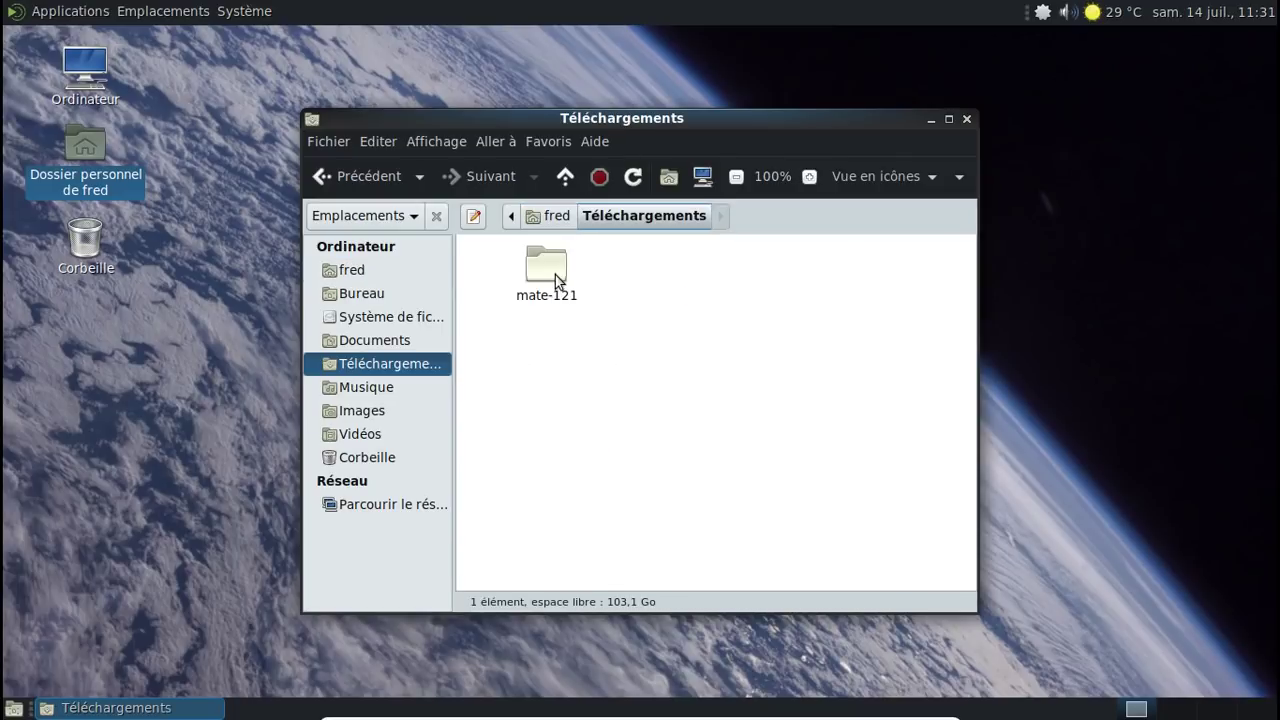
left_click(555, 275)
key("alt+Return")
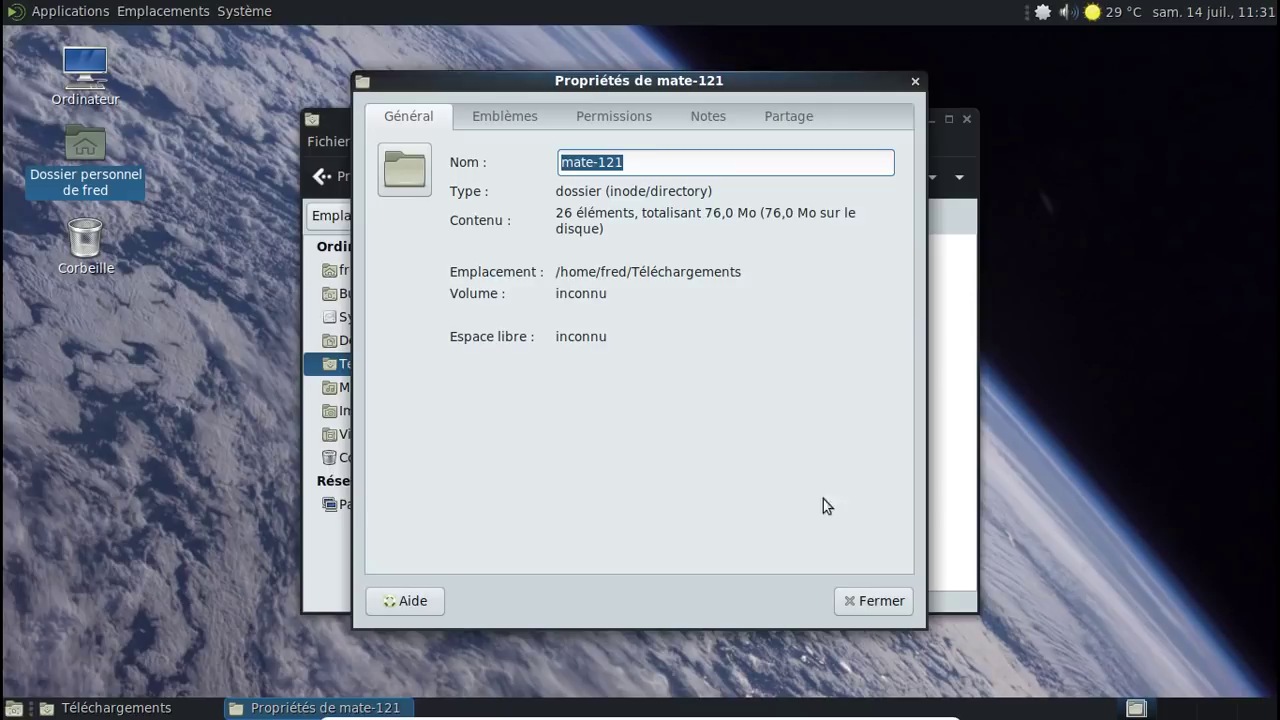
left_click(894, 603)
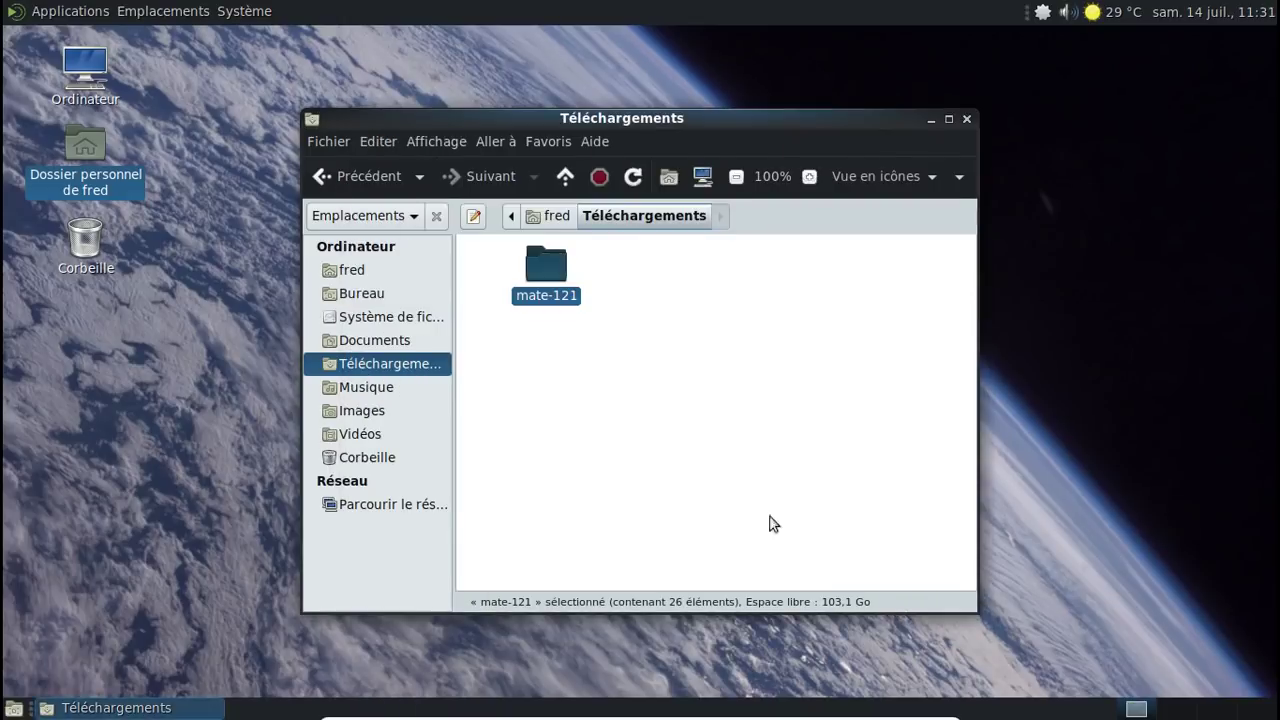
Browse the packages inside the mate-121 folder and return to the Téléchargements folder.
double_click(558, 288)
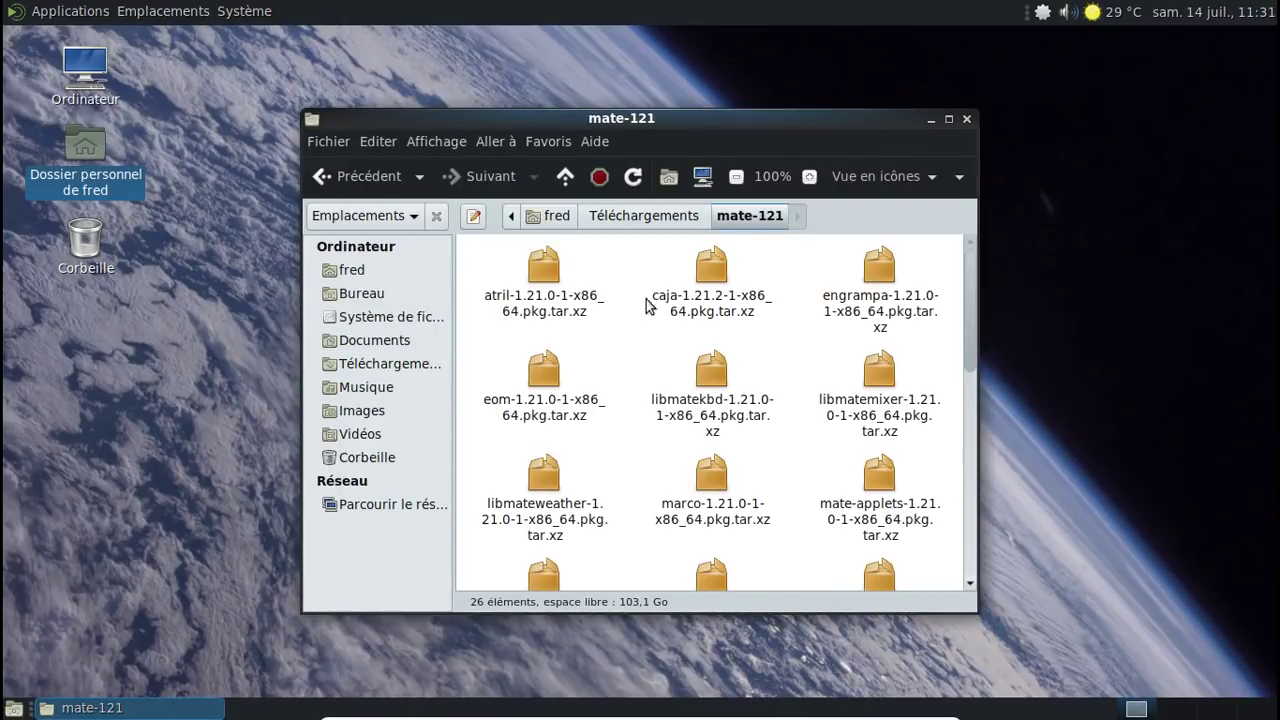
scroll(808, 363, "down", 6)
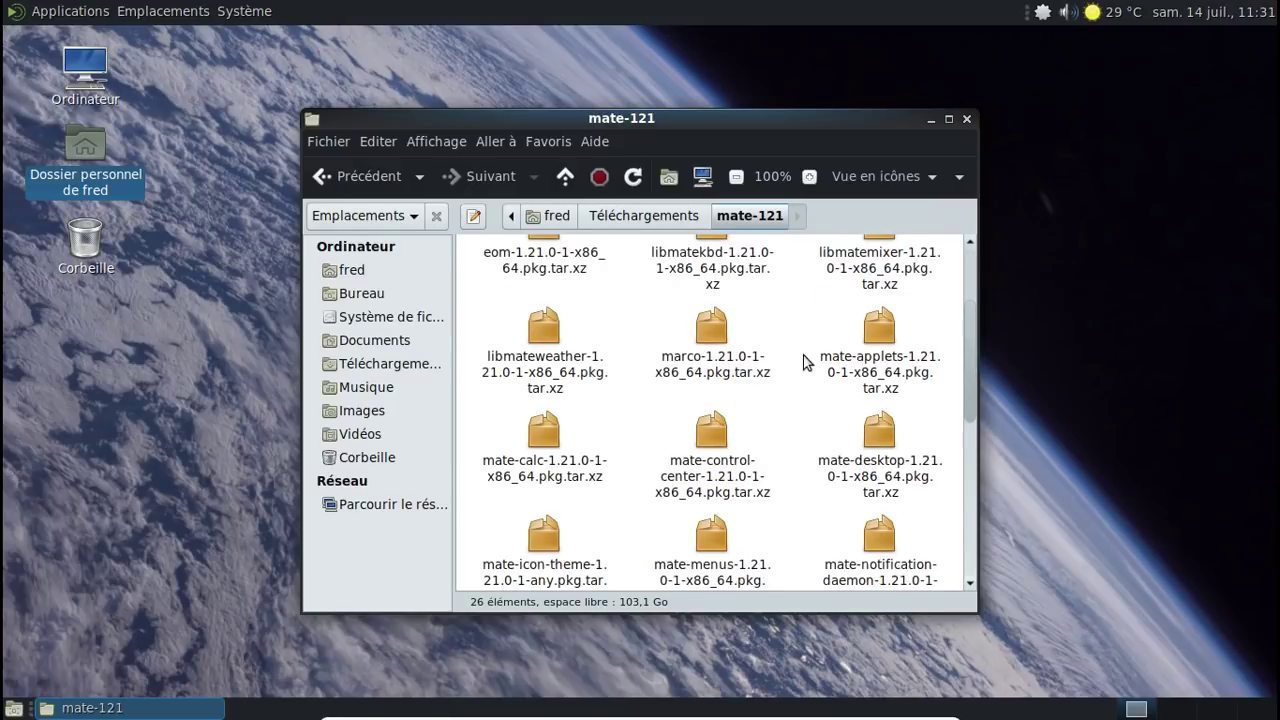
left_click(620, 216)
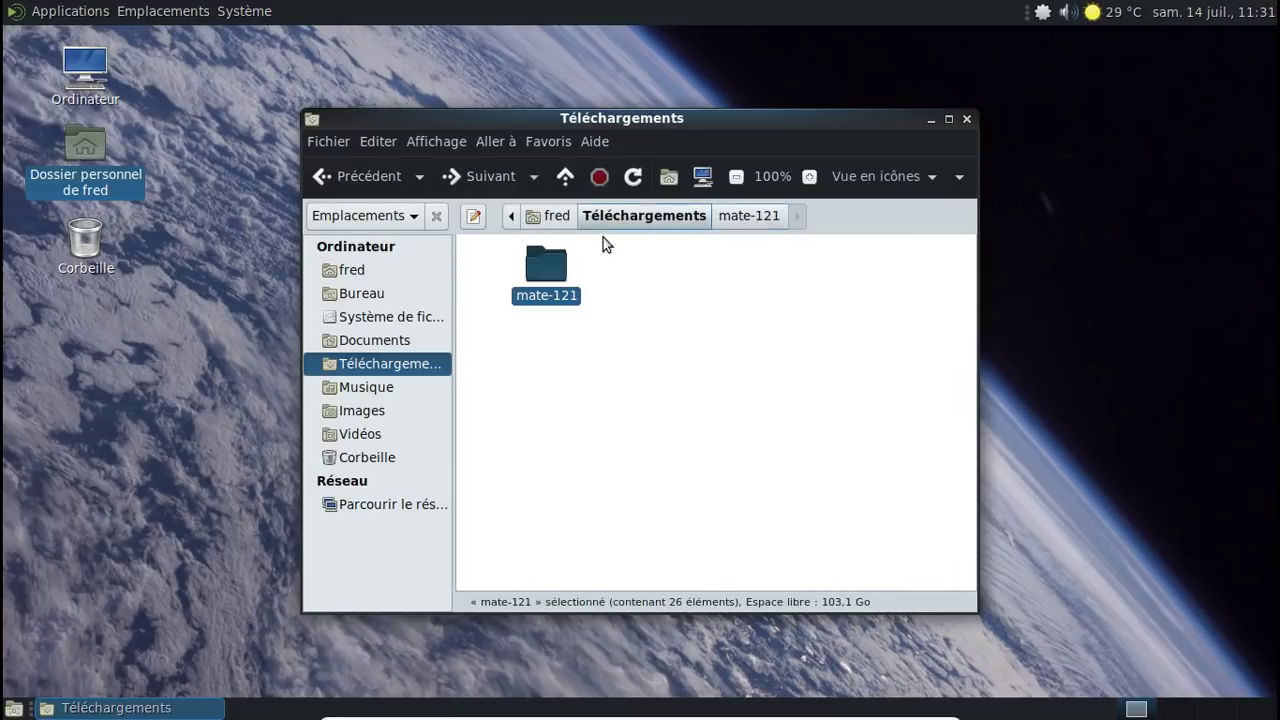
Duplicate the mate-121 folder within Téléchargements and move the copy to the trash.
key("ctrl+c")
key("ctrl+v")
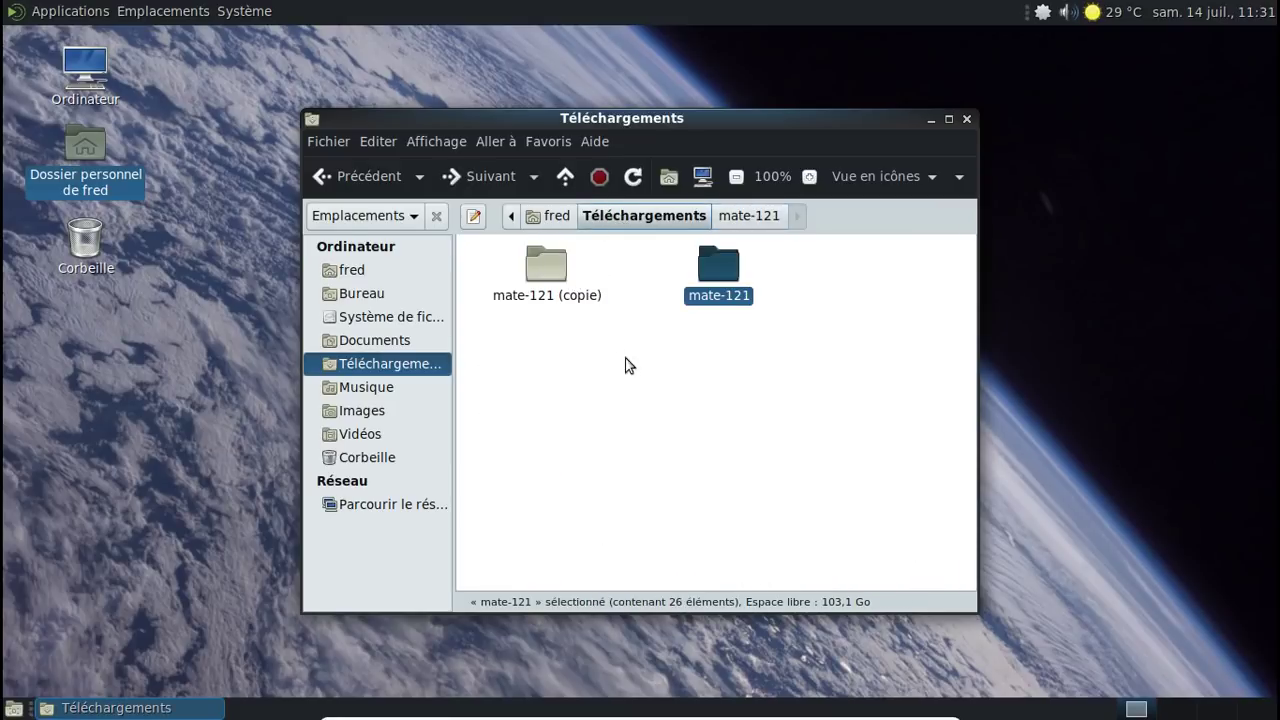
left_click(555, 272)
key("Delete")
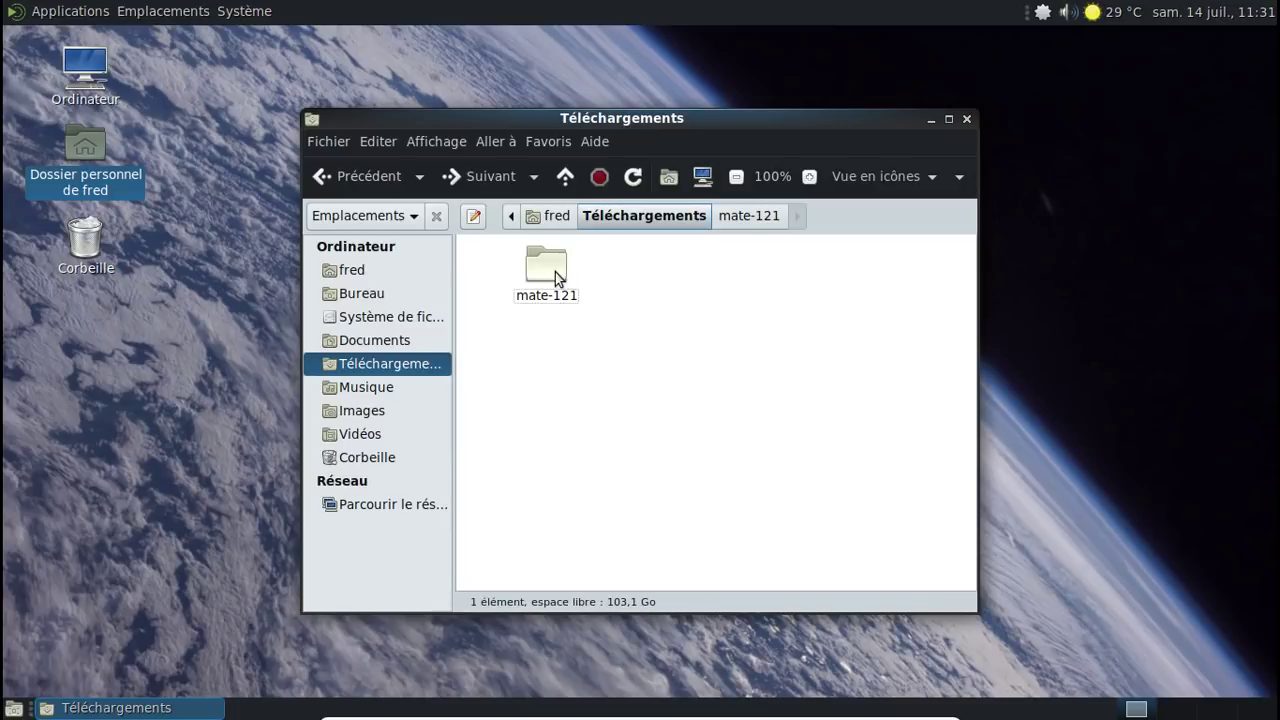
Empty the trash permanently and return to the Téléchargements window.
right_click(90, 243)
left_click(240, 668)
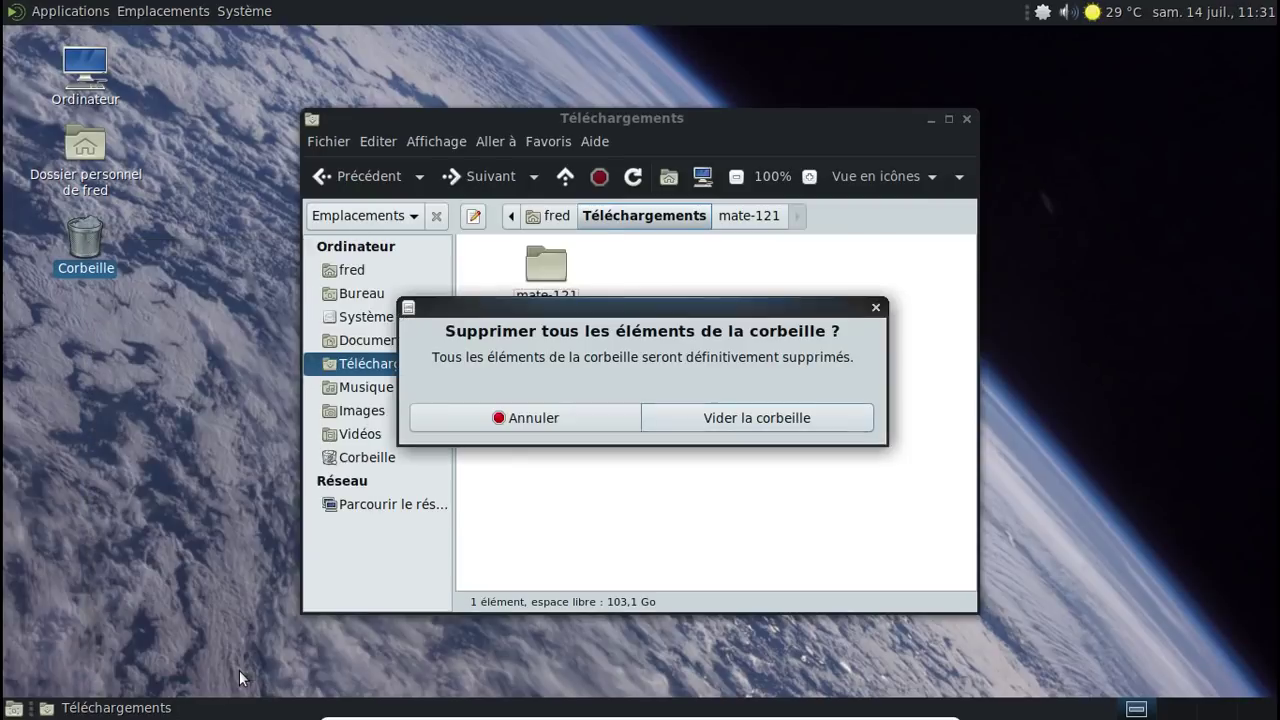
left_click(692, 425)
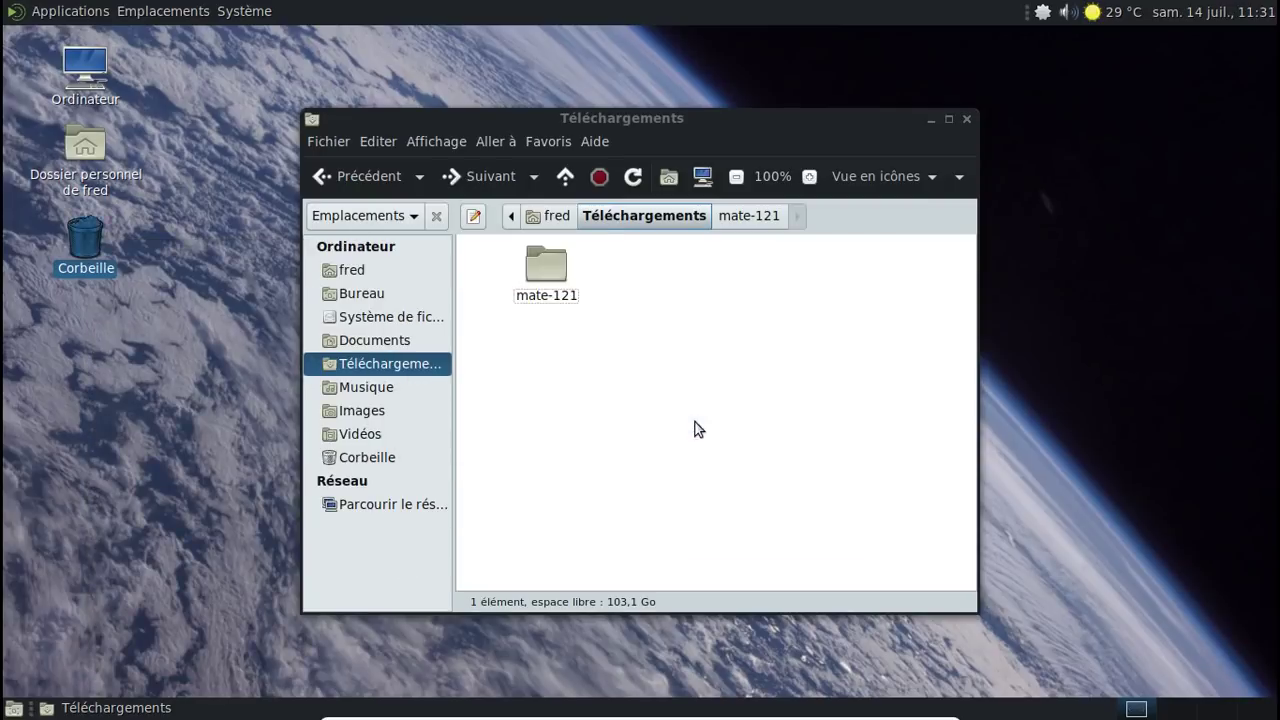
left_click(630, 463)
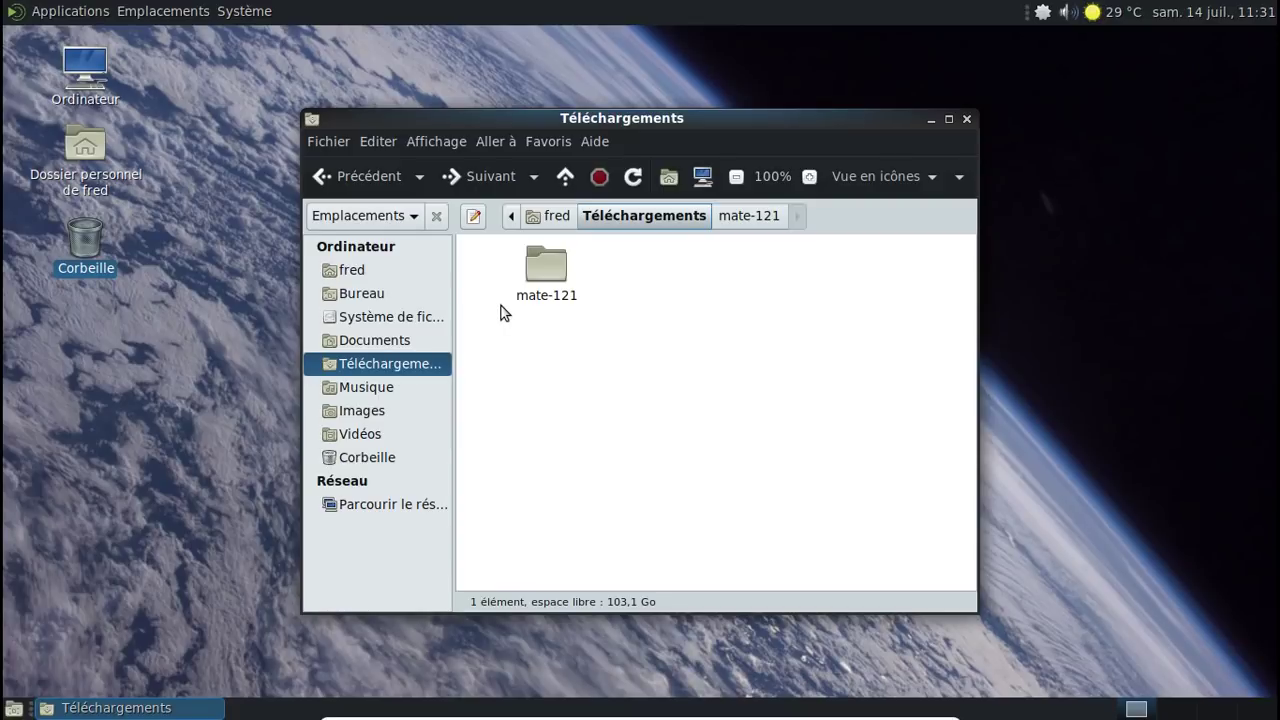
Return to the home folder and look through the Préférences and Administration entries and the Graphisme, Outils système and Son et vidéo application categories.
left_click(398, 268)
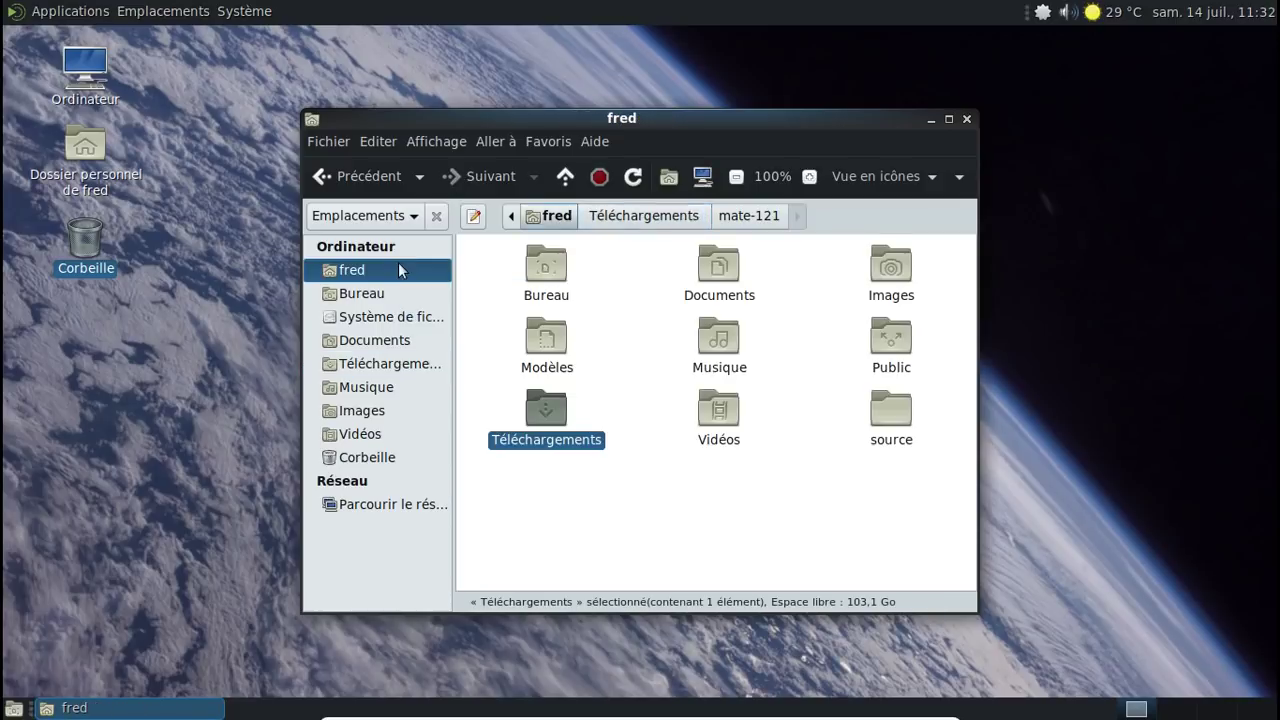
left_click(258, 10)
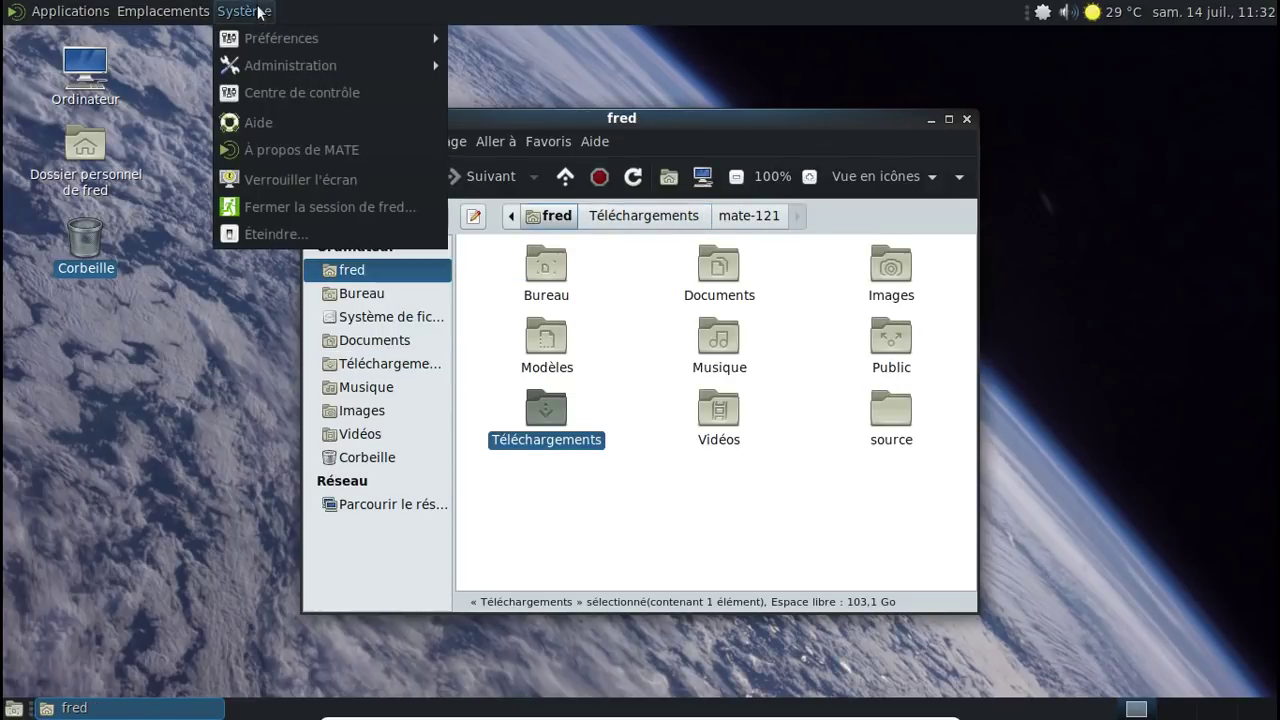
mouse_move(320, 39)
mouse_move(504, 37)
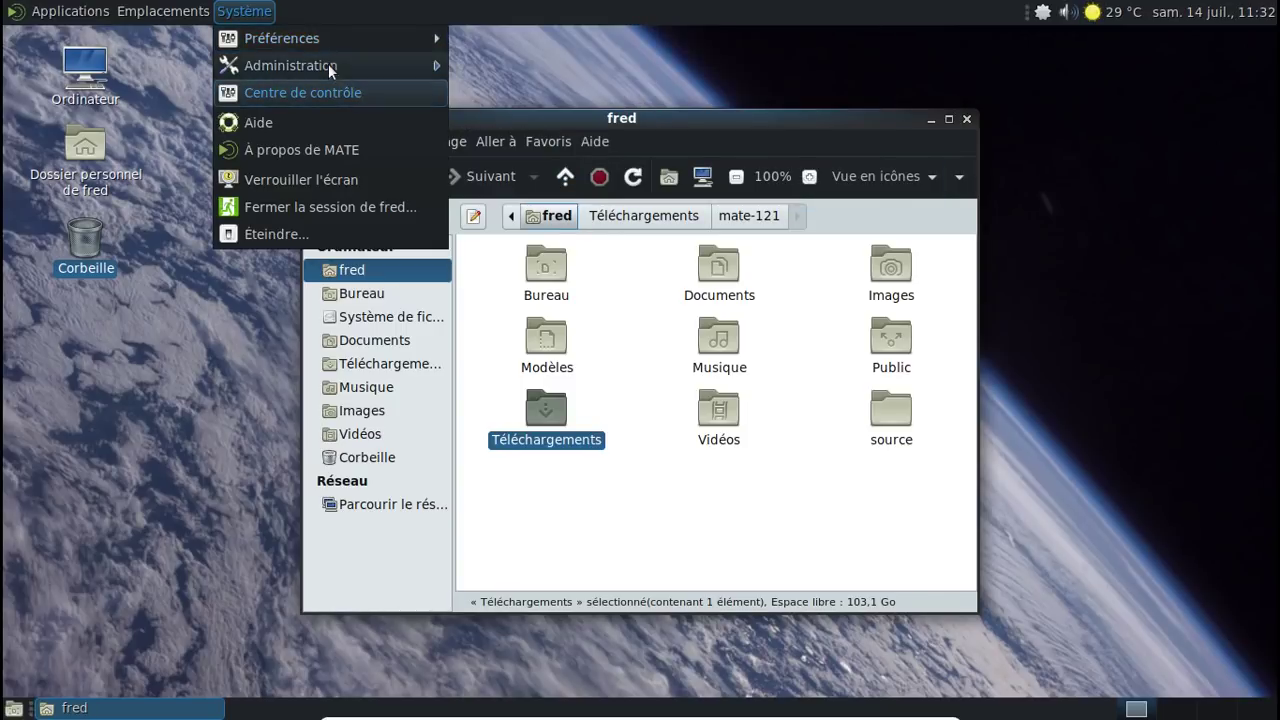
mouse_move(327, 63)
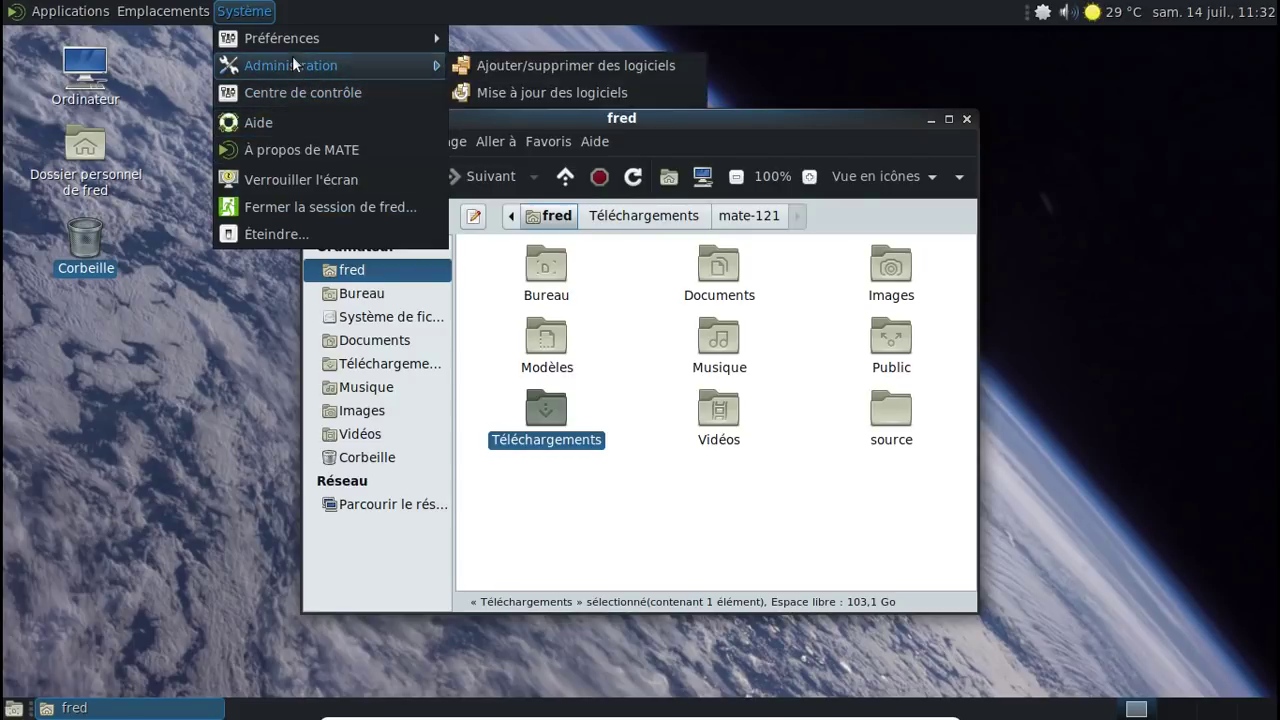
mouse_move(163, 11)
mouse_move(70, 11)
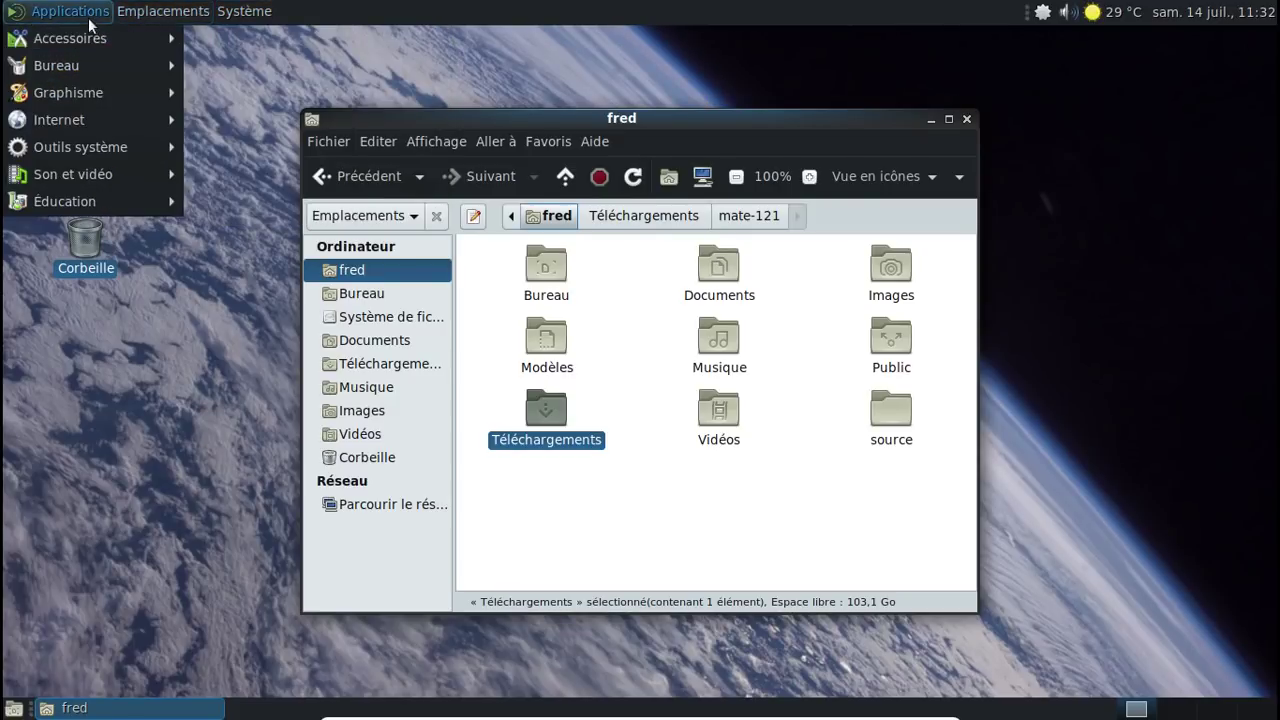
mouse_move(86, 92)
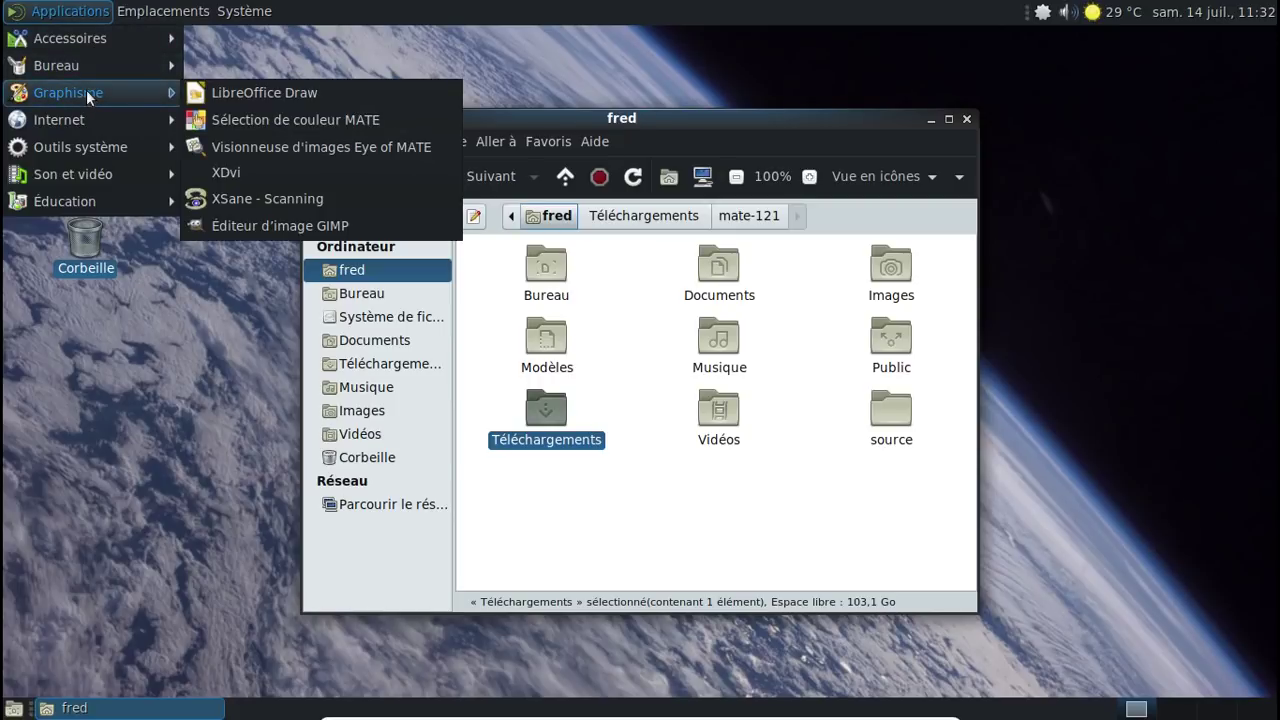
mouse_move(91, 146)
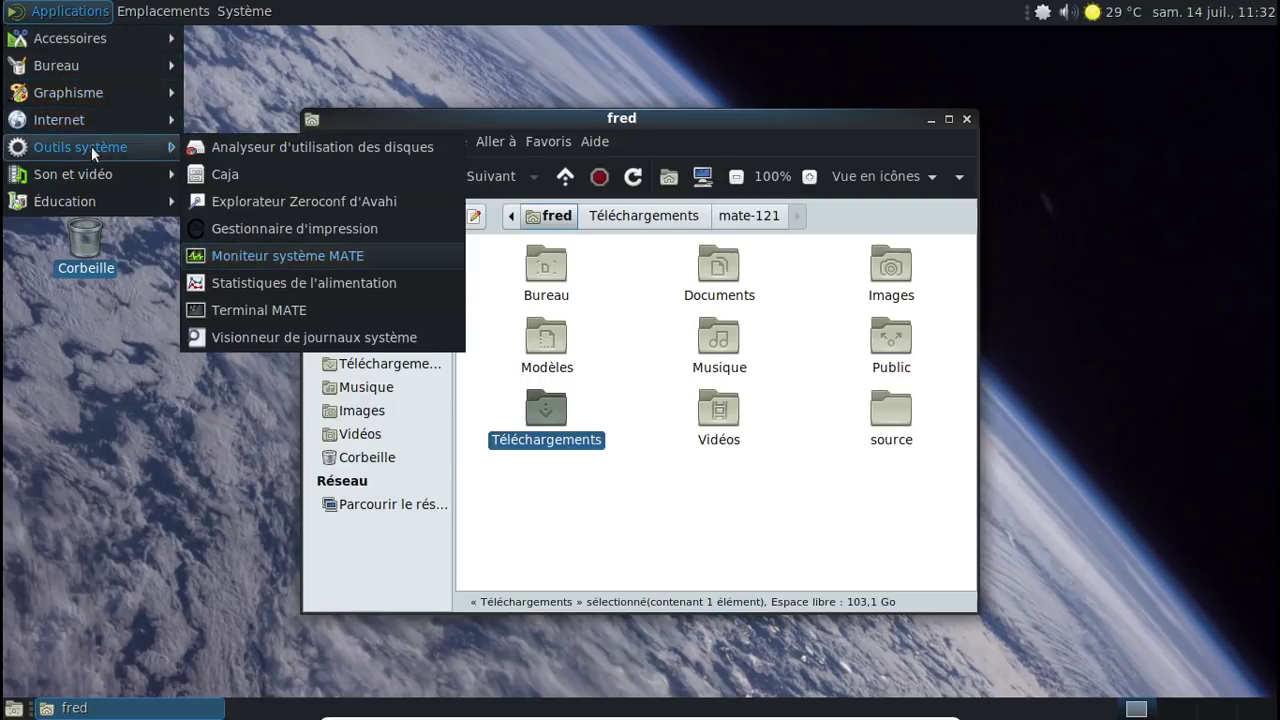
mouse_move(91, 177)
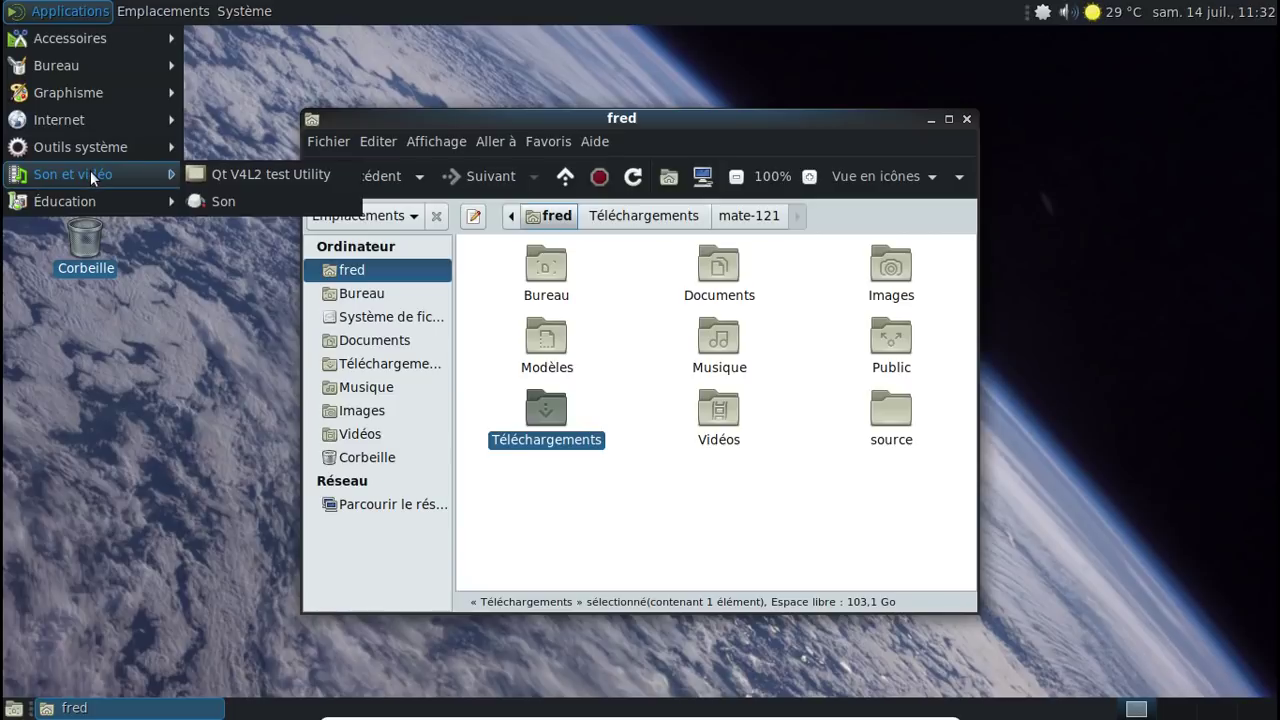
View the packages in the mate-121 folder inside Téléchargements and go back to Téléchargements.
left_click(557, 420)
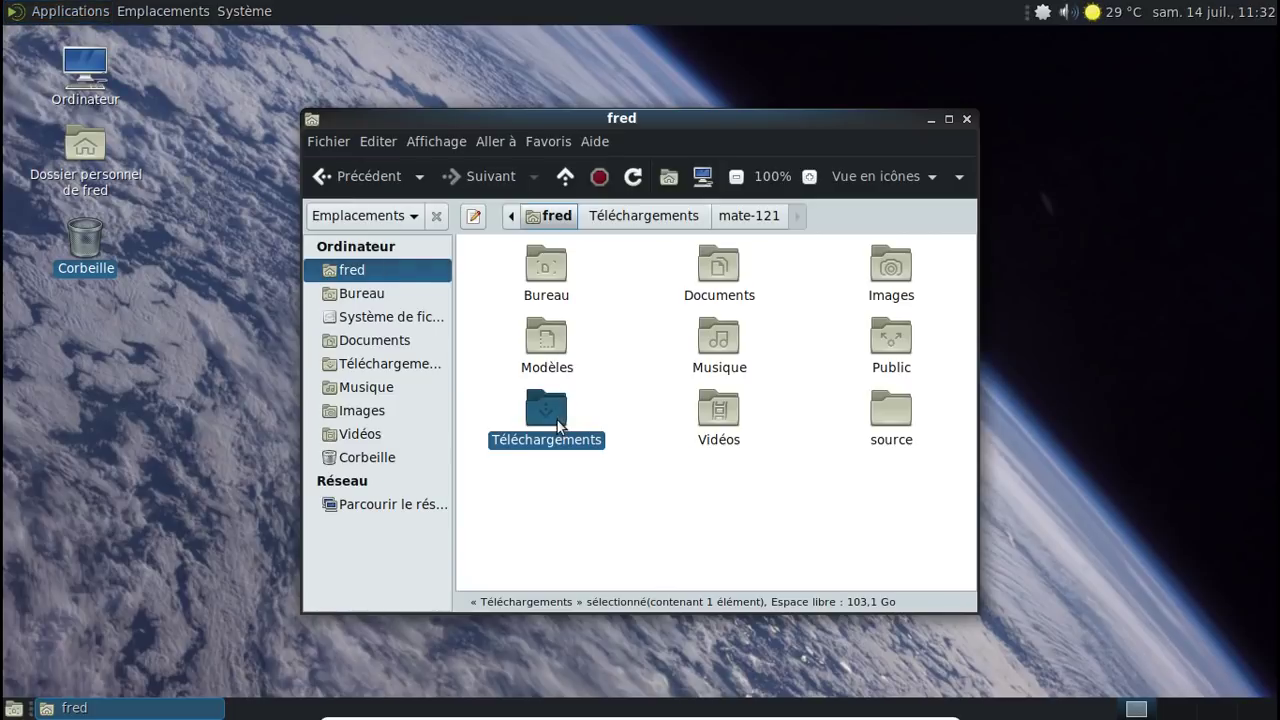
double_click(557, 420)
double_click(541, 288)
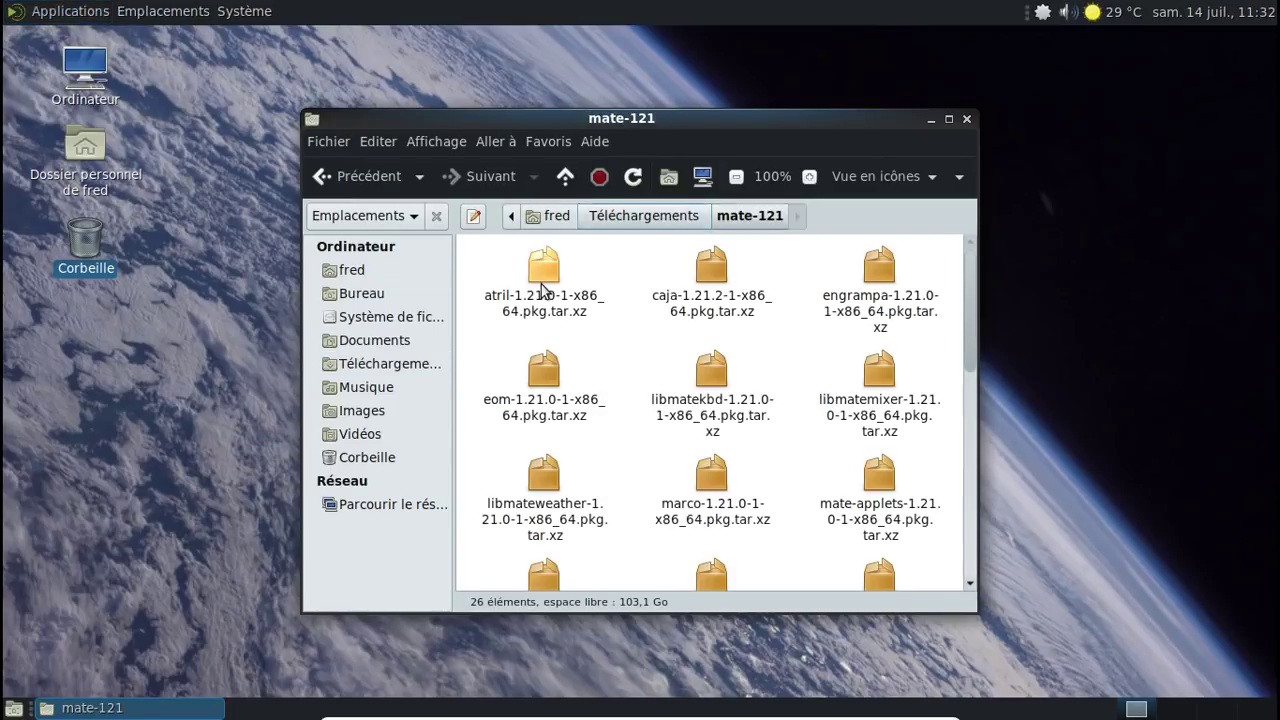
left_click(632, 216)
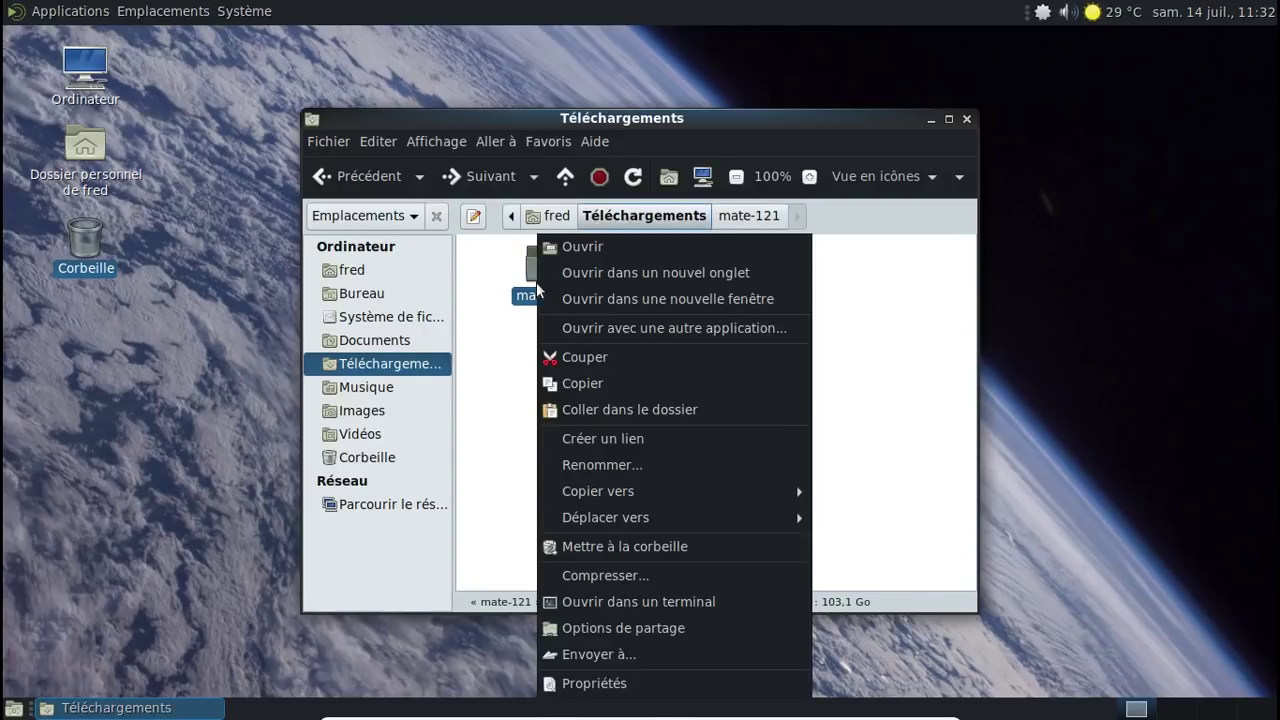
Copy the mate-121 folder and paste the duplicate into the same Téléchargements folder.
right_click(538, 236)
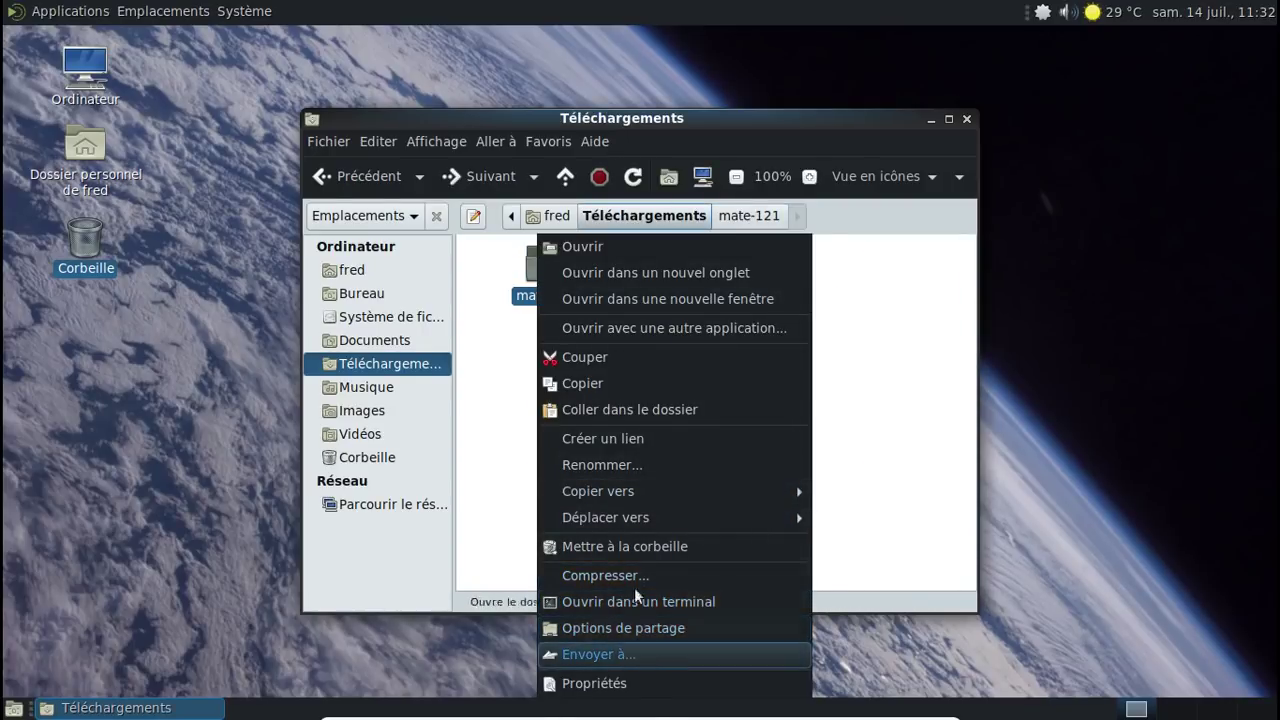
left_click(625, 381)
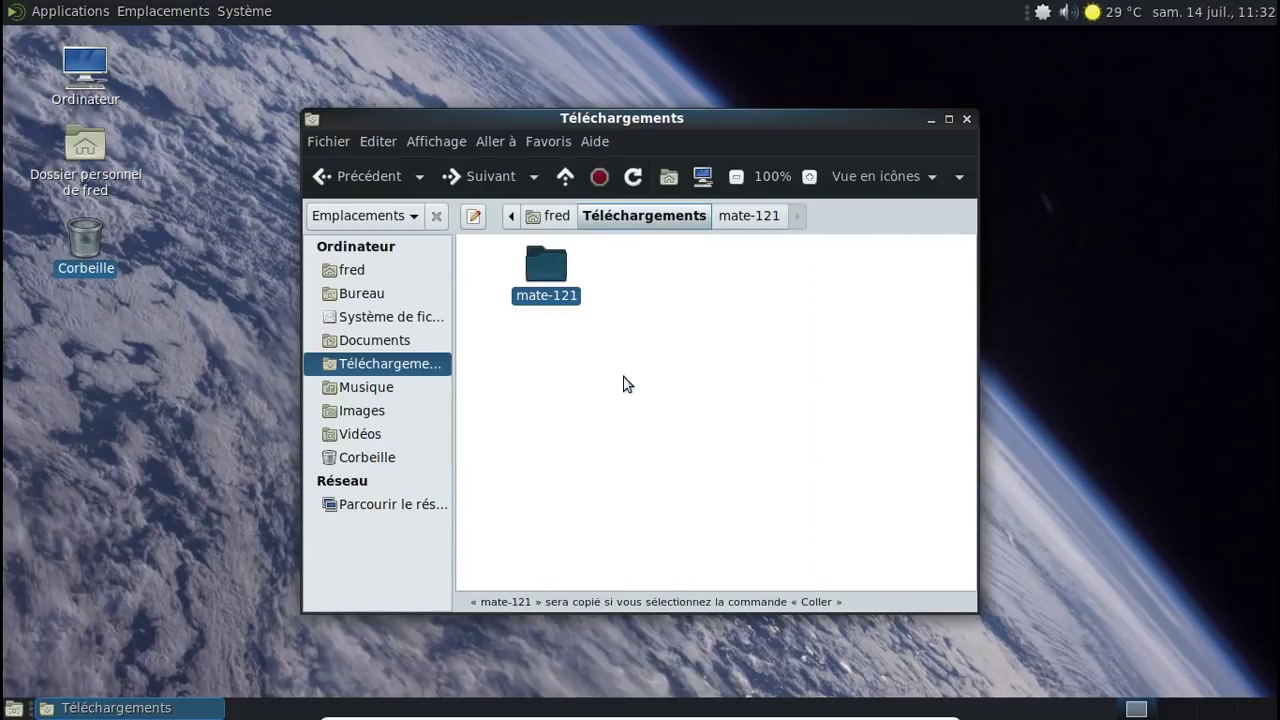
right_click(625, 384)
left_click(684, 531)
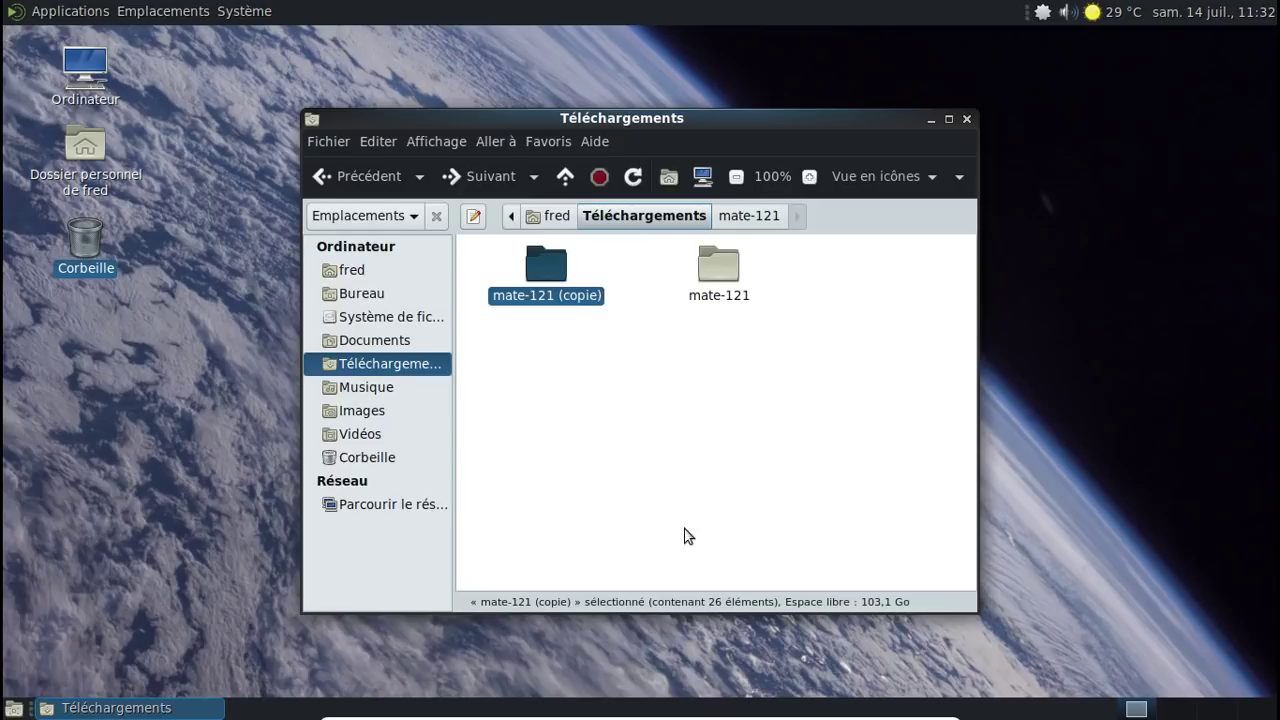
Open a terminal inside the mate-121 (copie) folder and decompress all its packages with "xz -dvv *".
double_click(563, 260)
right_click(611, 322)
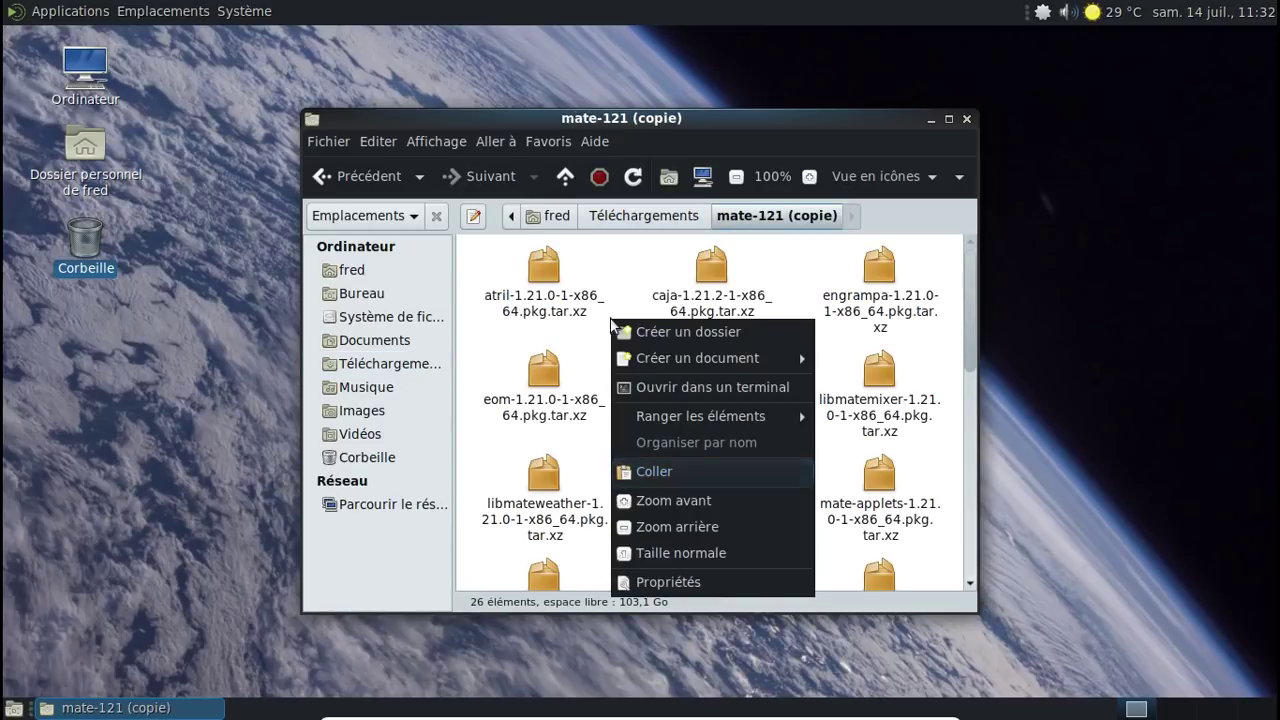
left_click(666, 389)
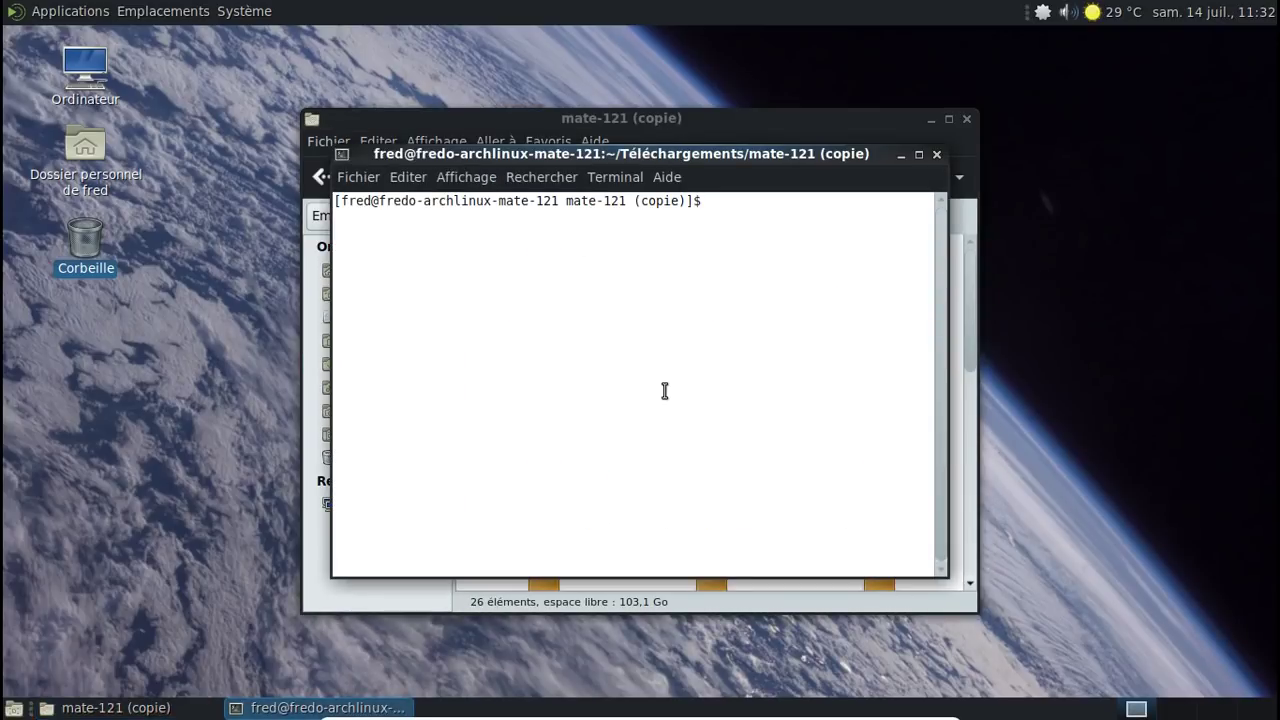
type("xz -vv *")
key("Return")
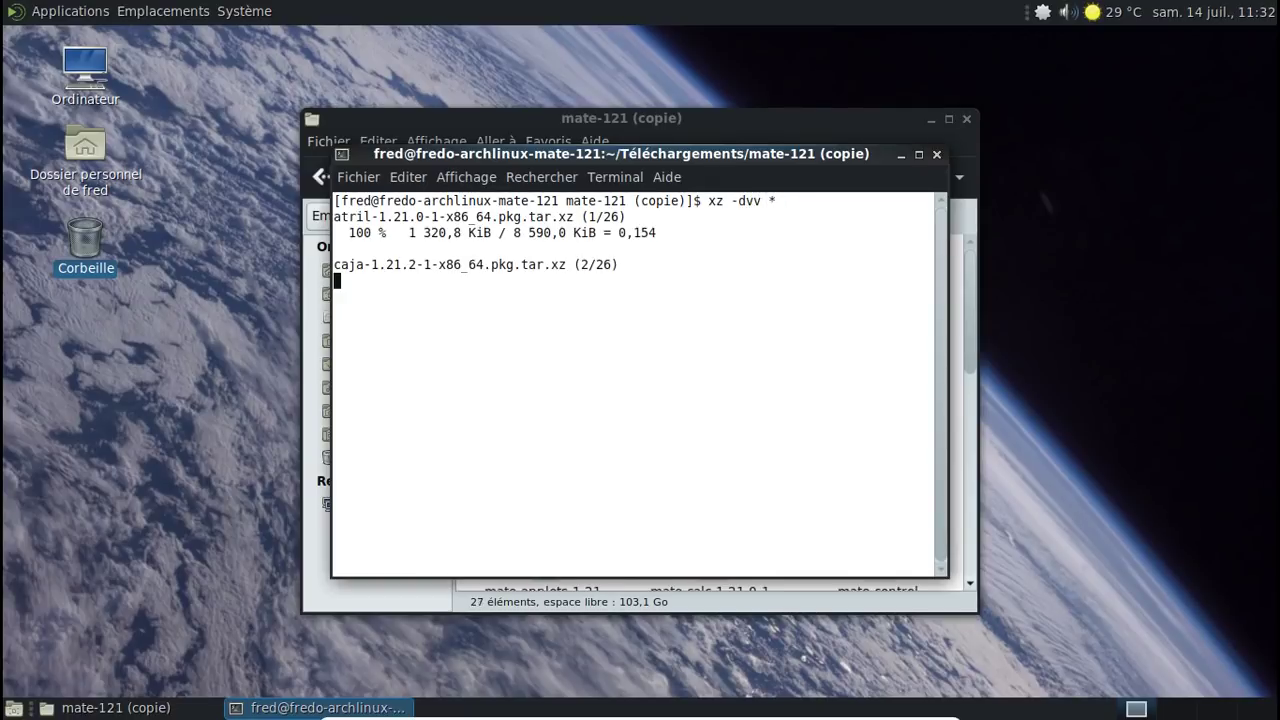
Check the version information of Terminal MATE and close it.
left_click(674, 178)
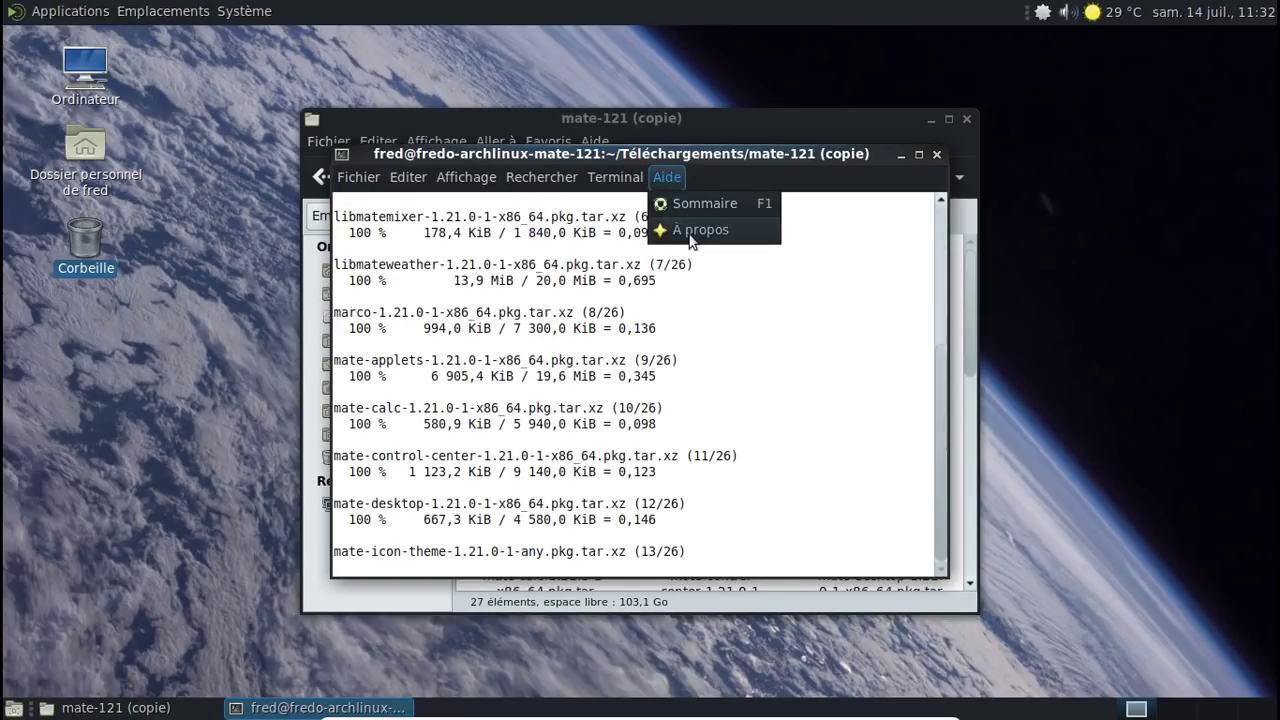
left_click(689, 234)
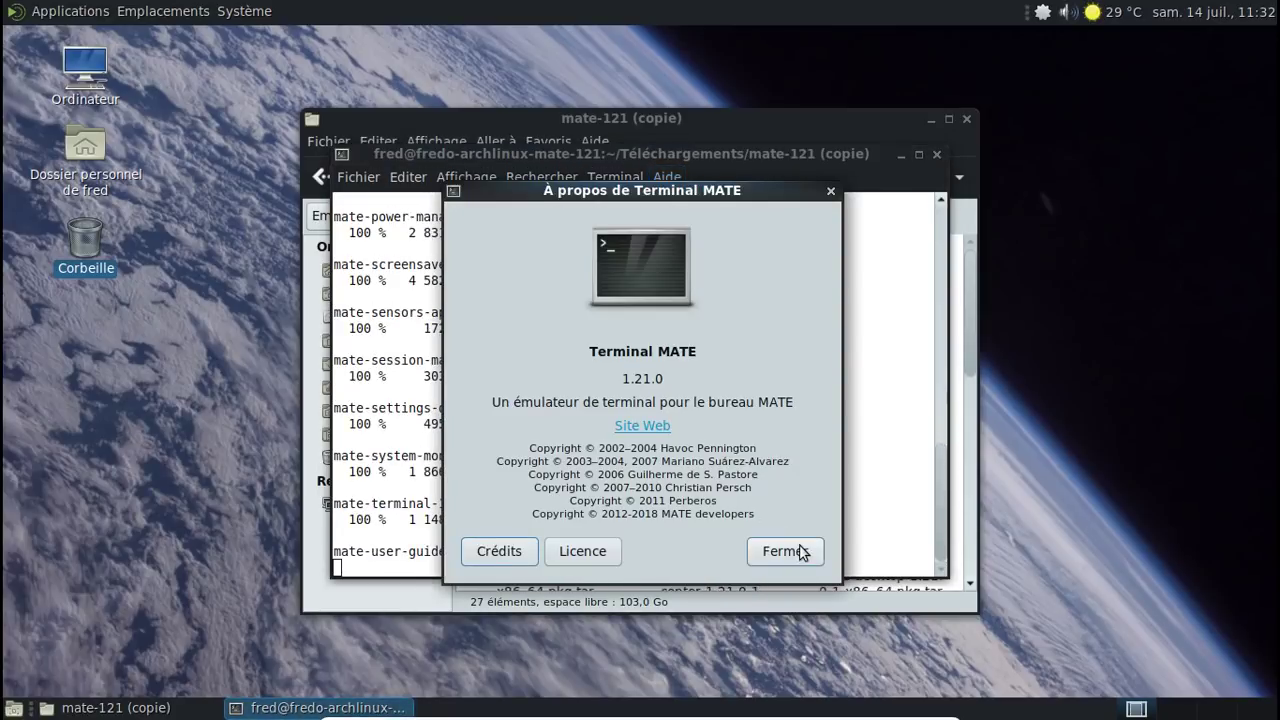
left_click(800, 551)
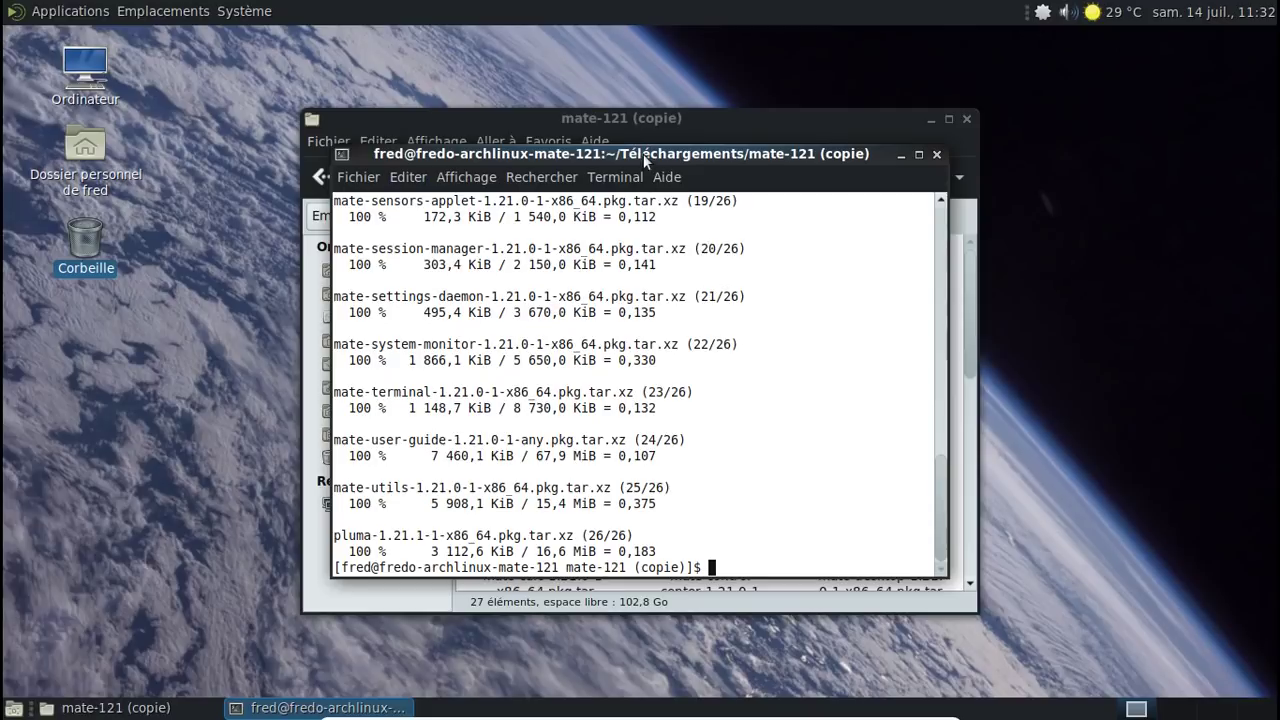
Move the terminal window aside, switch to the home directory with "cd" and close the file manager window.
left_click_drag(645, 153, 817, 164)
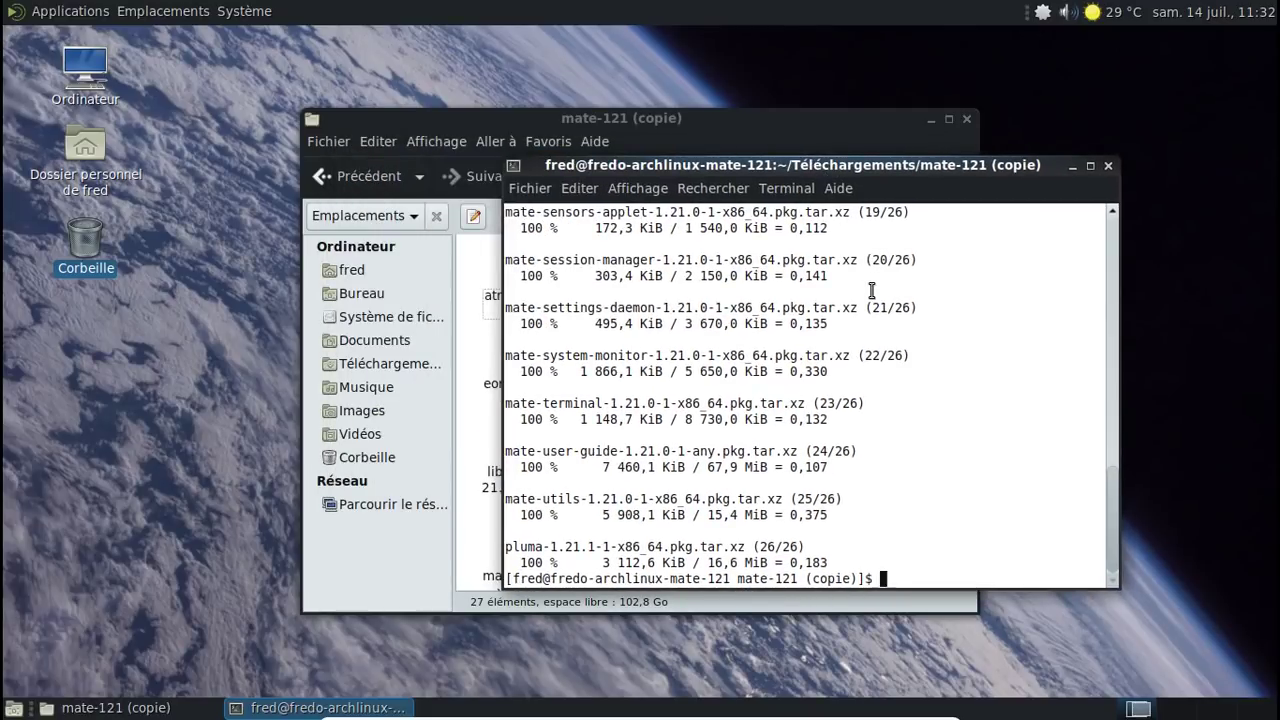
type("cd")
key("Return")
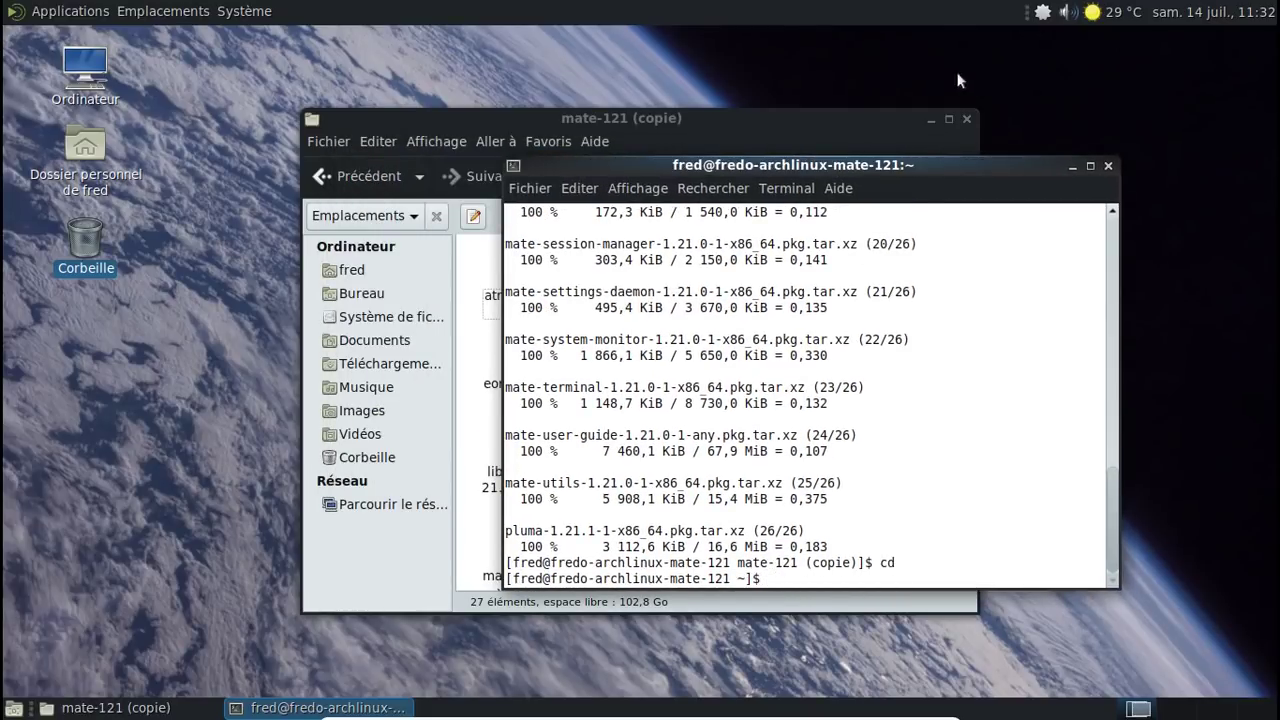
left_click(967, 119)
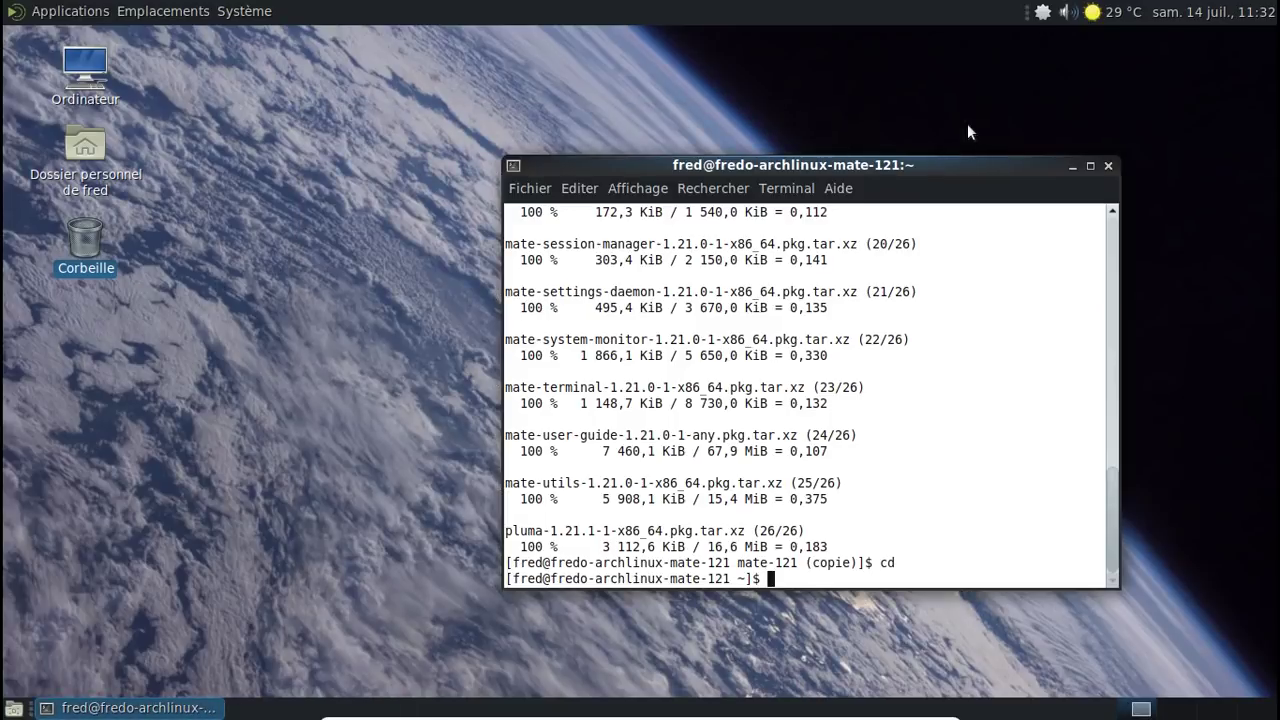
Run htop to examine memory and CPU usage, and close the terminal despite the active process.
type("htop")
key("Return")
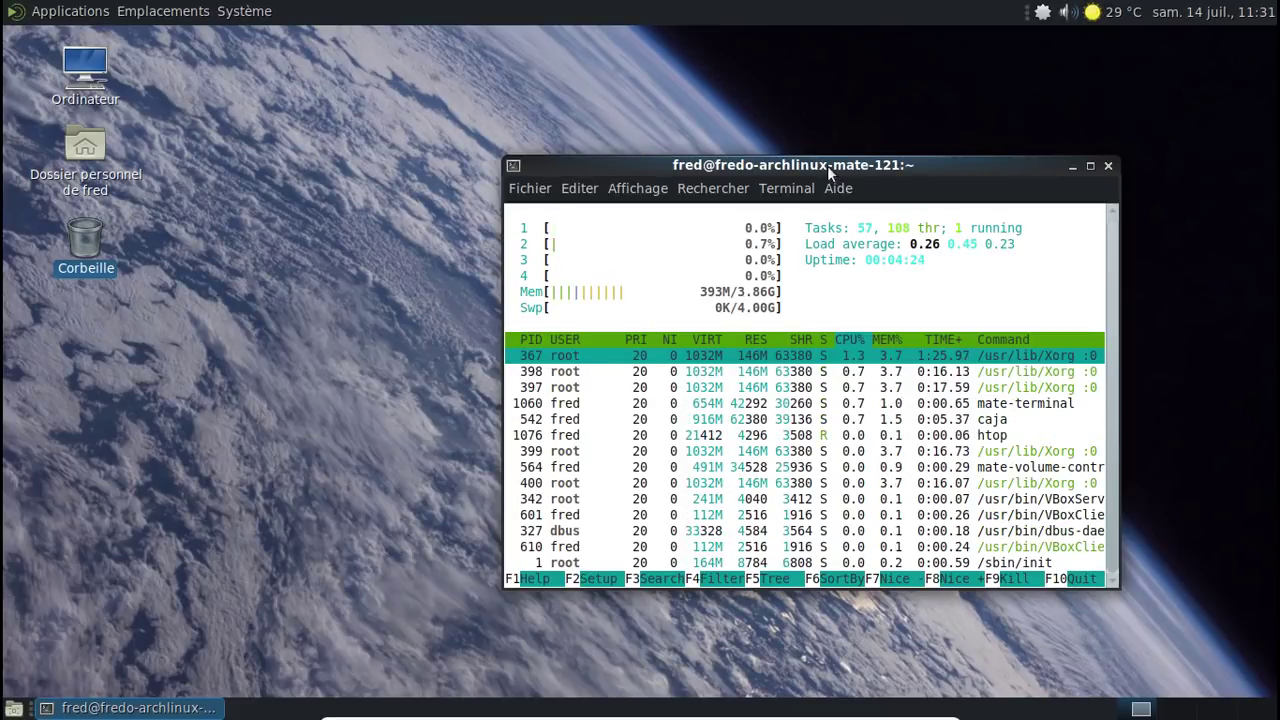
left_click_drag(826, 164, 640, 135)
left_click(921, 136)
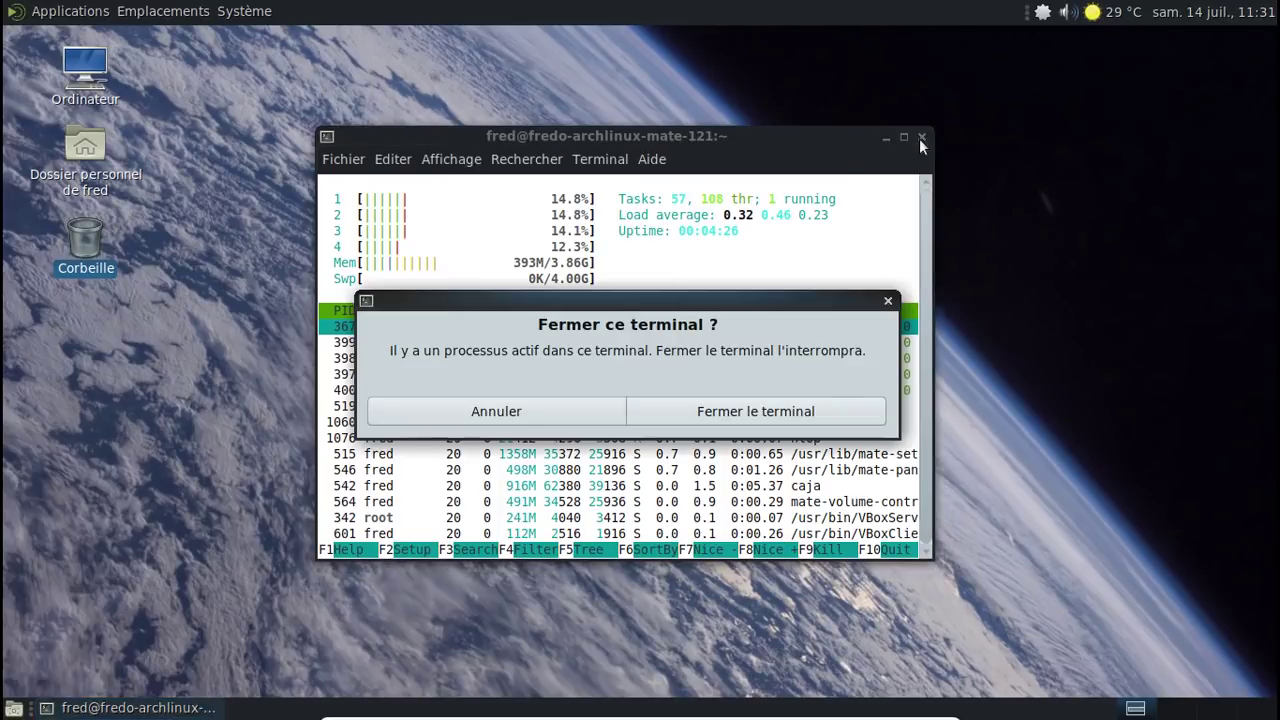
left_click(729, 411)
Open the home folder from the desktop and go to the mate-121 (copie) folder inside Téléchargements.
double_click(118, 182)
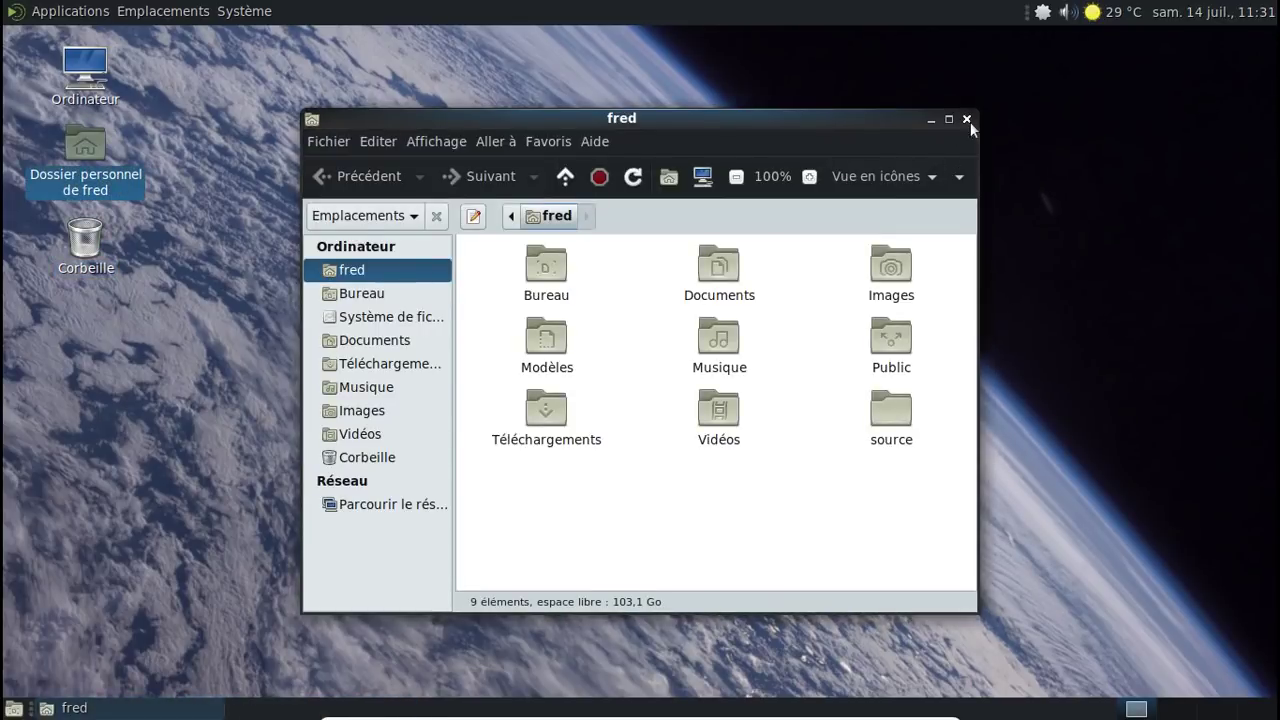
double_click(543, 410)
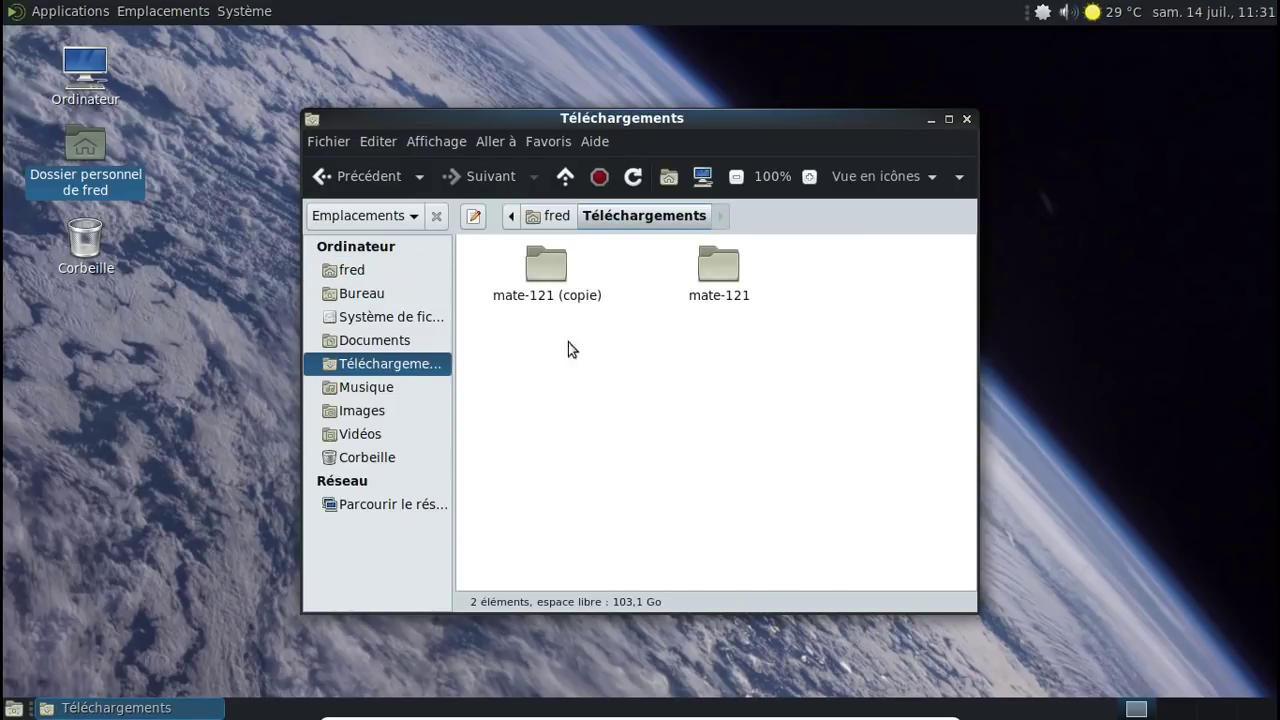
double_click(543, 282)
Extract the atril, marco, libmatemixer and engrampa .pkg.tar archives in place within the mate-121 (copie) folder.
right_click(544, 290)
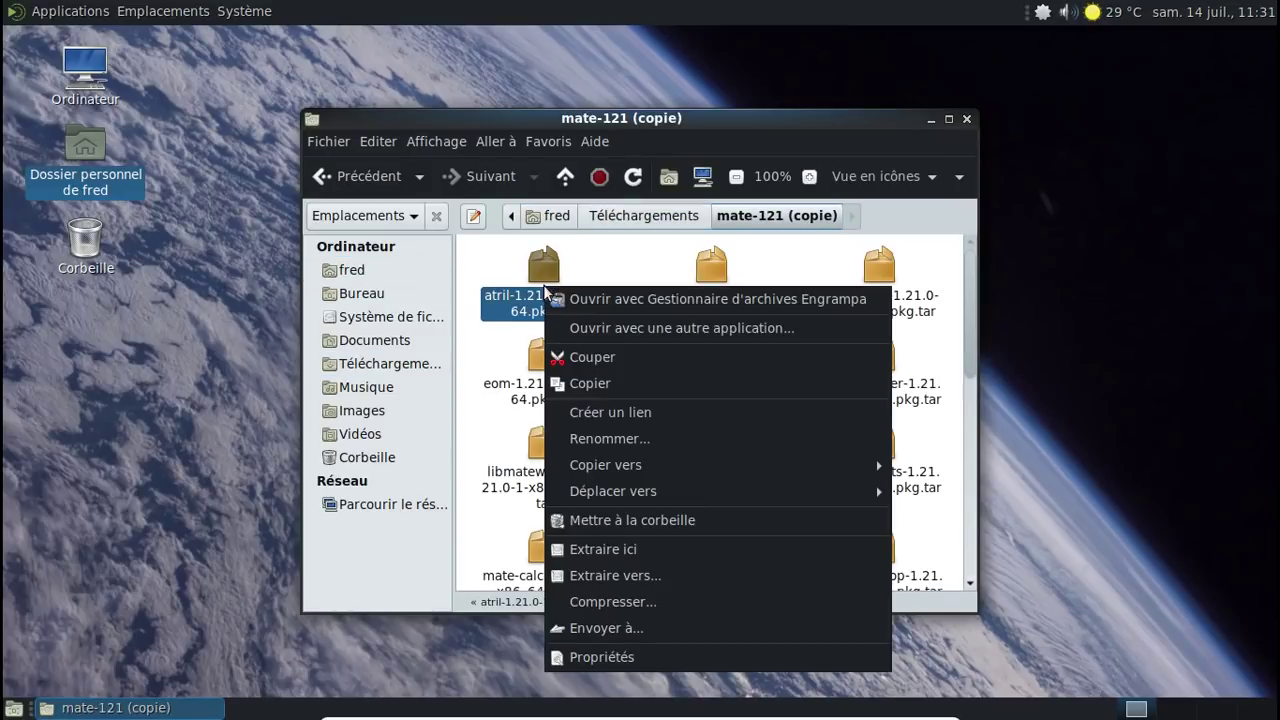
left_click(630, 553)
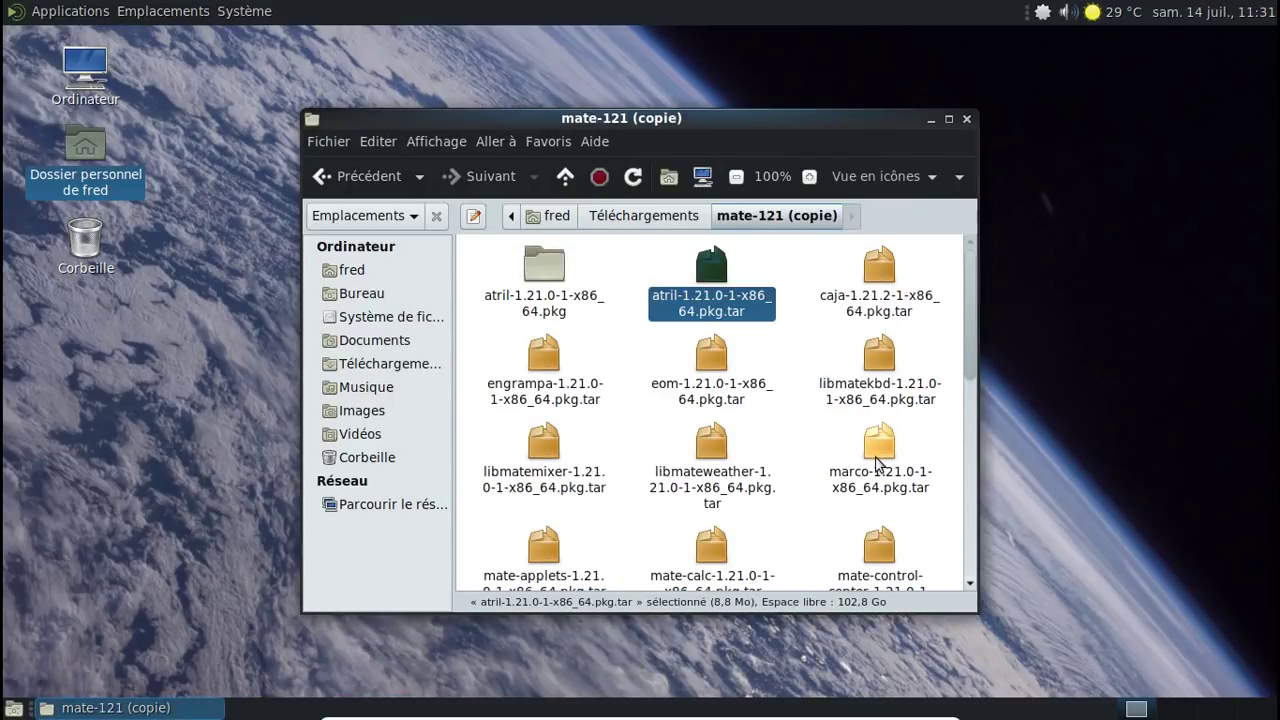
right_click(878, 456)
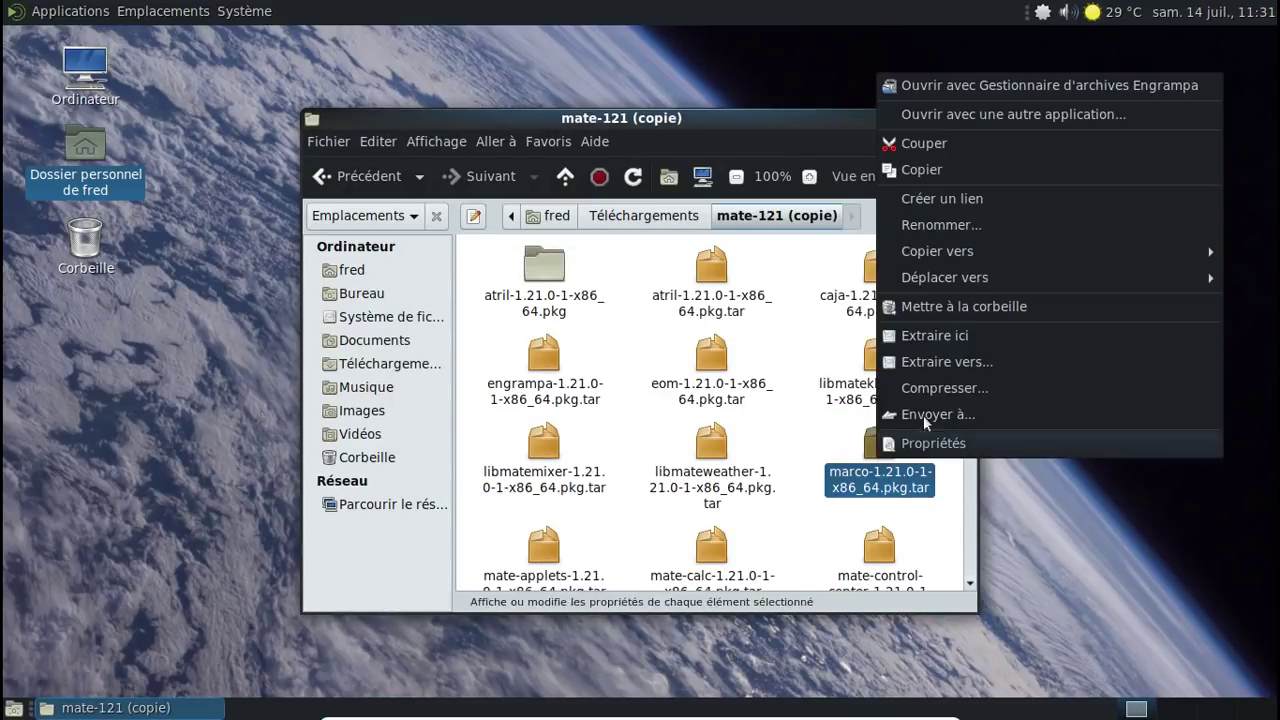
left_click(943, 342)
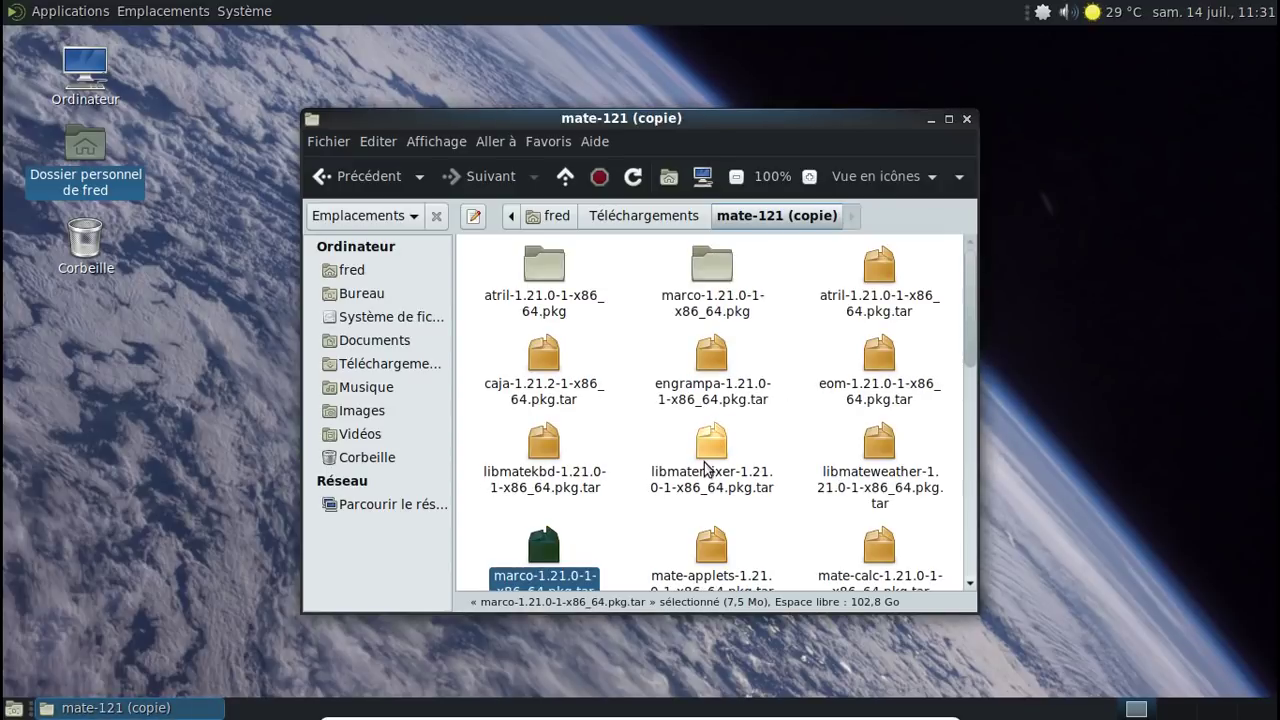
right_click(706, 462)
left_click(789, 342)
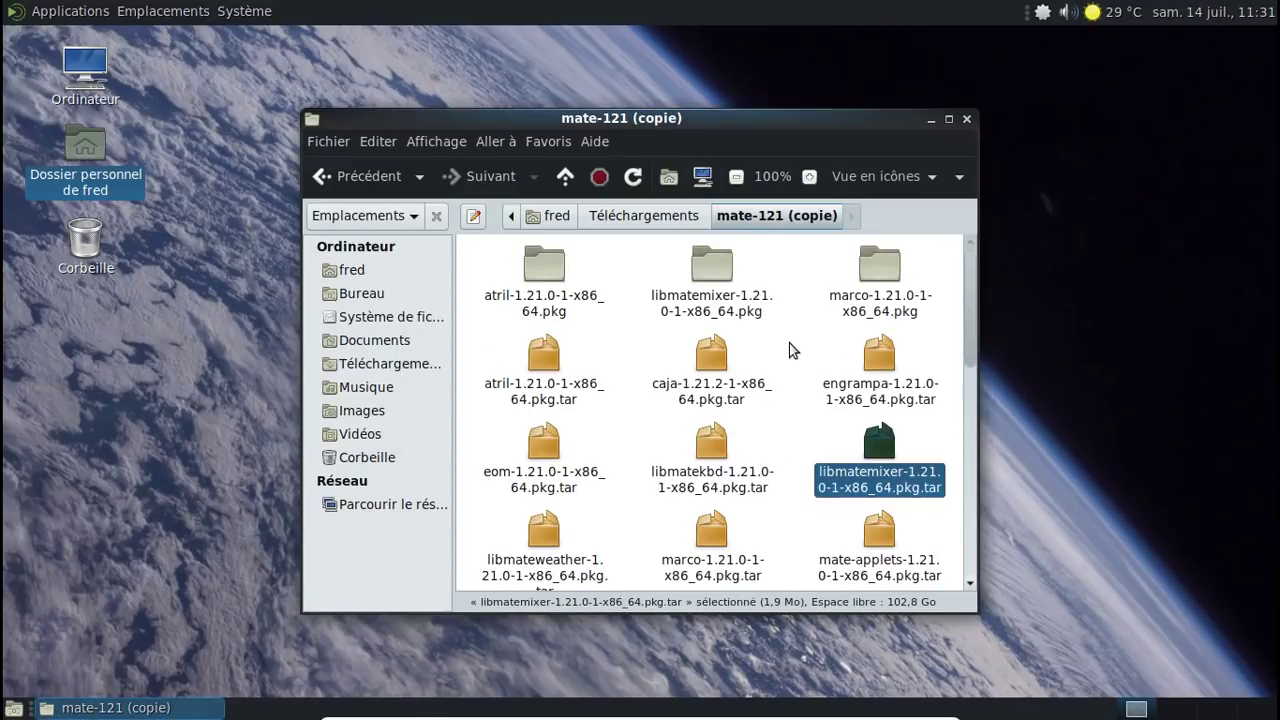
right_click(866, 370)
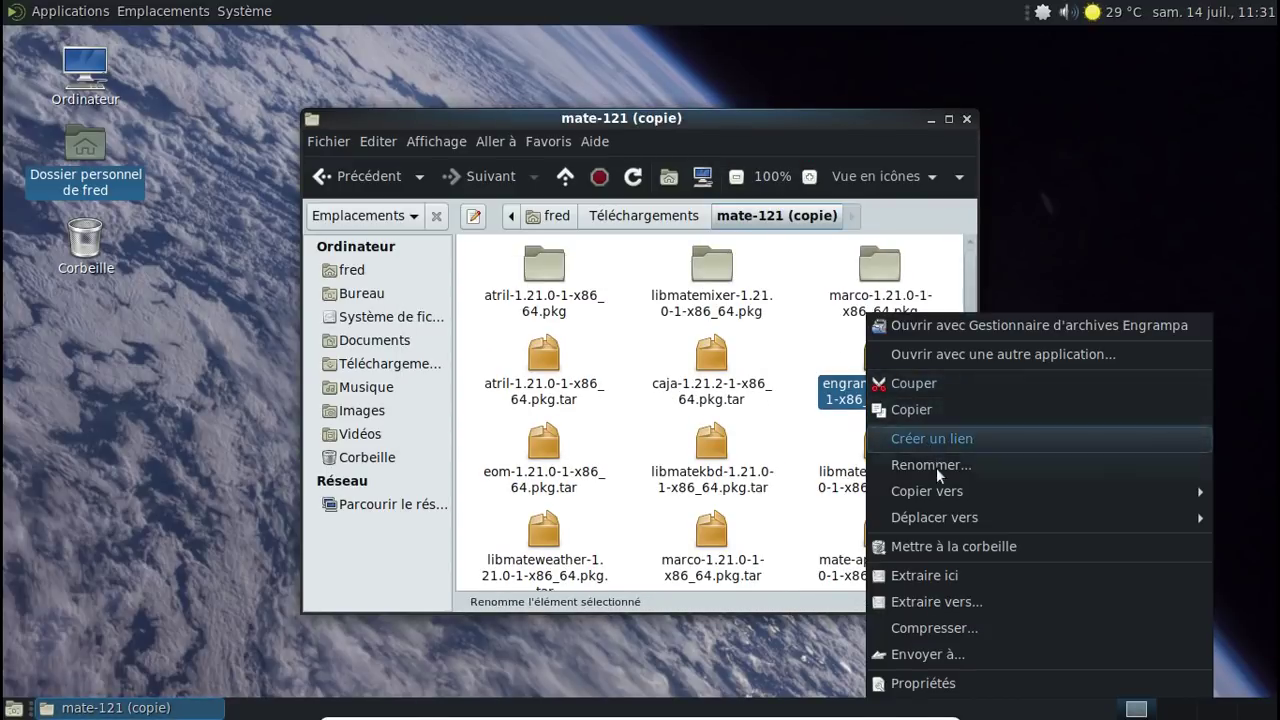
left_click(956, 579)
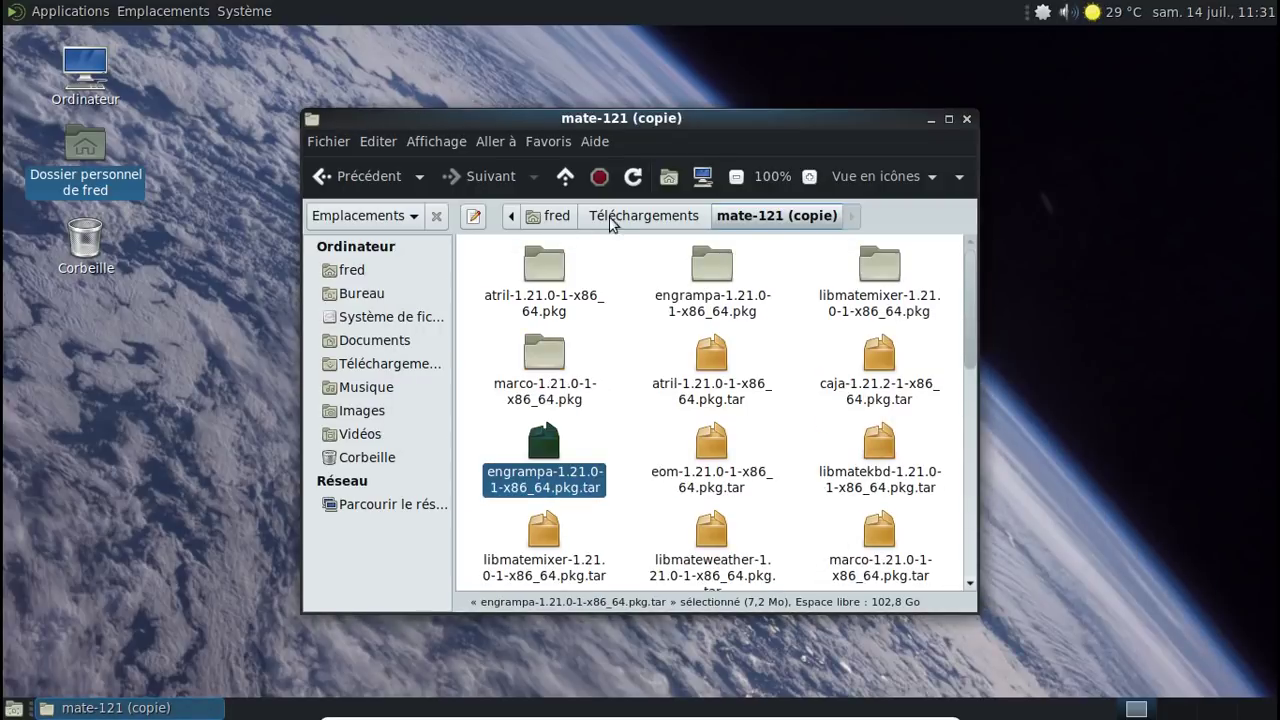
Return to Téléchargements and display the properties of the mate-121 (copie) folder.
left_click(617, 219)
key("alt+Return")
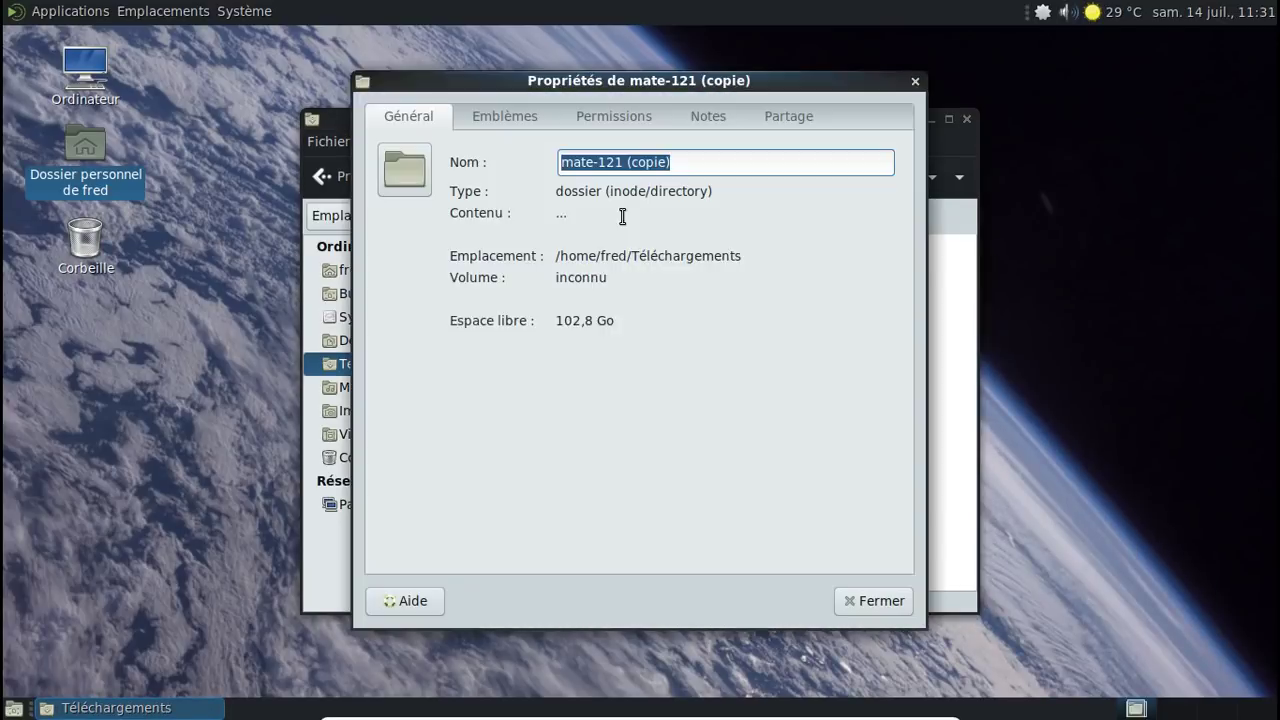
Close the folder properties, move mate-121 (copie) to the trash and permanently empty the trash.
left_click(878, 609)
key("Delete")
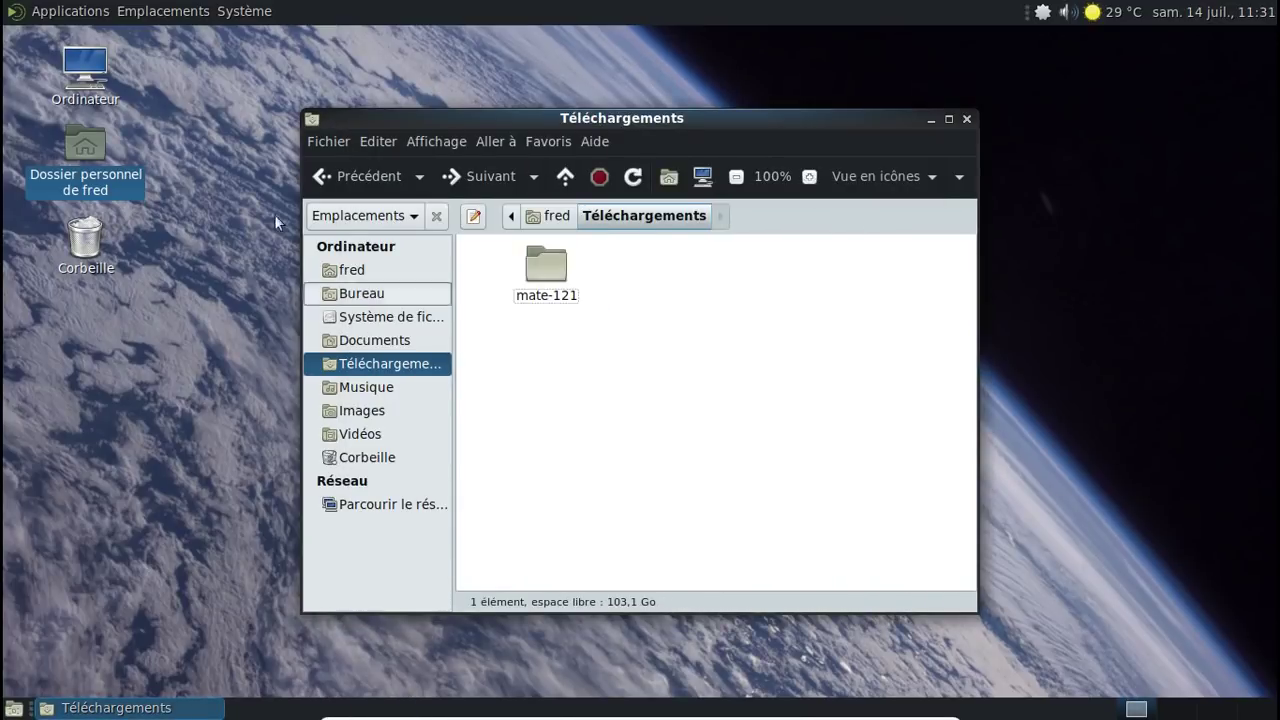
right_click(97, 239)
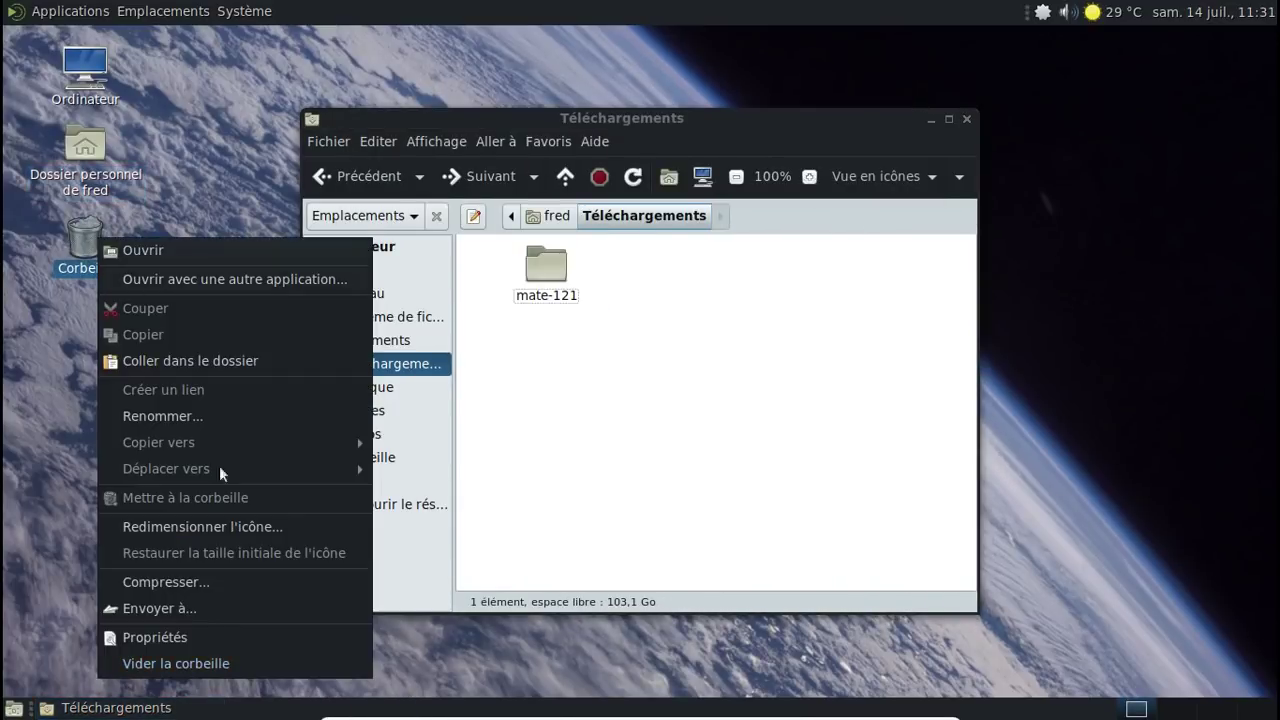
left_click(245, 662)
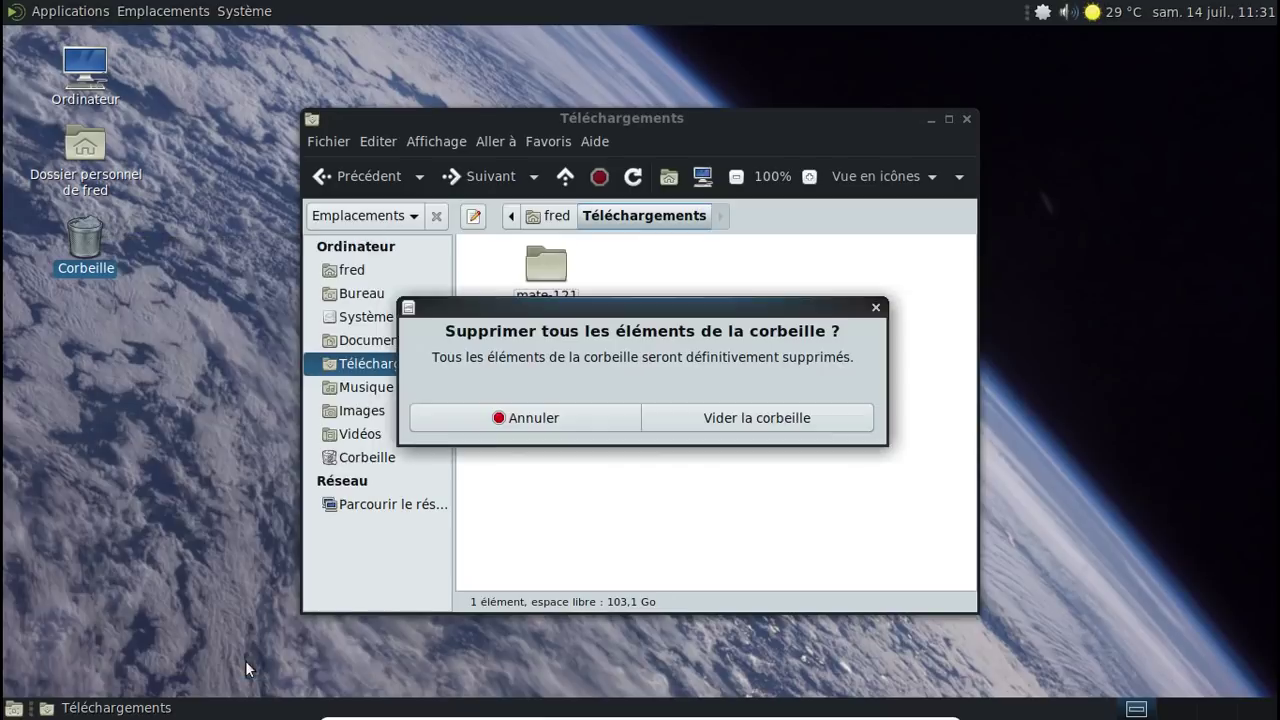
left_click(716, 428)
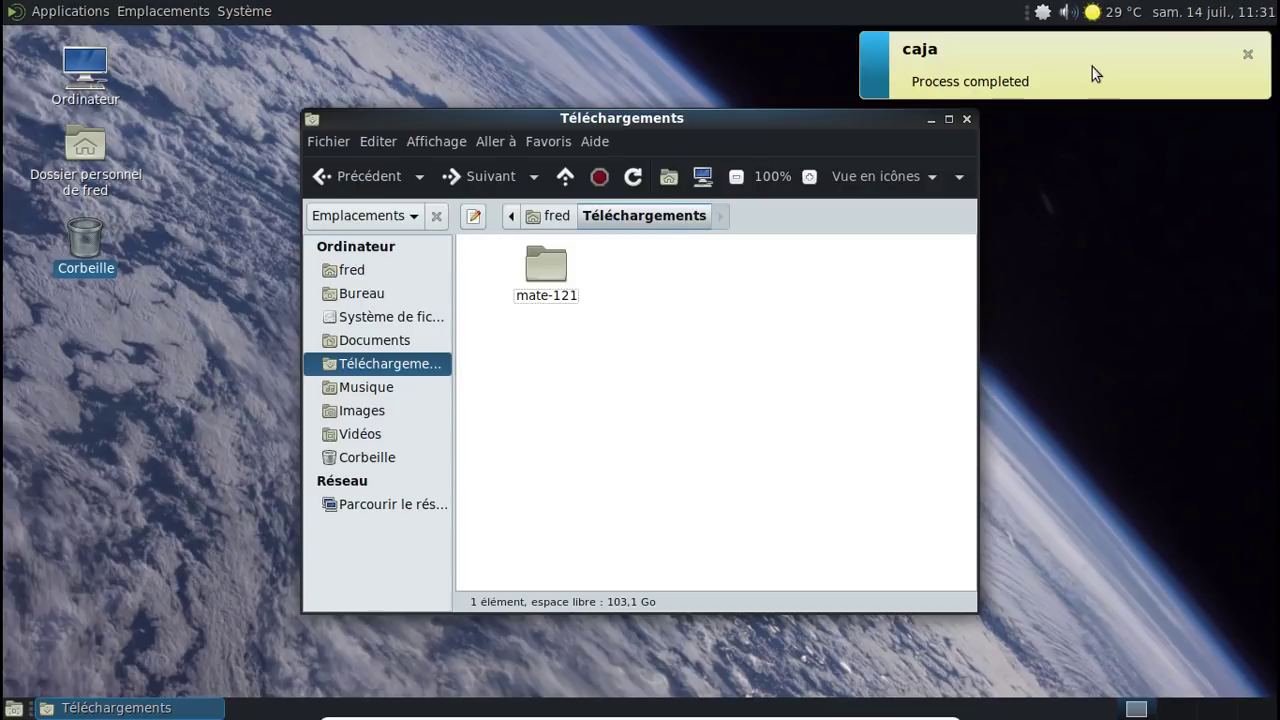
Dismiss the caja notification and close the Téléchargements window.
left_click(1247, 55)
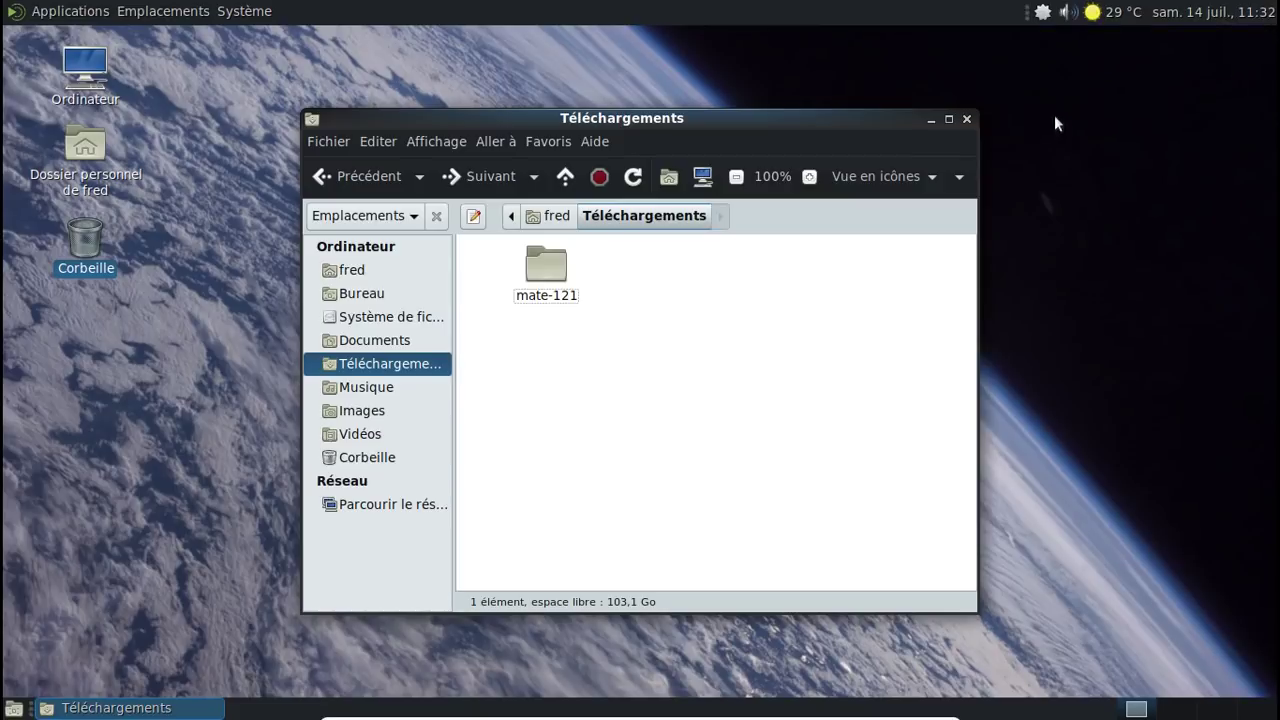
left_click(967, 119)
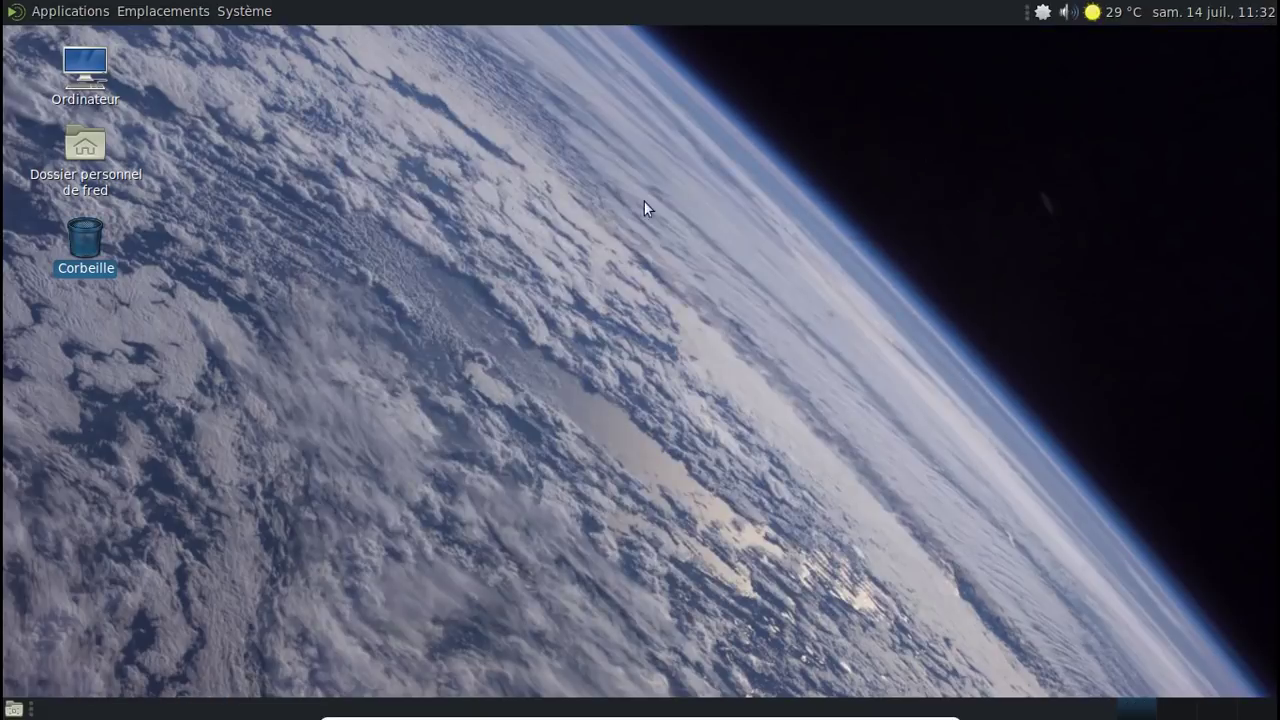
Display the installed applications in the Outils système category.
left_click(183, 12)
mouse_move(99, 22)
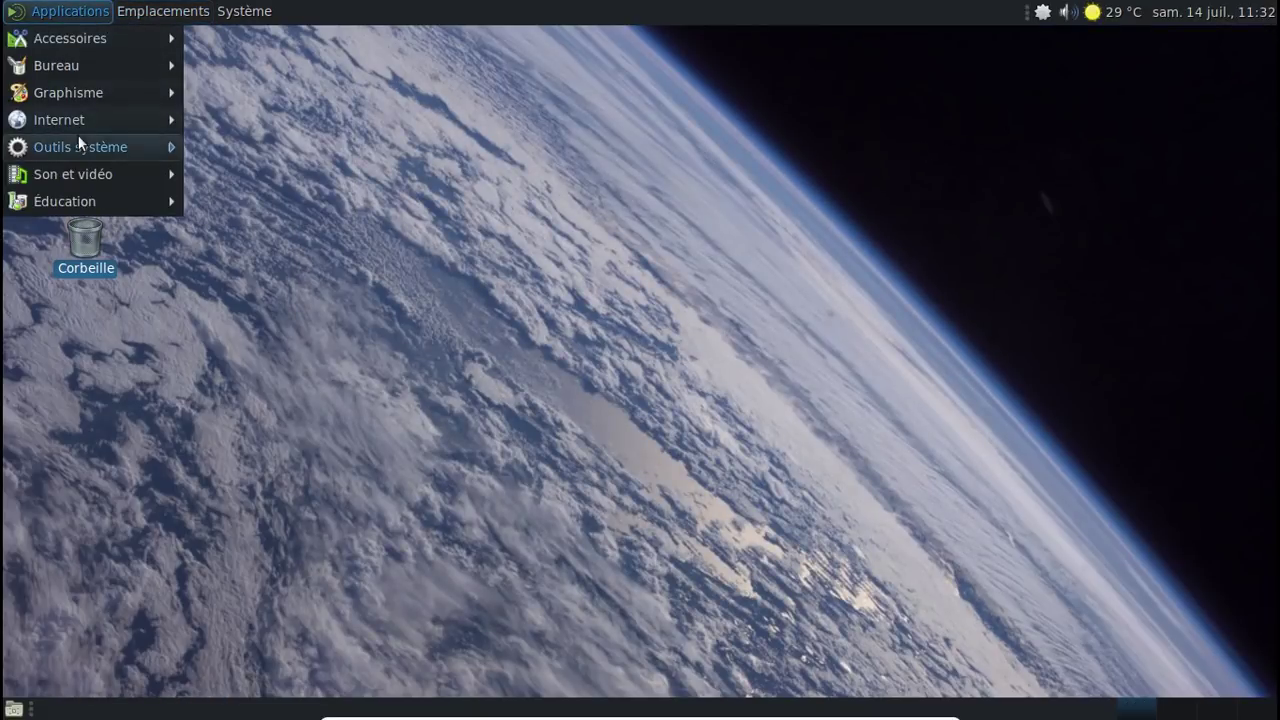
mouse_move(82, 157)
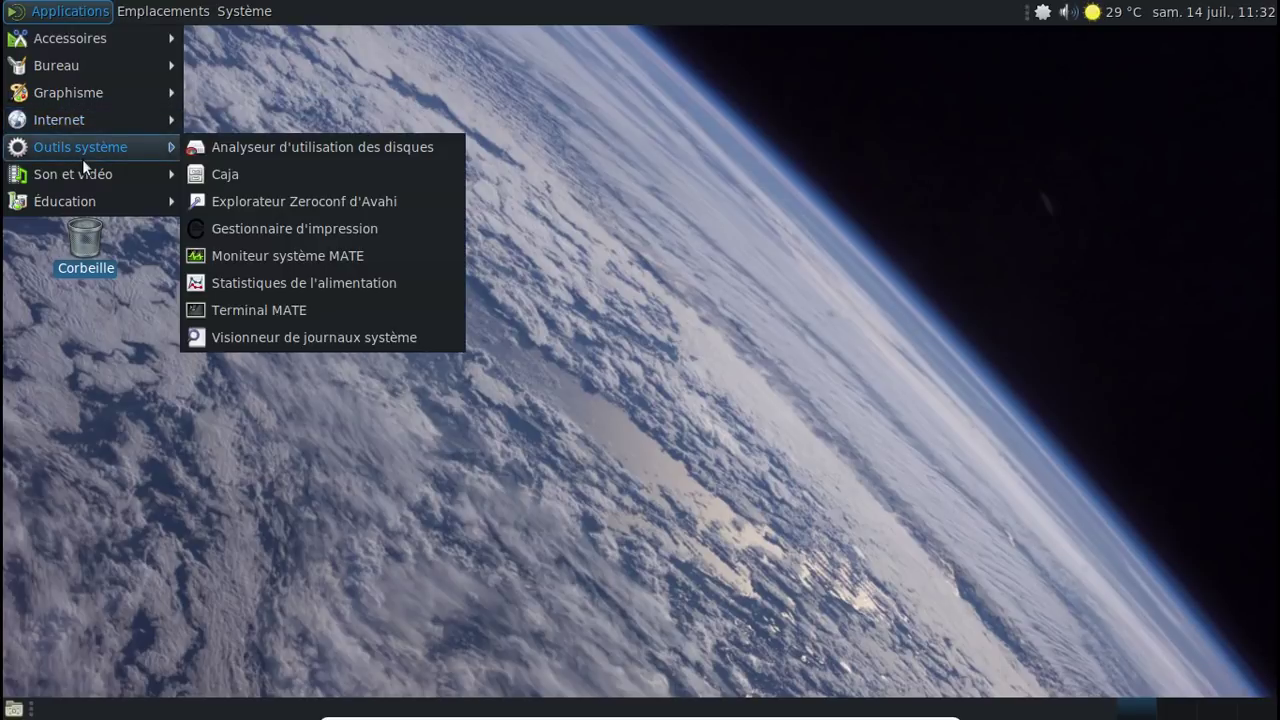